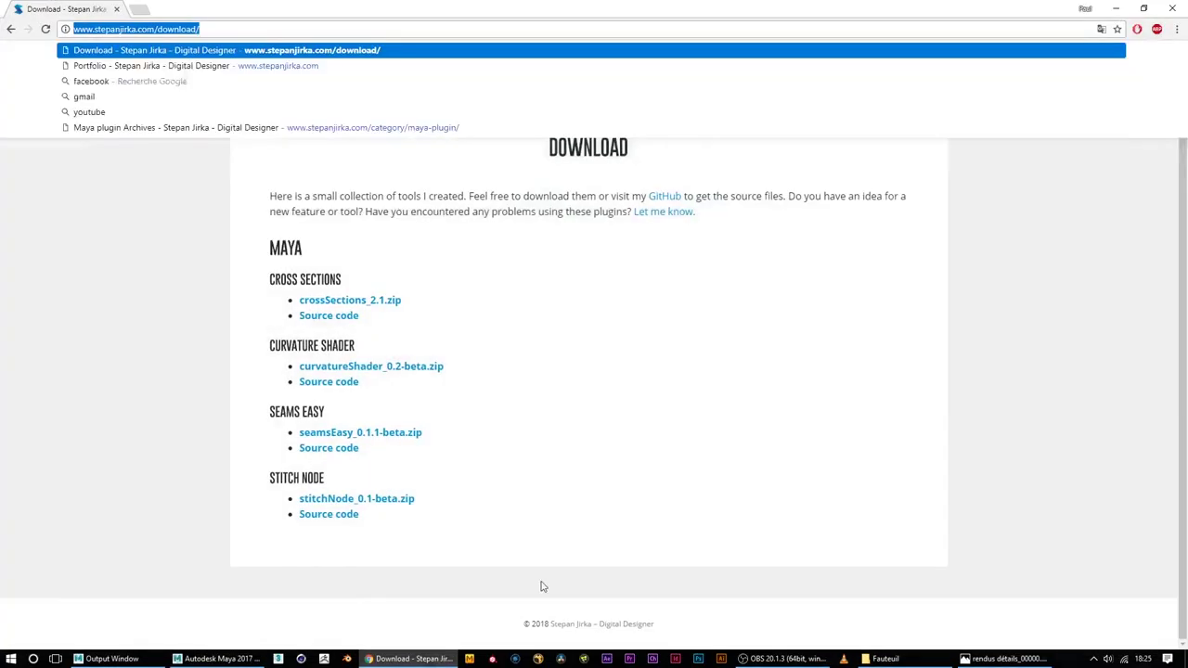
Look over the stepanjirka.com seamsEasy download page, then minimize Chrome to return to Maya
left_click(197, 234)
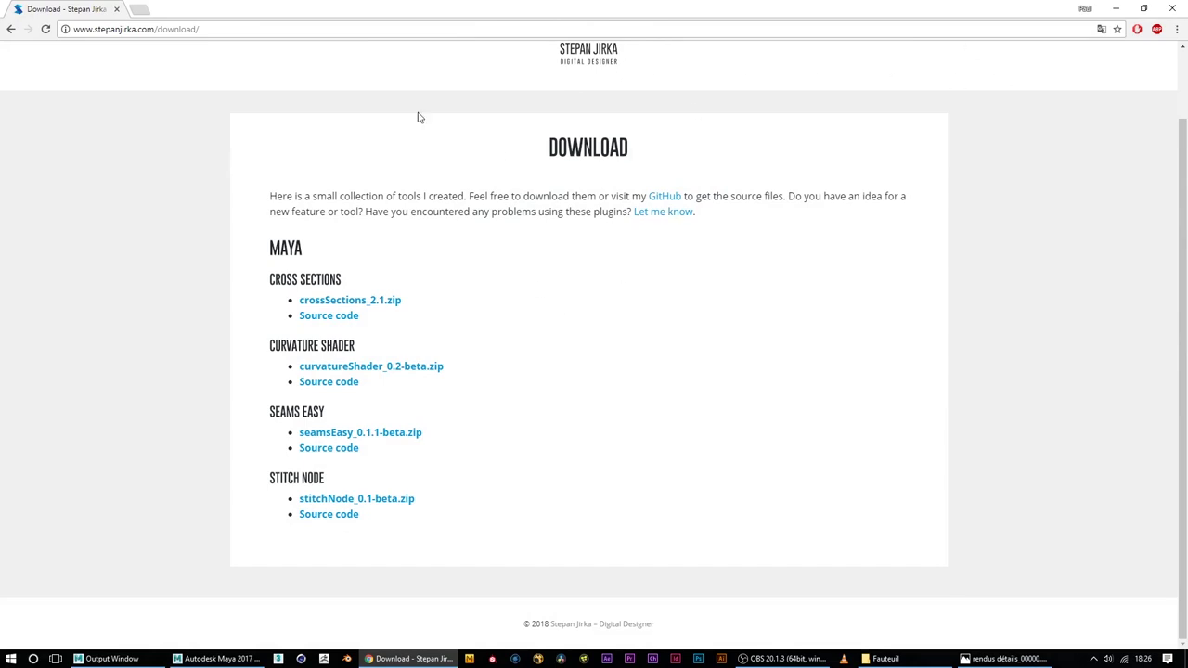
left_click(197, 29)
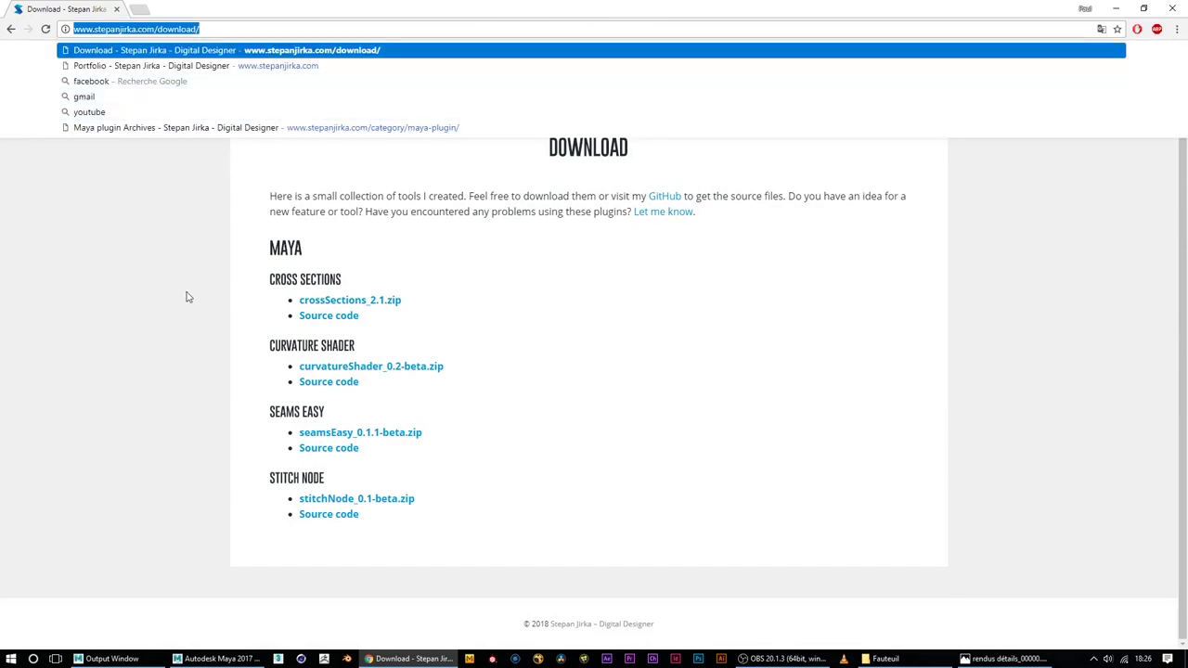
left_click(1010, 313)
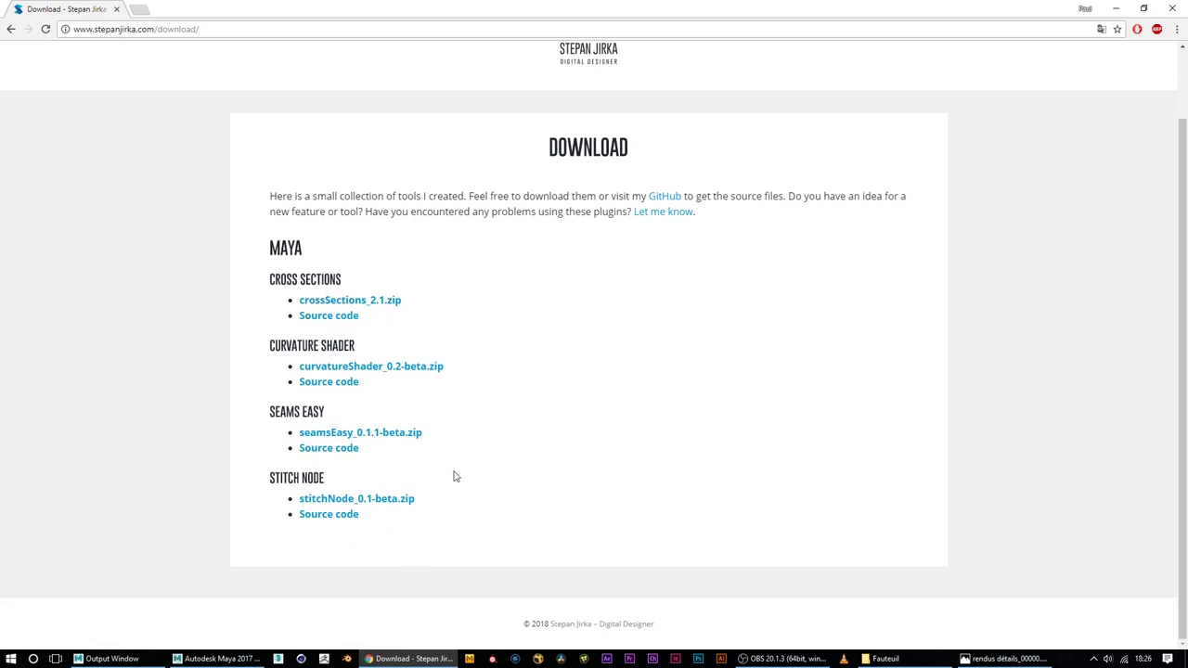
left_click(1120, 9)
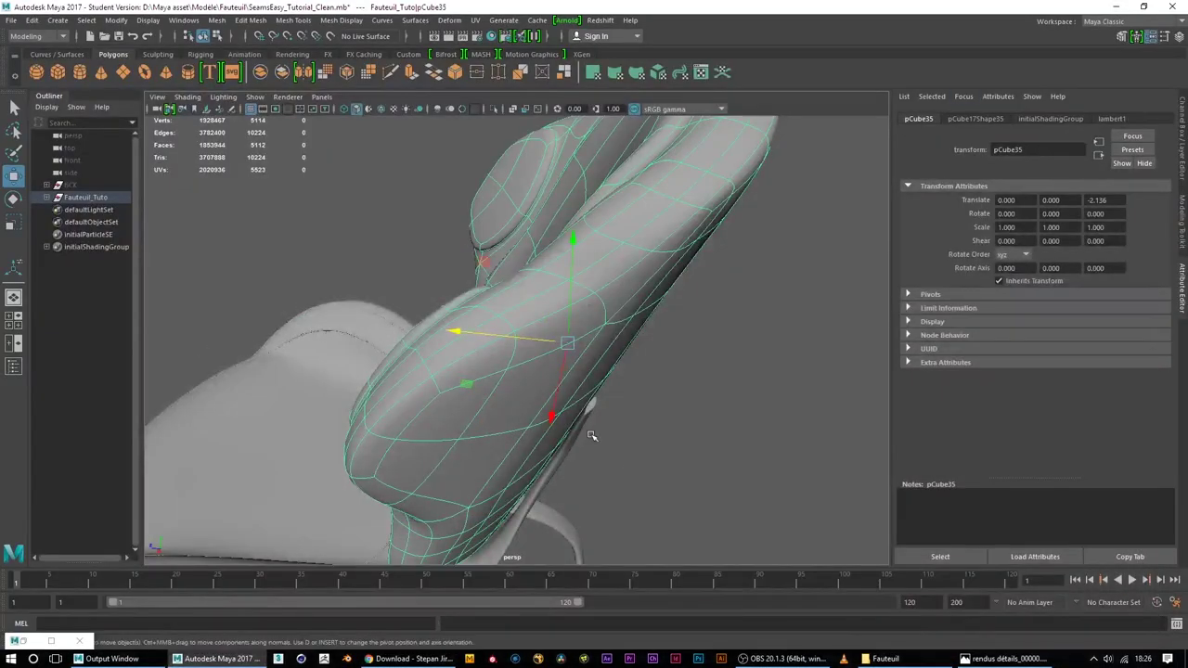
Orbit around the armchair to face the backrest
scroll(598, 421, "down", 5)
mouse_move(598, 421)
left_mouse_down("alt")
mouse_move(604, 406)
mouse_move(663, 442)
mouse_move(543, 406)
mouse_move(584, 409)
mouse_move(644, 390)
mouse_move(536, 385)
left_mouse_up("alt")
scroll(604, 406, "up", 5)
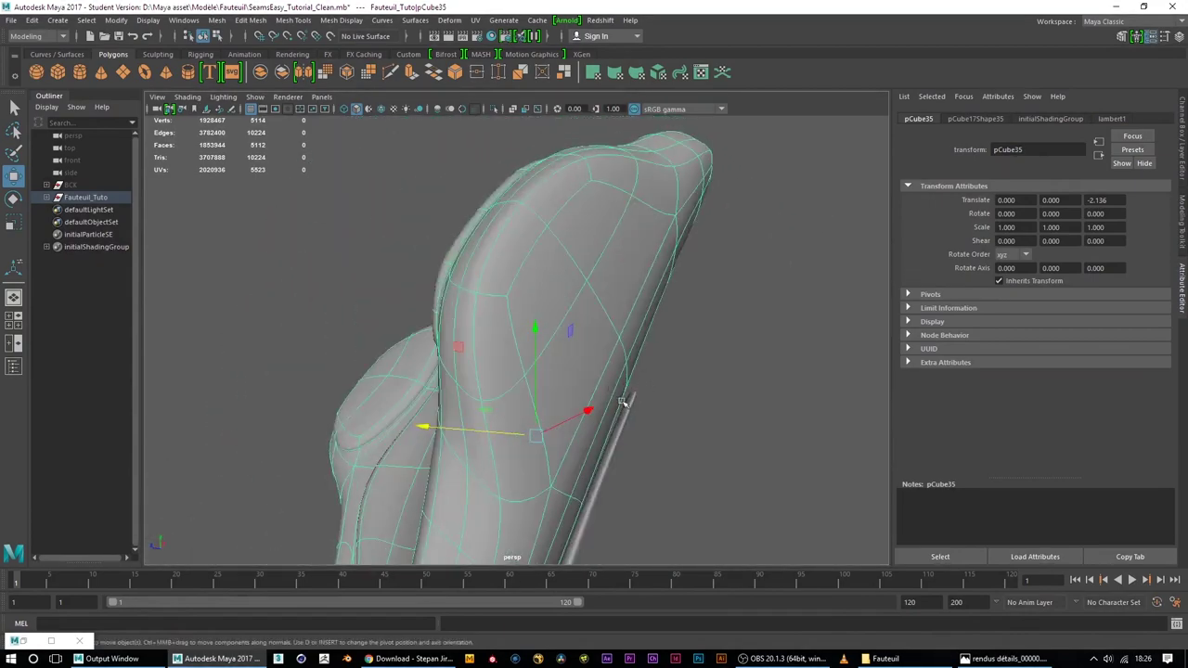
scroll(629, 398, "down", 3)
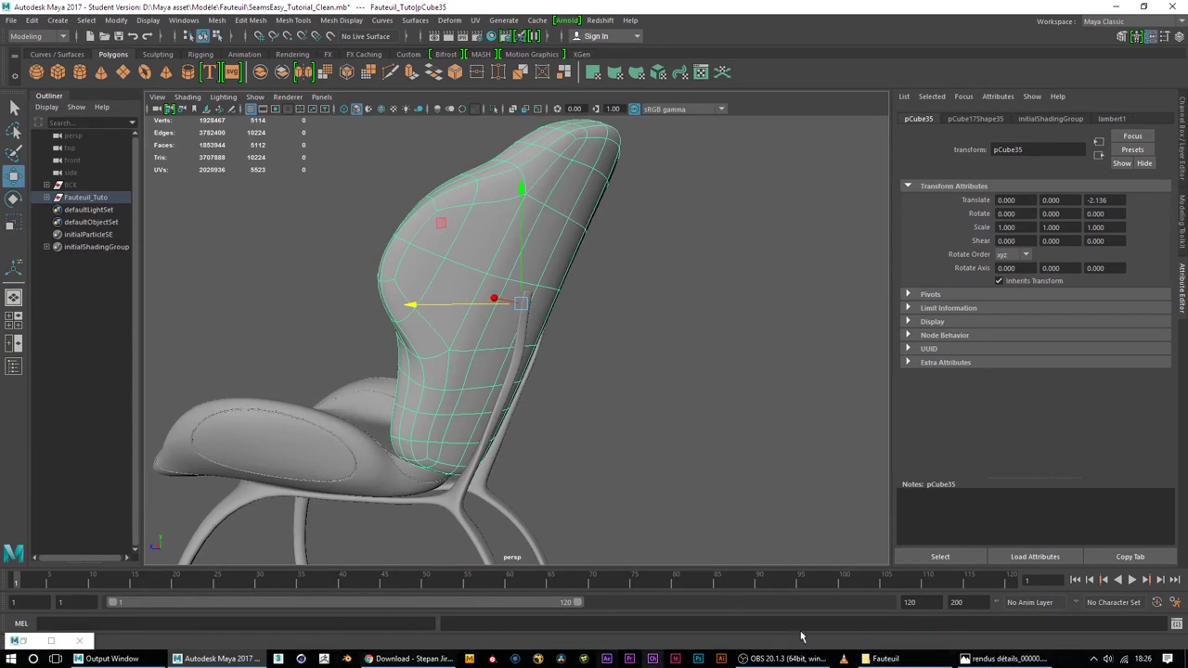
Glance at the Fauteuil project folder and Maya's output log, then hide both again
left_click(882, 659)
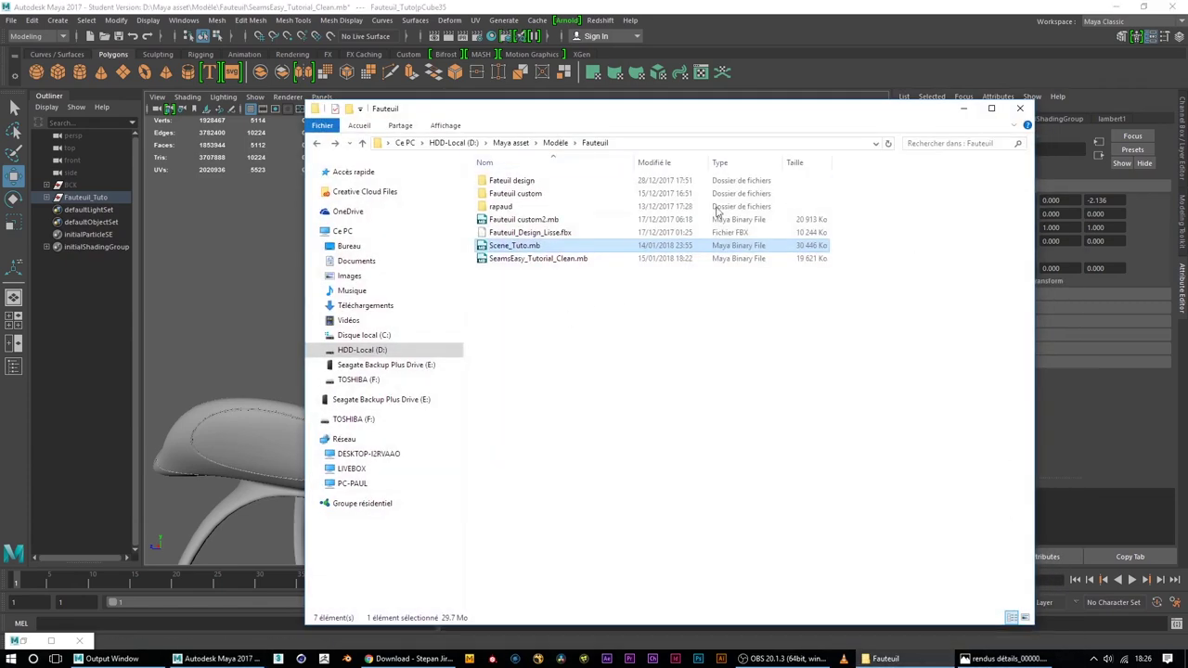
left_click(963, 109)
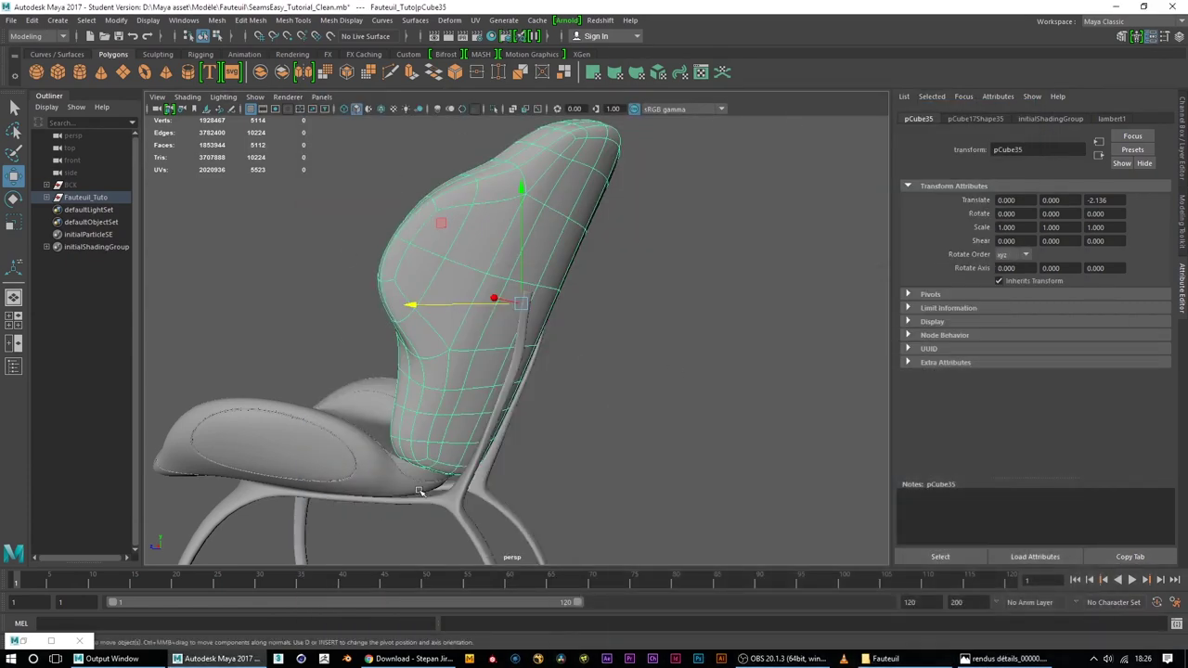
left_click(107, 659)
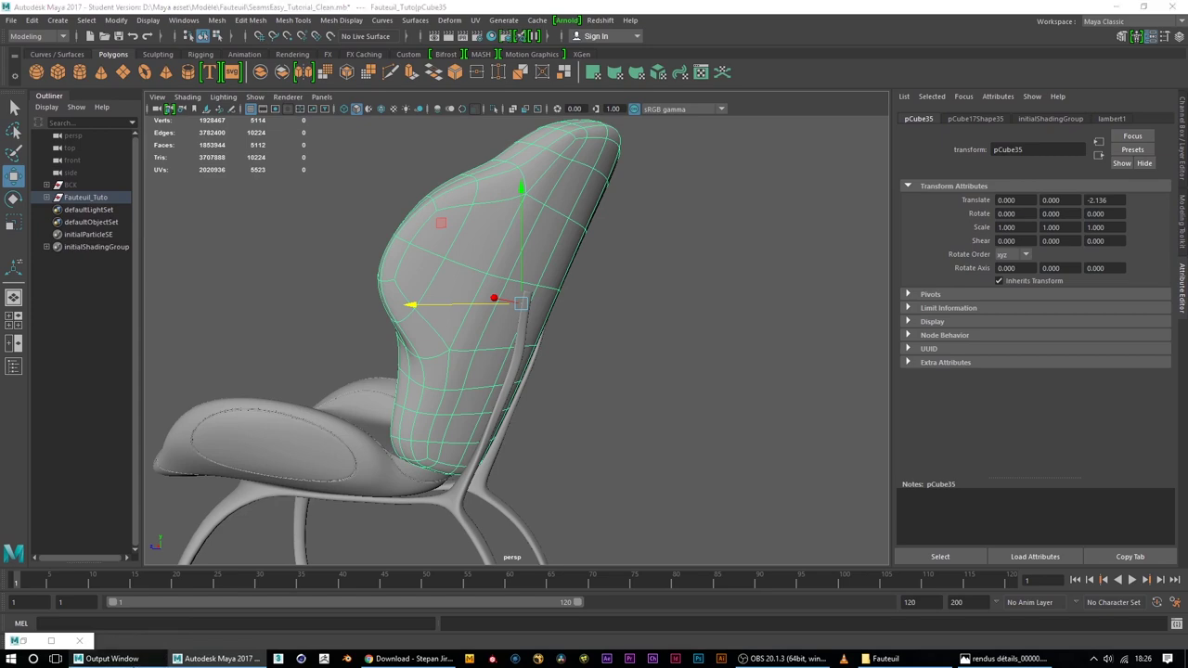
left_click(518, 9)
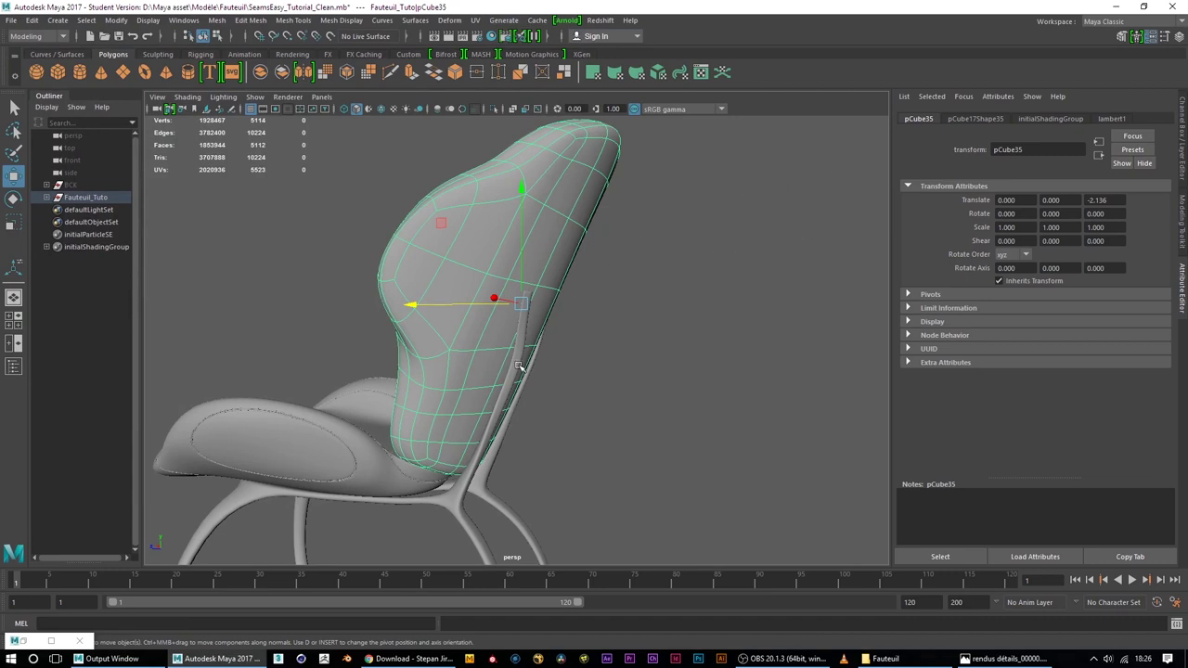
Get a close three-quarter view of the backrest and open Windows > Settings/Preferences
scroll(394, 342, "up", 5)
mouse_move(305, 269)
left_mouse_down("alt")
mouse_move(305, 300)
mouse_move(527, 352)
mouse_move(495, 403)
mouse_move(563, 374)
mouse_move(534, 358)
left_mouse_up("alt")
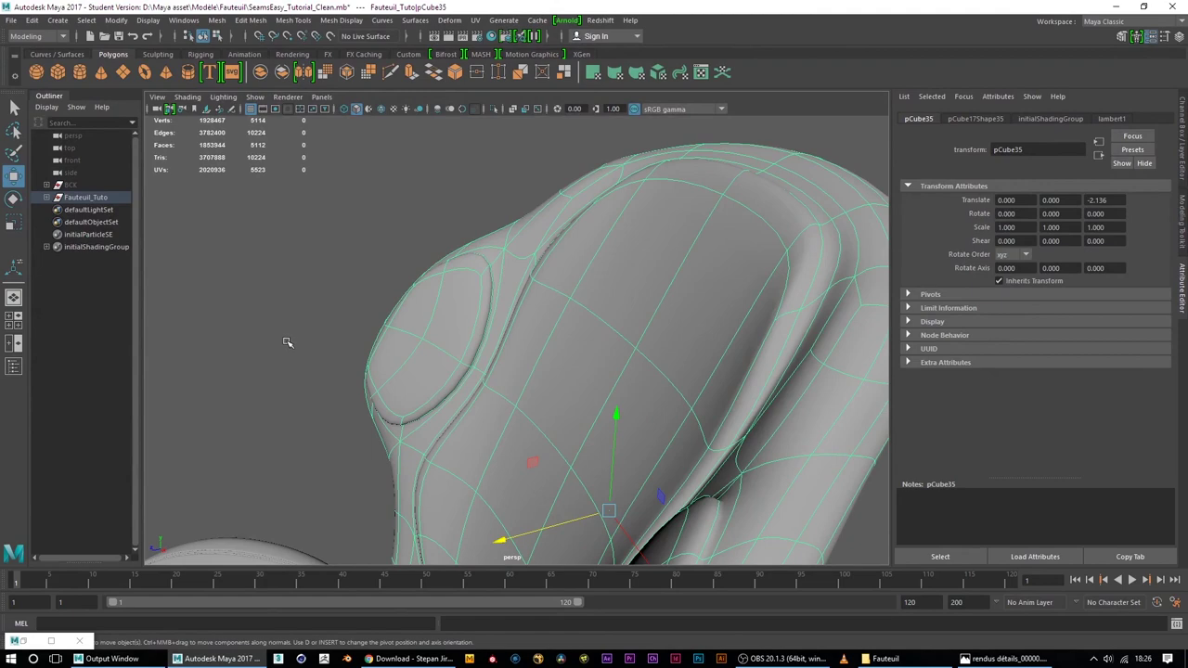
scroll(562, 262, "down", 5)
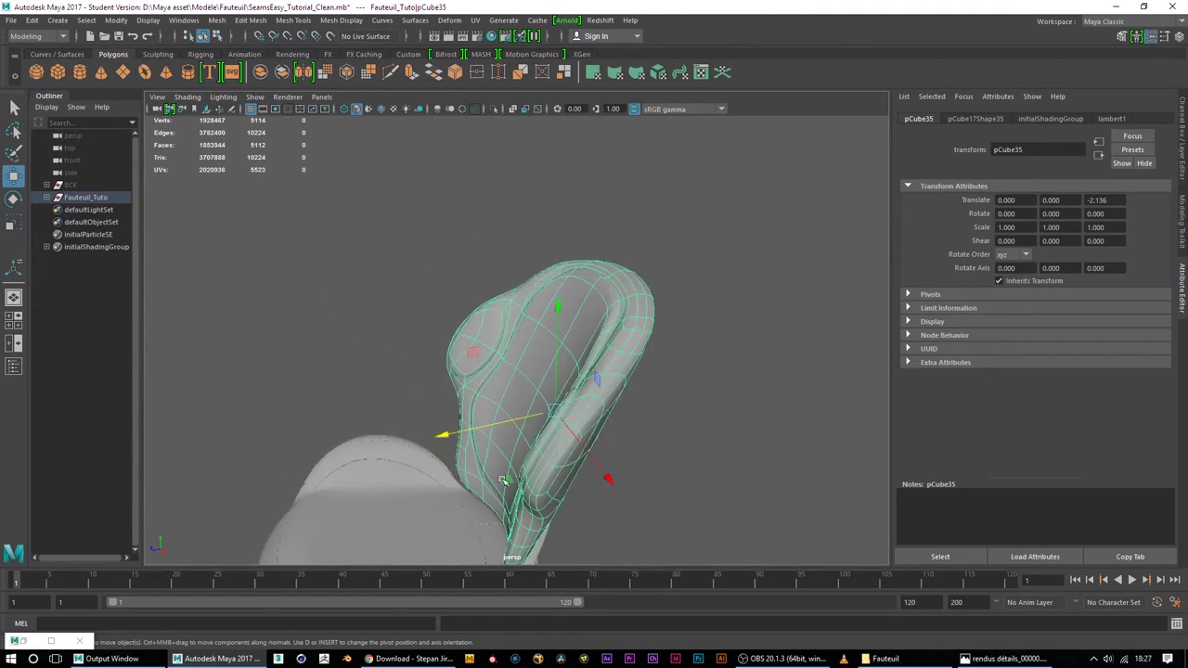
left_click_drag(513, 489, 630, 382, "alt")
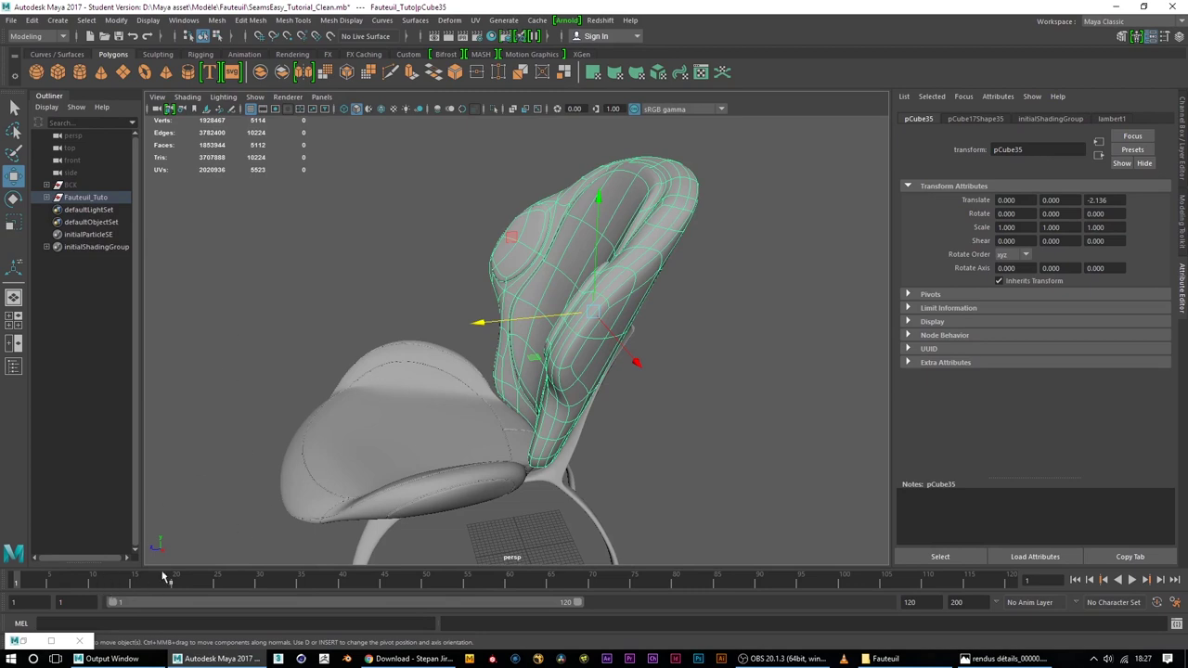
left_click(183, 20)
mouse_move(220, 138)
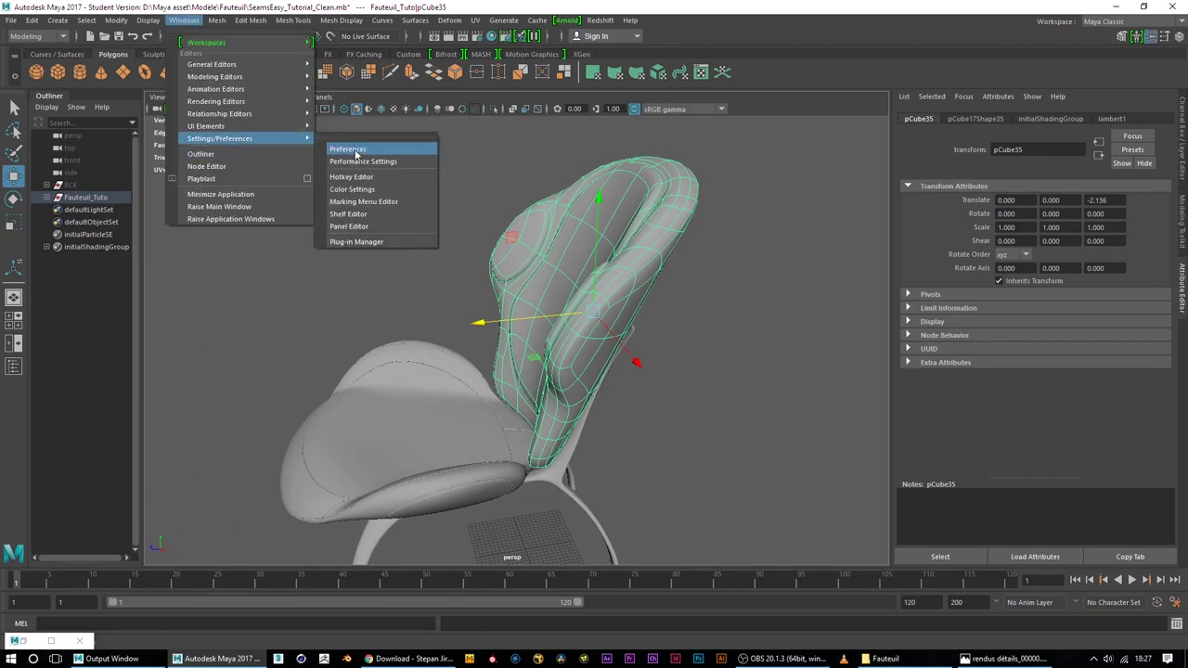
Check in the Plug-in Manager that seamsEasy_x64_2017.mll and stitchNode.mll are loaded, then minimize it
left_click(381, 243)
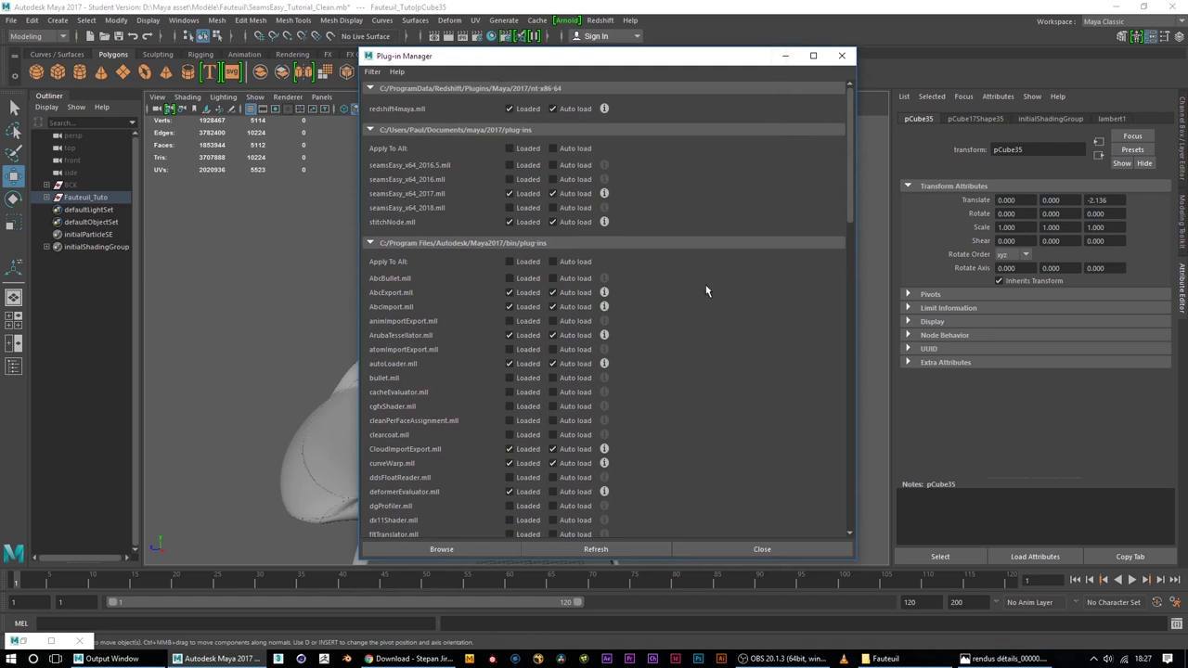
left_click(786, 56)
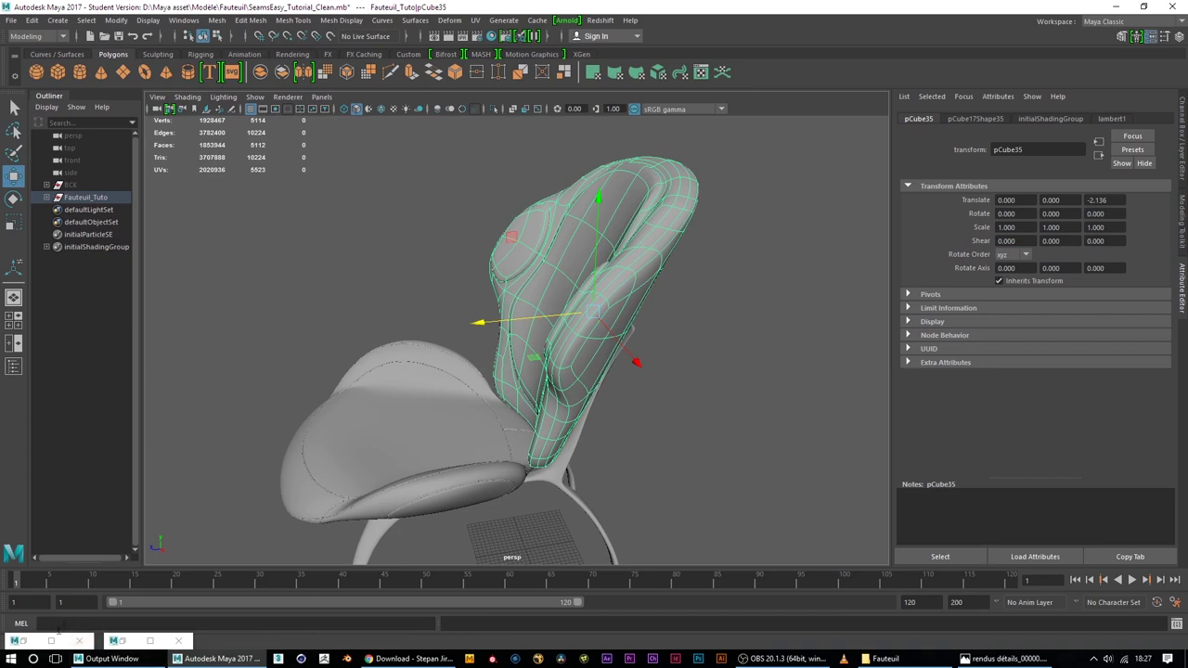
scroll(611, 333, "up", 4)
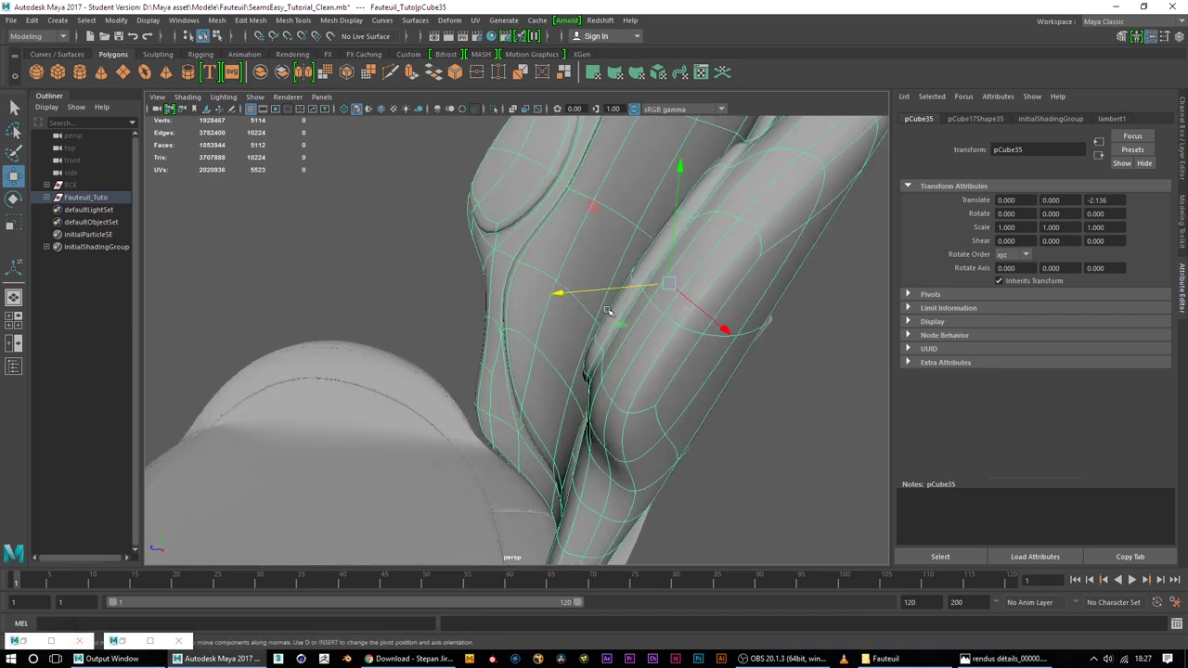
left_click_drag(718, 306, 526, 347, "alt")
scroll(583, 331, "down", 3)
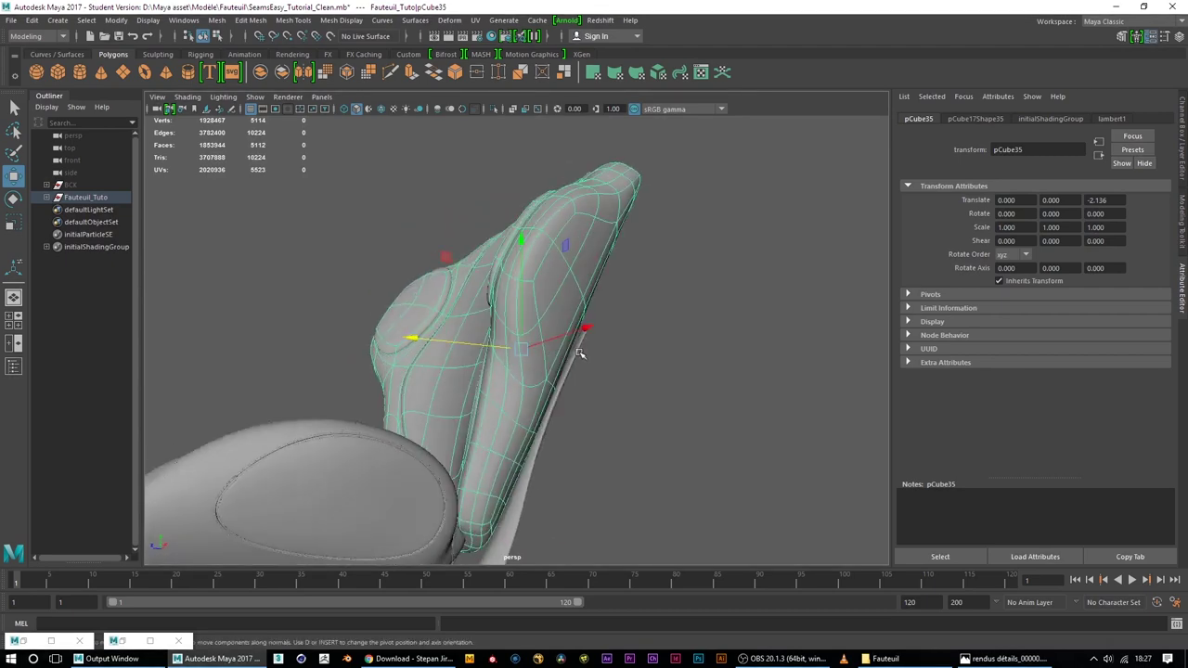
scroll(575, 379, "down", 3)
mouse_move(576, 378)
left_mouse_down("alt")
mouse_move(524, 373)
mouse_move(616, 417)
mouse_move(626, 443)
mouse_move(491, 403)
mouse_move(406, 401)
left_mouse_up("alt")
scroll(525, 373, "up", 2)
scroll(522, 373, "up", 3)
scroll(520, 372, "up", 3)
mouse_move(456, 276)
left_mouse_down("alt")
mouse_move(418, 415)
mouse_move(490, 408)
mouse_move(509, 355)
mouse_move(484, 412)
mouse_move(543, 432)
mouse_move(605, 416)
mouse_move(818, 454)
mouse_move(684, 376)
mouse_move(604, 437)
mouse_move(622, 427)
mouse_move(594, 408)
mouse_move(604, 393)
mouse_move(578, 419)
mouse_move(535, 401)
left_mouse_up("alt")
left_click(543, 431)
left_click(534, 401)
scroll(547, 400, "up", 5)
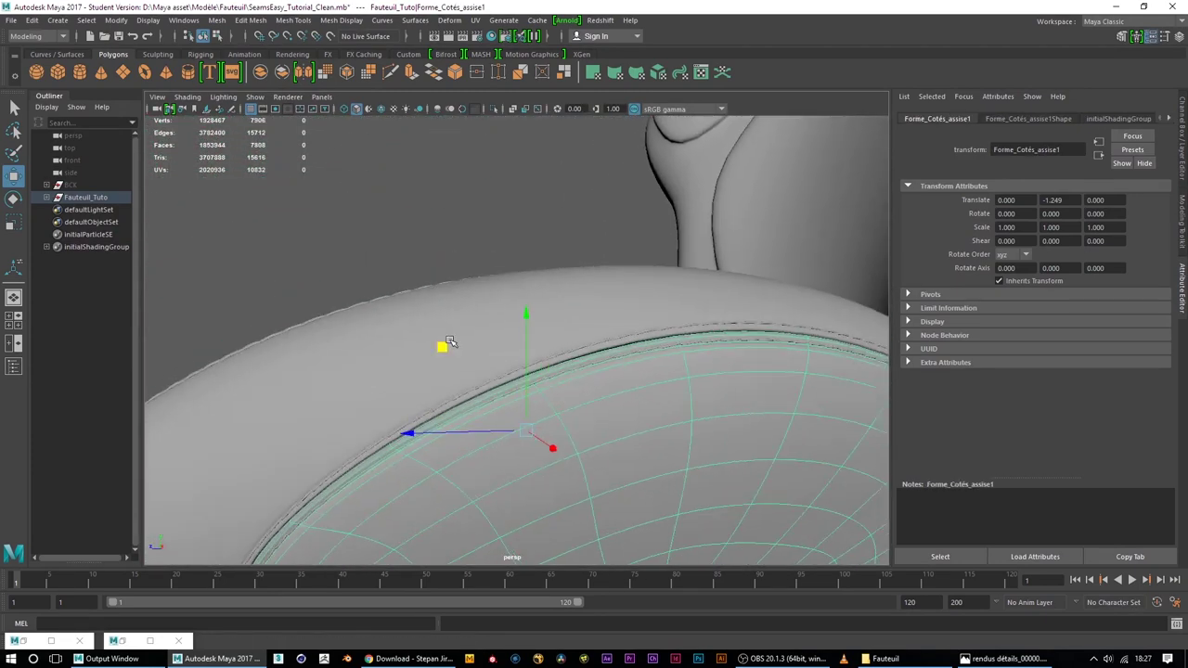
scroll(729, 433, "down", 5)
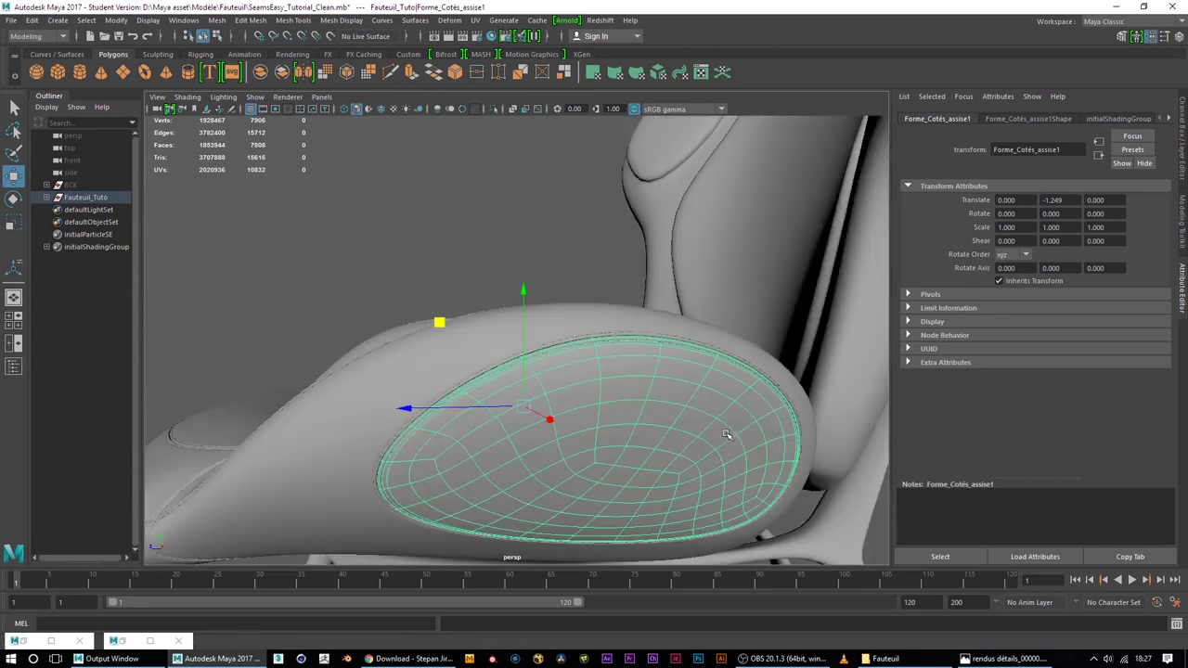
mouse_move(710, 414)
left_mouse_down("alt")
mouse_move(524, 483)
mouse_move(397, 457)
mouse_move(442, 487)
mouse_move(523, 318)
mouse_move(347, 260)
mouse_move(469, 376)
mouse_move(456, 417)
mouse_move(318, 419)
mouse_move(411, 385)
left_mouse_up("alt")
left_click(472, 379)
mouse_move(672, 450)
left_mouse_down("alt")
mouse_move(520, 371)
mouse_move(617, 471)
mouse_move(610, 371)
mouse_move(530, 486)
mouse_move(575, 446)
mouse_move(518, 391)
mouse_move(533, 372)
mouse_move(546, 480)
left_mouse_up("alt")
left_click(520, 372)
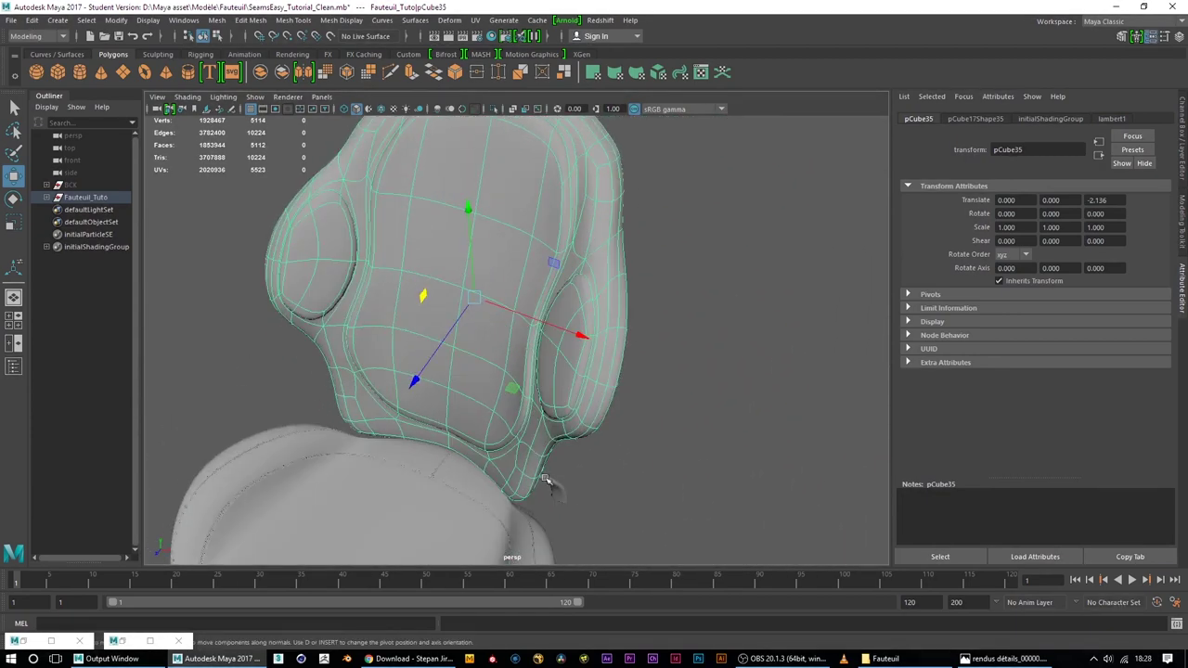
scroll(466, 353, "up", 2)
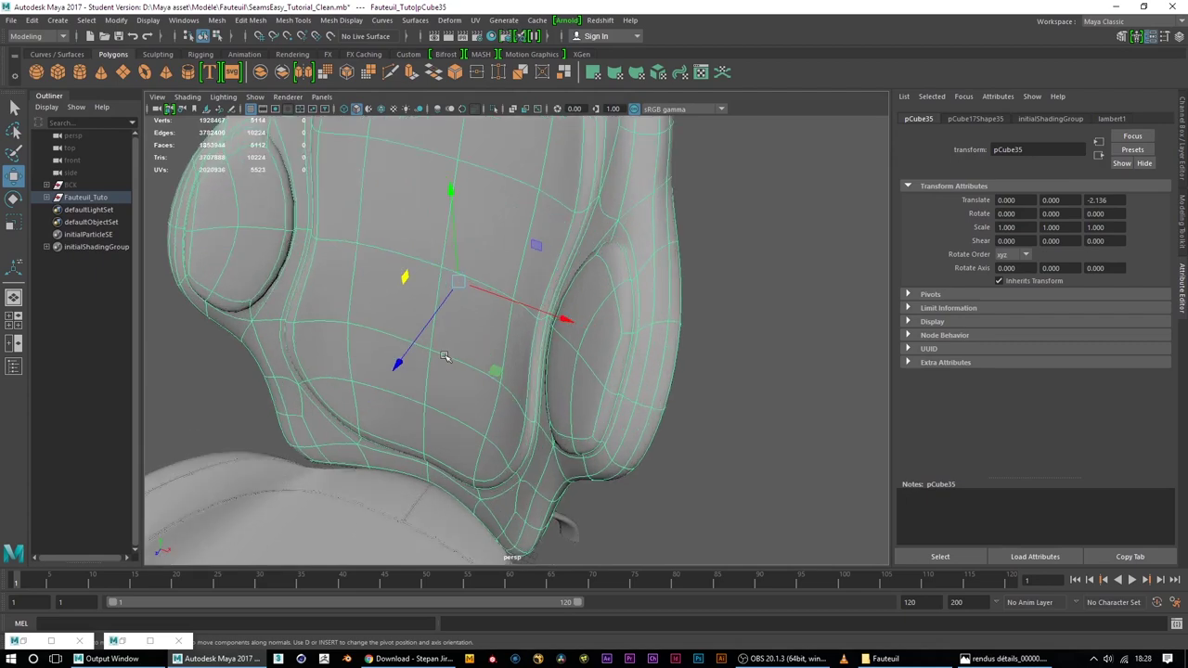
left_click(325, 73)
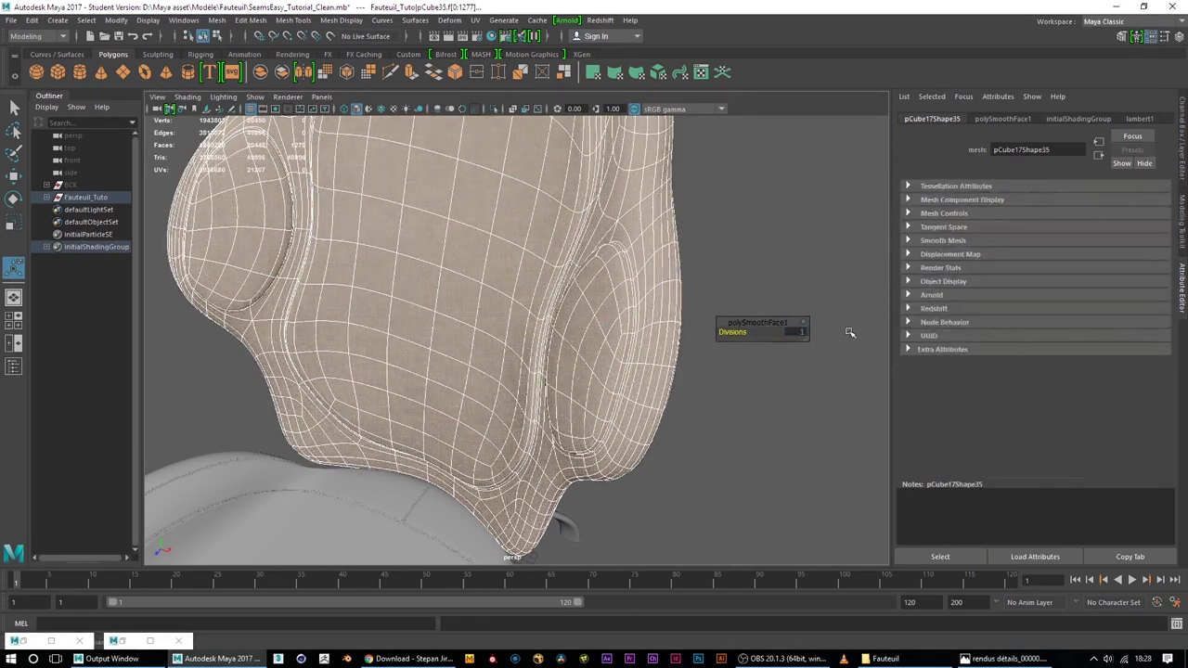
Reselect the backrest pCube35 and pick an edge loop along it in edge mode
left_click(848, 331)
mouse_move(849, 332)
left_mouse_down("alt")
mouse_move(668, 276)
mouse_move(393, 263)
mouse_move(607, 334)
left_mouse_up("alt")
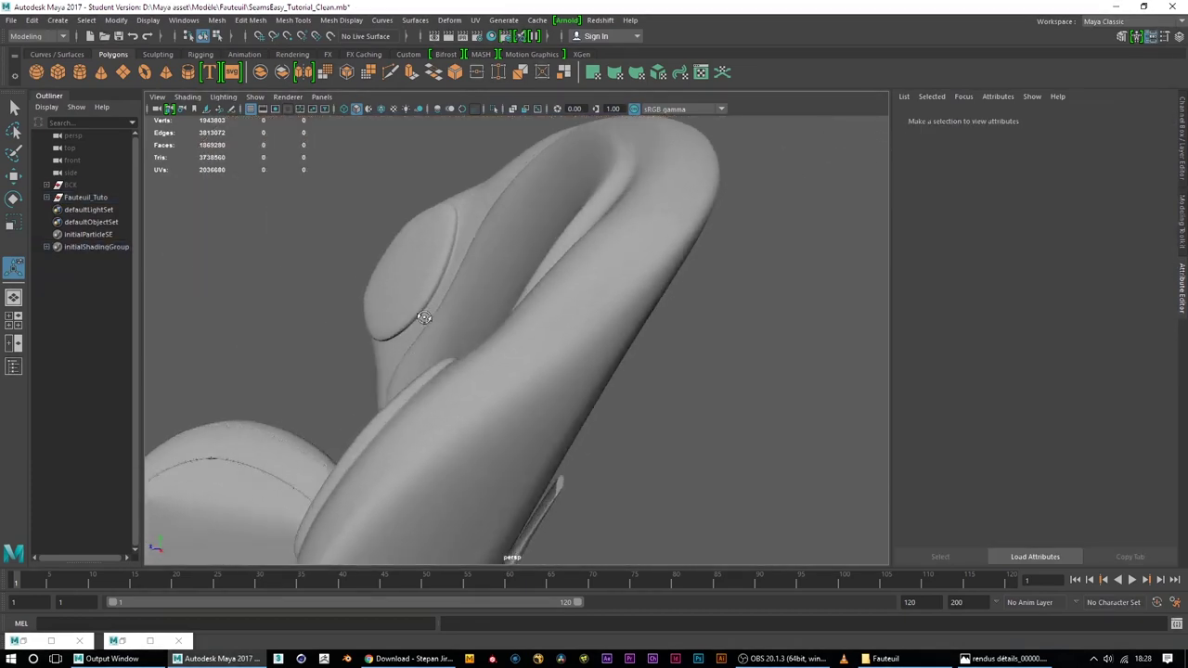
left_click(607, 334)
mouse_move(665, 262)
left_mouse_down("alt")
mouse_move(663, 425)
mouse_move(700, 406)
mouse_move(544, 406)
mouse_move(597, 416)
mouse_move(795, 359)
mouse_move(616, 414)
mouse_move(594, 328)
mouse_move(572, 361)
mouse_move(587, 406)
mouse_move(604, 299)
left_mouse_up("alt")
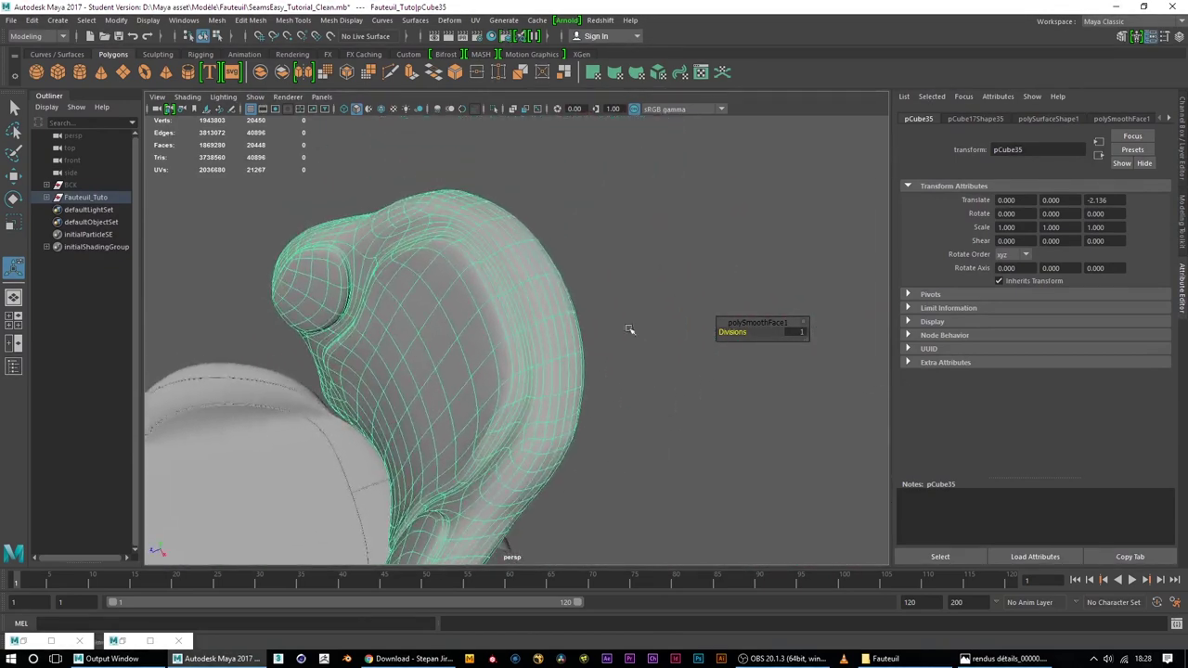
mouse_move(605, 299)
right_mouse_down()
mouse_move(605, 340)
mouse_move(603, 267)
right_mouse_up()
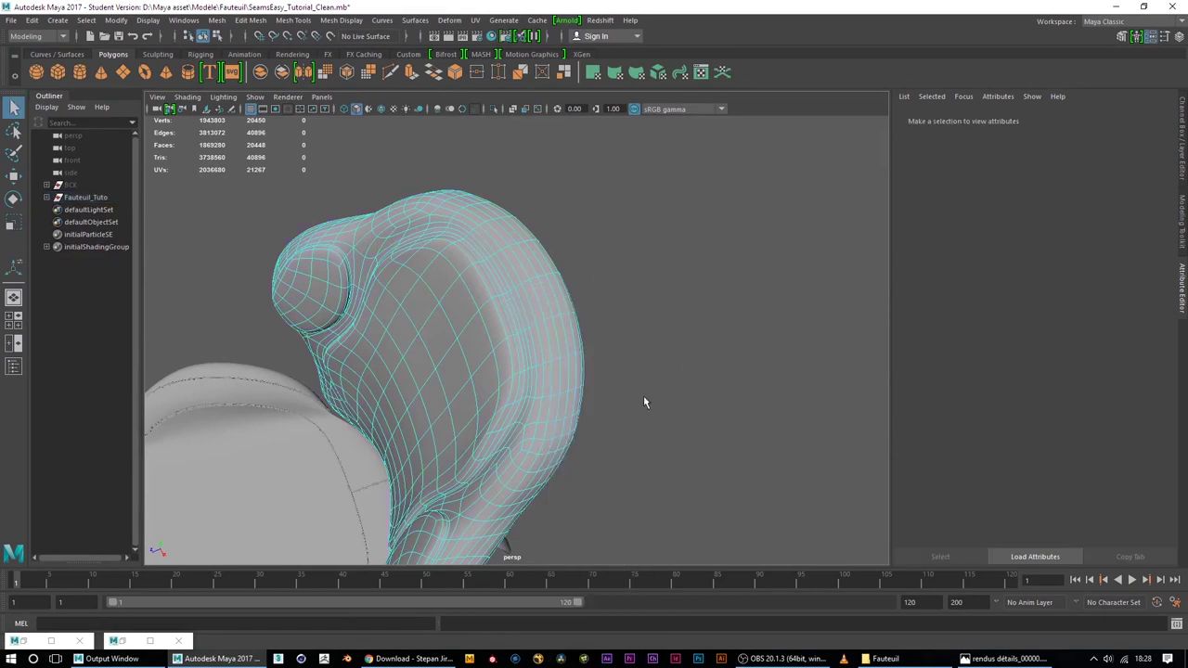
left_click_drag(662, 391, 504, 363, "alt")
double_click(476, 339)
Inspect the edge loop from several angles, then switch back to whole-object selection
mouse_move(613, 324)
left_mouse_down("alt")
mouse_move(390, 353)
mouse_move(627, 236)
mouse_move(690, 283)
mouse_move(473, 492)
mouse_move(455, 310)
mouse_move(635, 339)
mouse_move(506, 330)
mouse_move(509, 363)
mouse_move(473, 366)
mouse_move(575, 361)
left_mouse_up("alt")
mouse_move(637, 384)
left_mouse_down("alt")
mouse_move(558, 446)
mouse_move(551, 498)
mouse_move(622, 424)
left_mouse_up("alt")
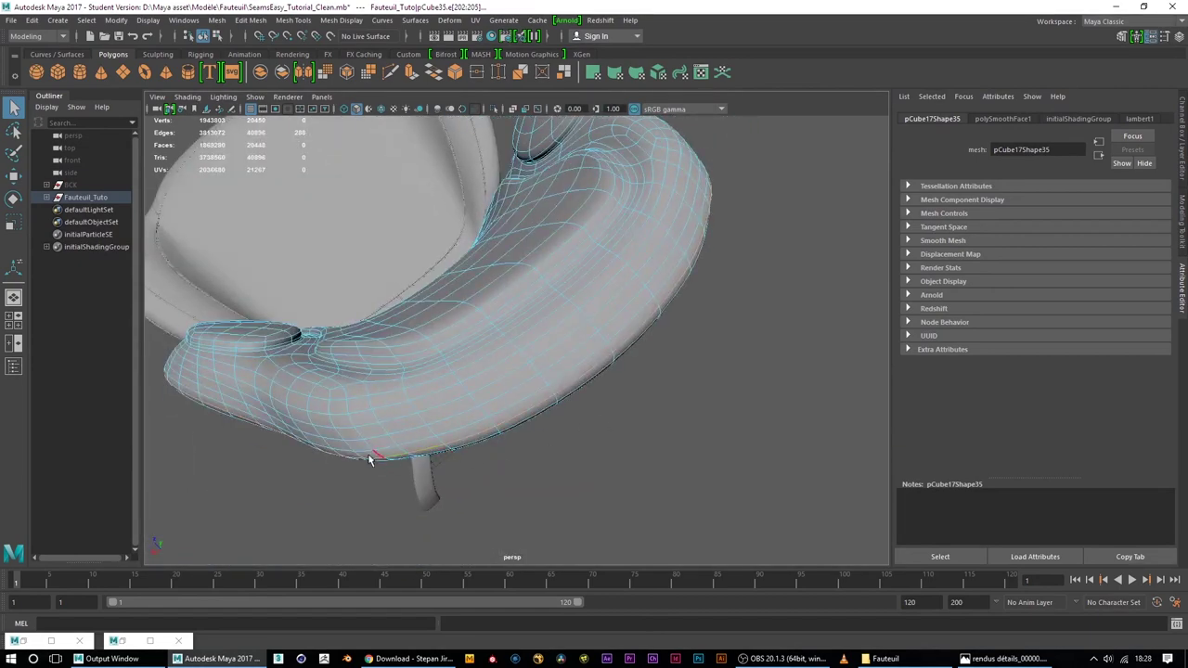
mouse_move(656, 381)
left_mouse_down("alt")
mouse_move(433, 390)
mouse_move(577, 405)
mouse_move(671, 399)
mouse_move(607, 395)
left_mouse_up("alt")
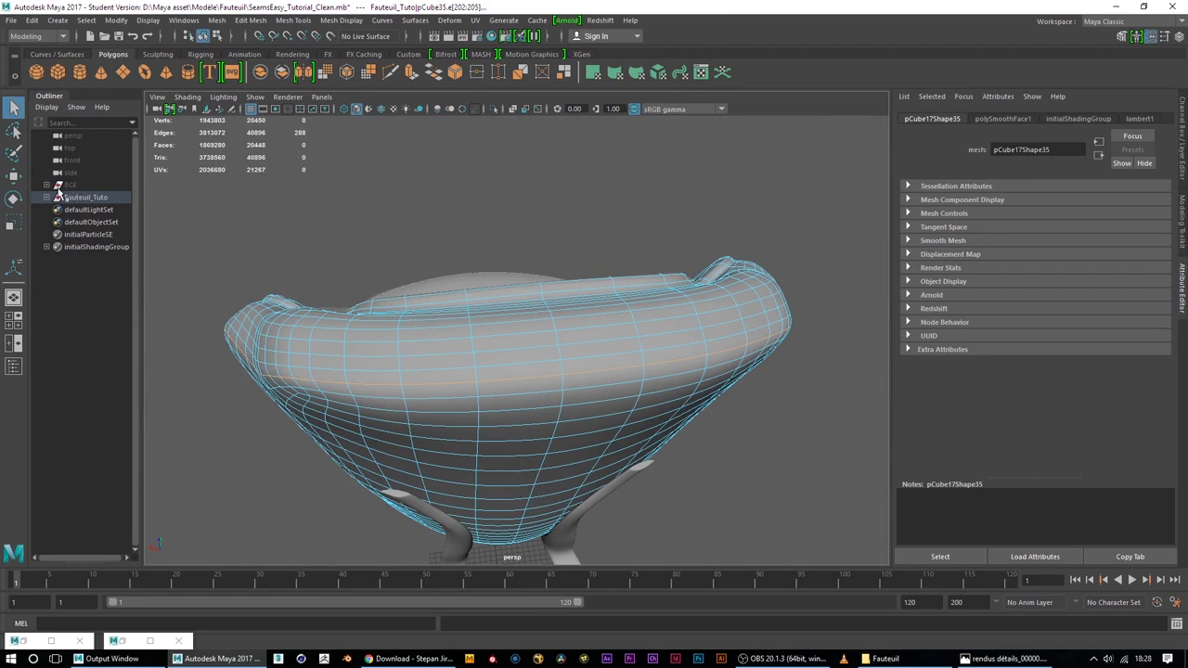
mouse_move(338, 442)
left_mouse_down("alt")
mouse_move(369, 474)
mouse_move(517, 432)
mouse_move(599, 511)
mouse_move(562, 419)
mouse_move(707, 437)
mouse_move(718, 393)
mouse_move(544, 411)
mouse_move(540, 312)
left_mouse_up("alt")
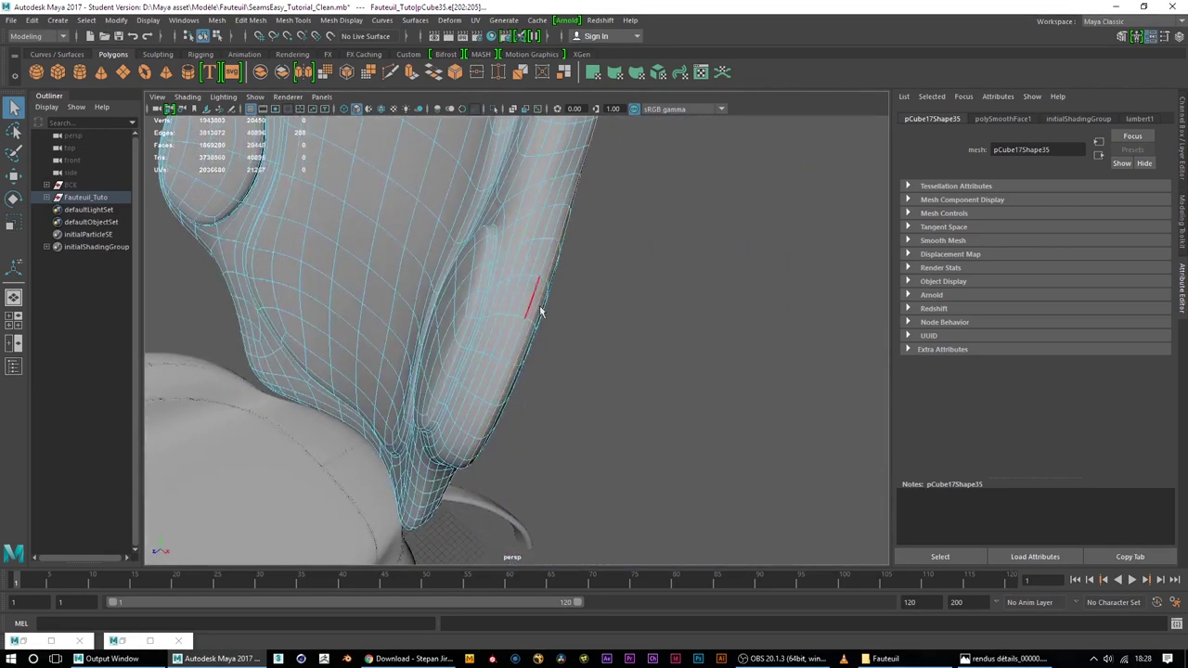
right_click_drag(601, 299, 602, 353)
key("F8")
Frame the chair back, freeze its transformations and delete all construction history
key("f")
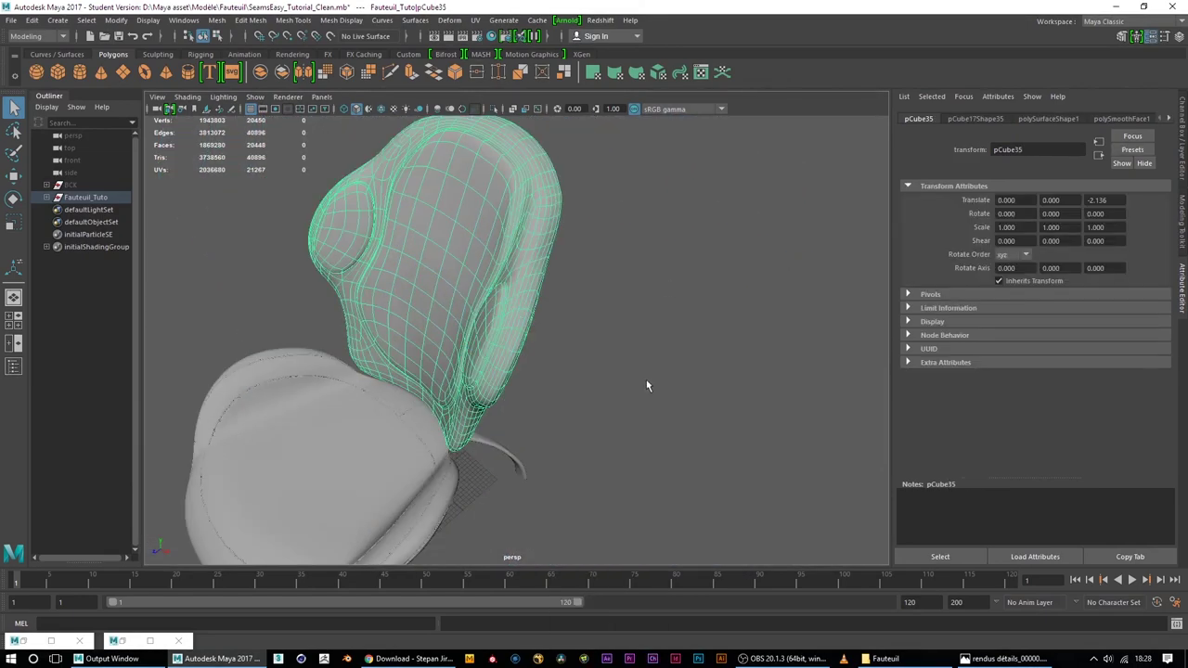
left_click(181, 22)
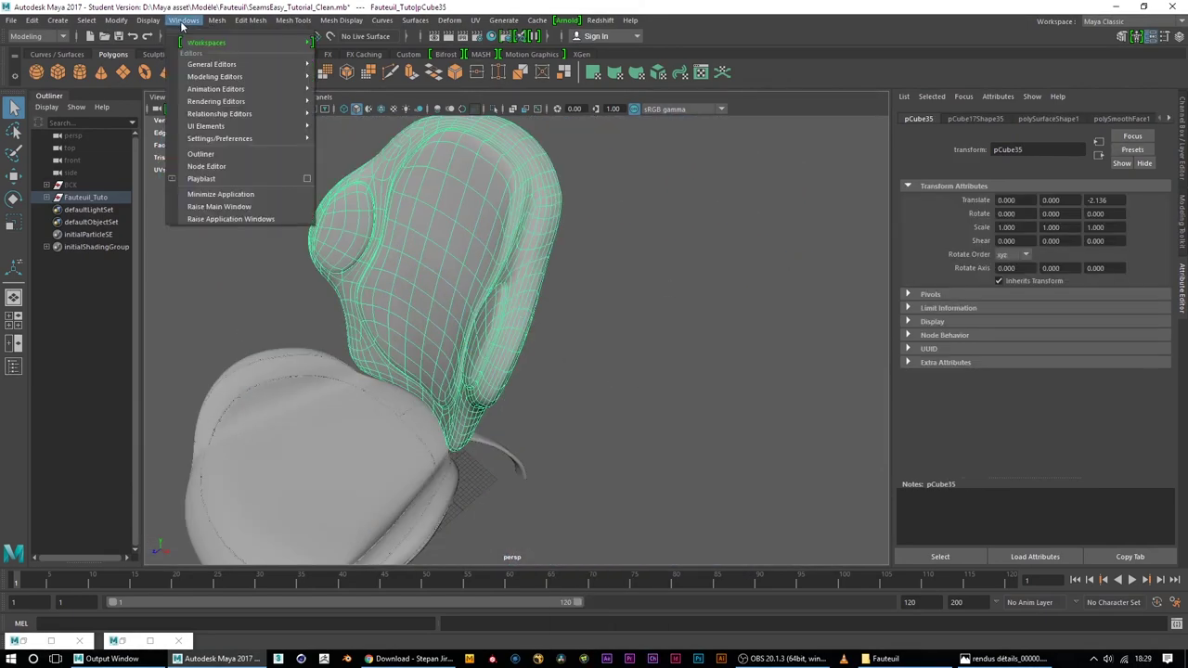
mouse_move(116, 20)
left_click(153, 76)
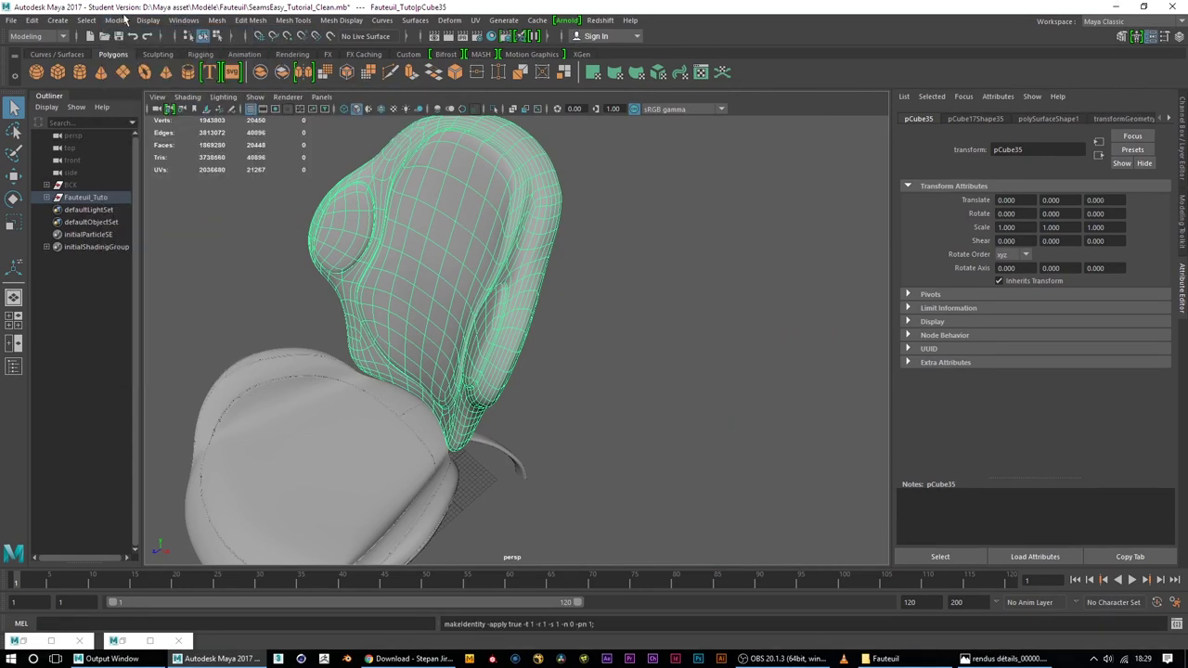
left_click(31, 20)
mouse_move(72, 178)
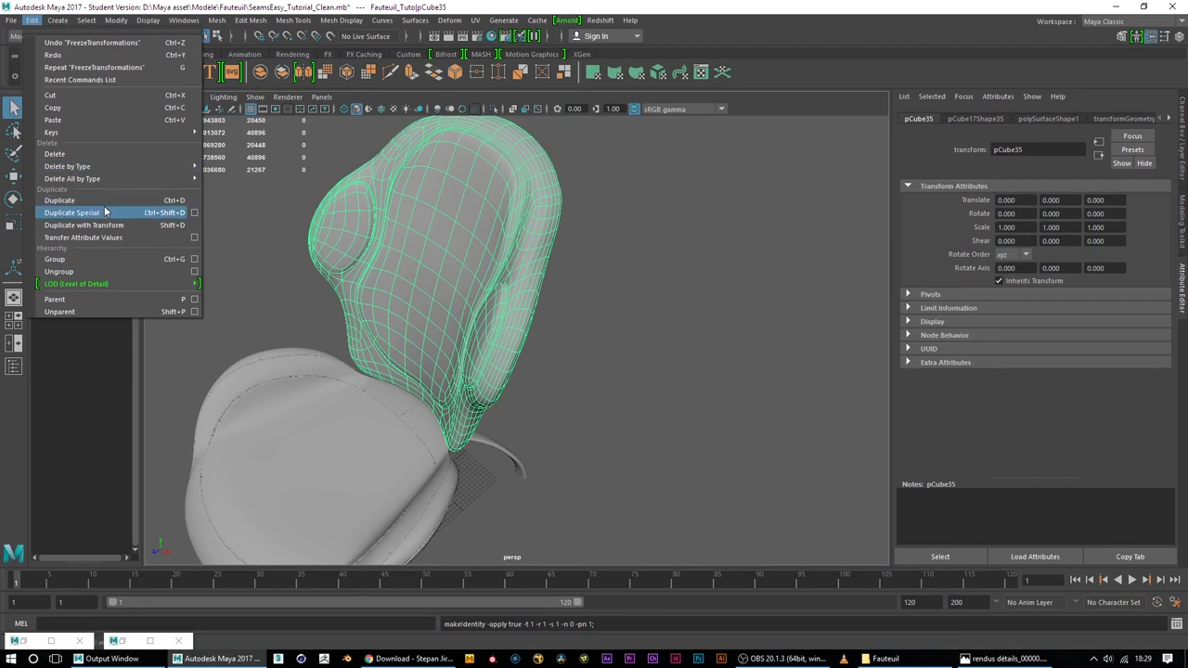
left_click(229, 188)
Switch to edge mode and select the full edge loop along the cushion side
mouse_move(415, 264)
left_mouse_down("alt")
mouse_move(704, 432)
mouse_move(686, 425)
left_mouse_up("alt")
scroll(594, 324, "up", 1)
scroll(517, 372, "up", 1)
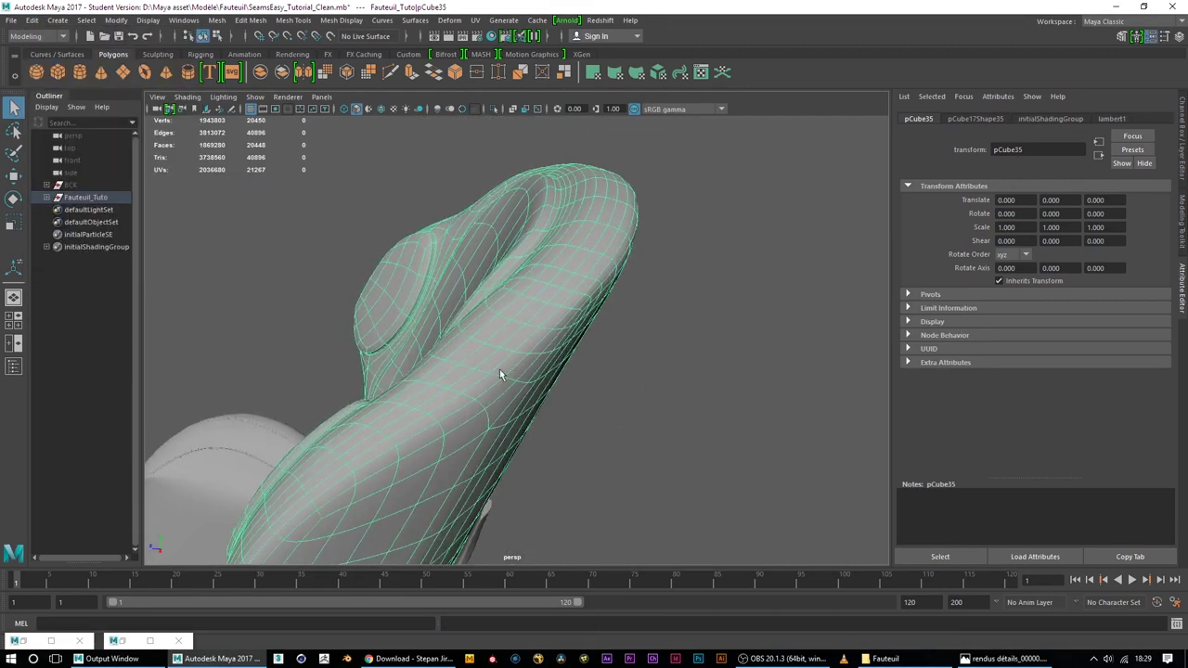
scroll(560, 362, "up", 2)
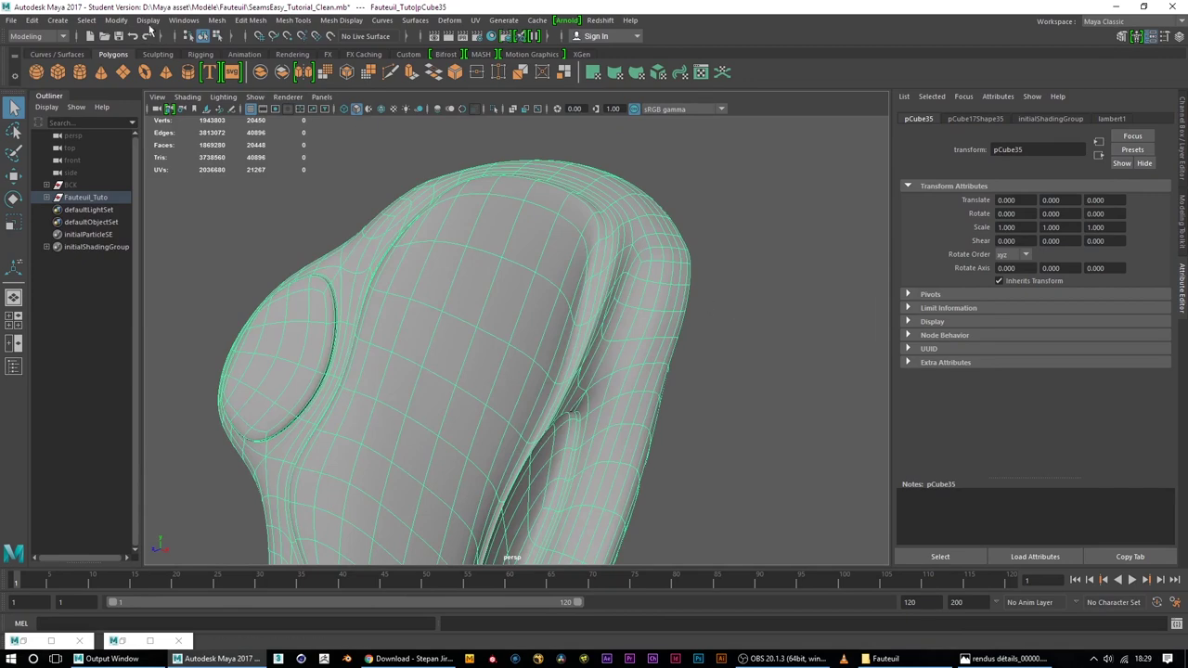
right_click(683, 264)
left_click(675, 229)
mouse_move(674, 229)
left_mouse_down("alt")
mouse_move(644, 326)
mouse_move(572, 312)
mouse_move(632, 297)
left_mouse_up("alt")
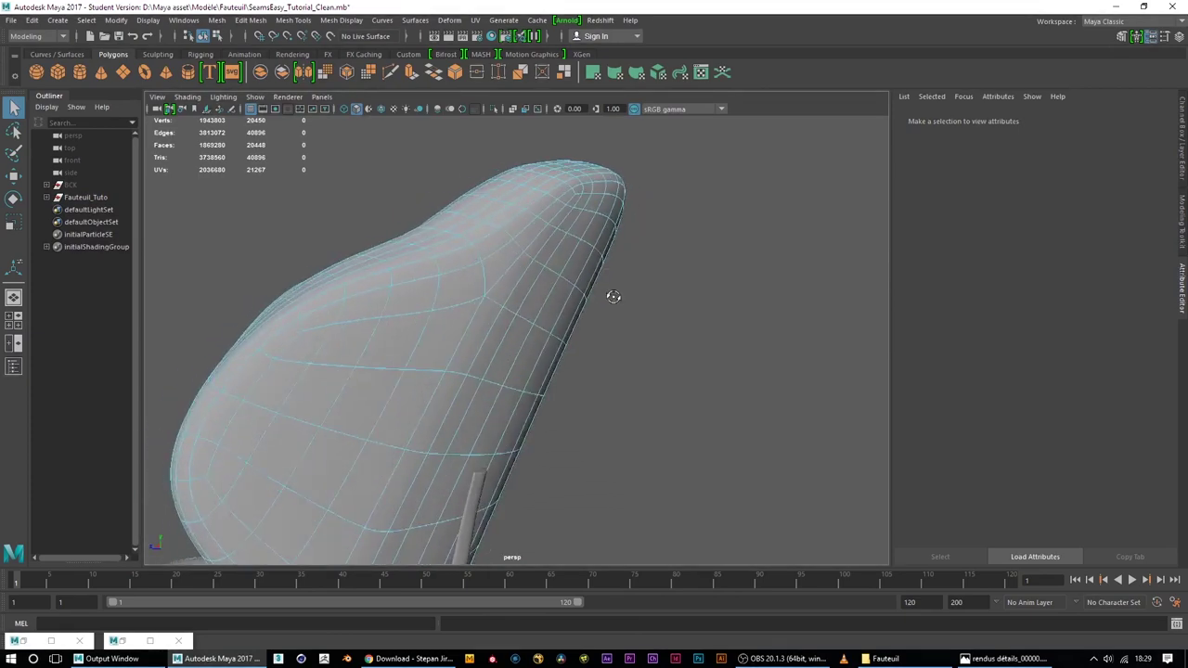
mouse_move(368, 390)
left_mouse_down("alt")
mouse_move(411, 417)
mouse_move(615, 403)
mouse_move(402, 414)
mouse_move(353, 374)
mouse_move(456, 455)
mouse_move(502, 254)
mouse_move(550, 270)
left_mouse_up("alt")
double_click(455, 433)
scroll(550, 270, "down", 5)
mouse_move(504, 319)
left_mouse_down("alt")
mouse_move(529, 403)
mouse_move(464, 406)
left_mouse_up("alt")
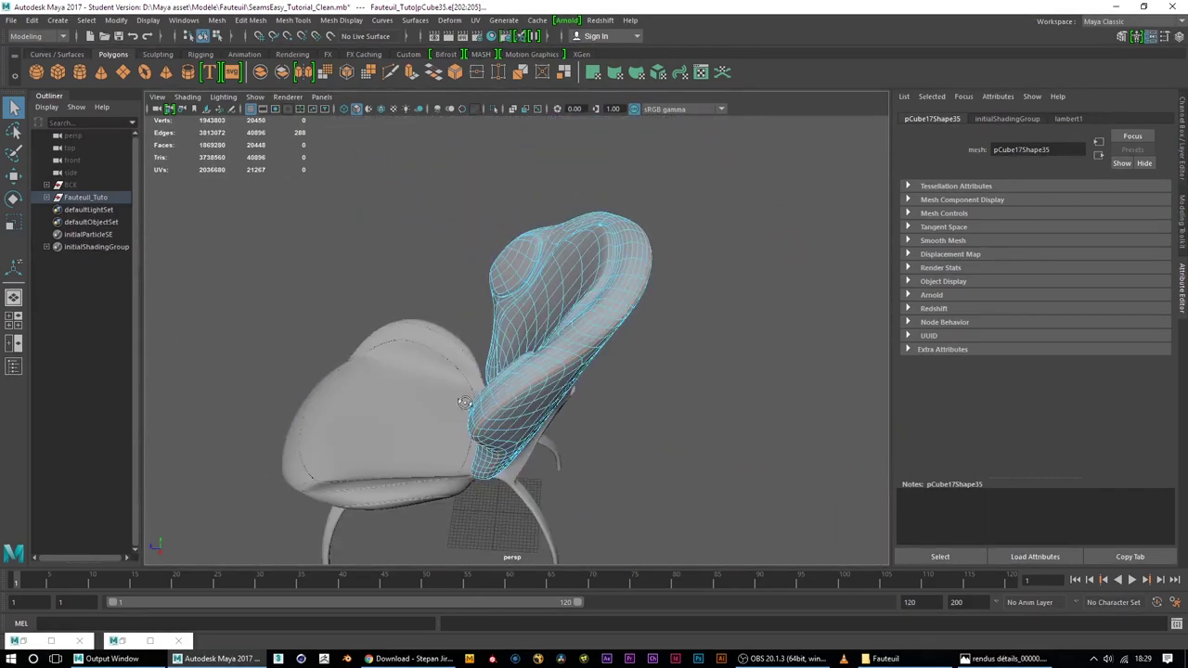
scroll(602, 324, "up", 6)
mouse_move(601, 324)
left_mouse_down("alt")
mouse_move(557, 318)
mouse_move(509, 344)
left_mouse_up("alt")
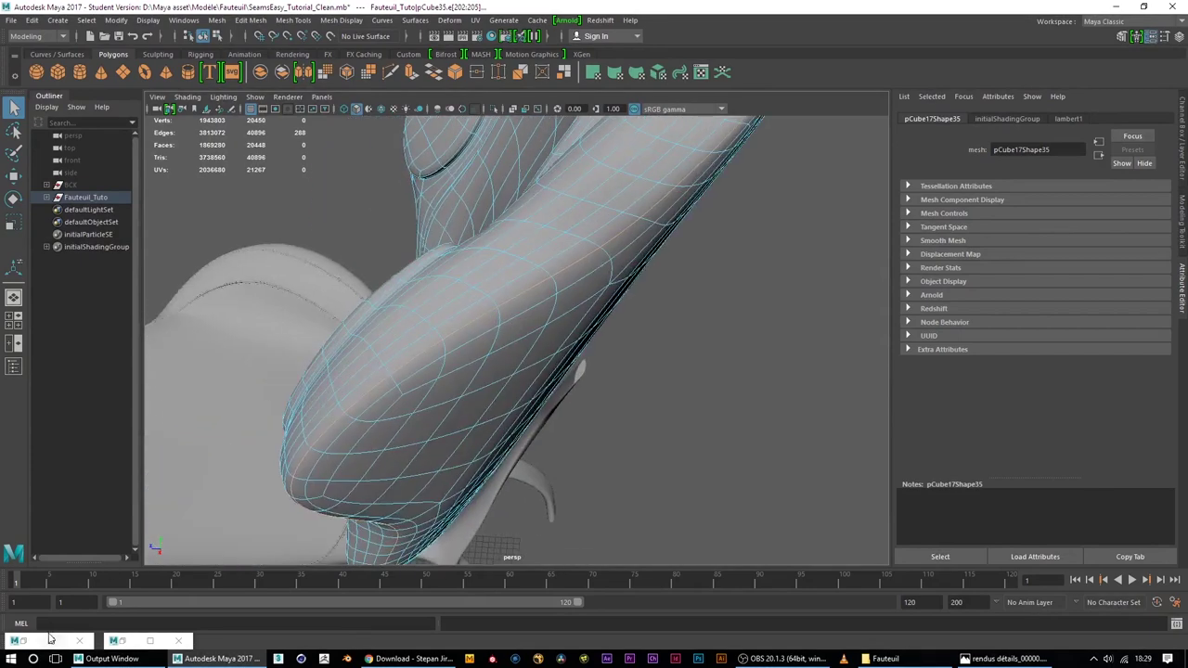
Run the seamsEasy command on the selected edge loop and frame the seamed backrest
left_click(220, 622)
type("seamsEasy")
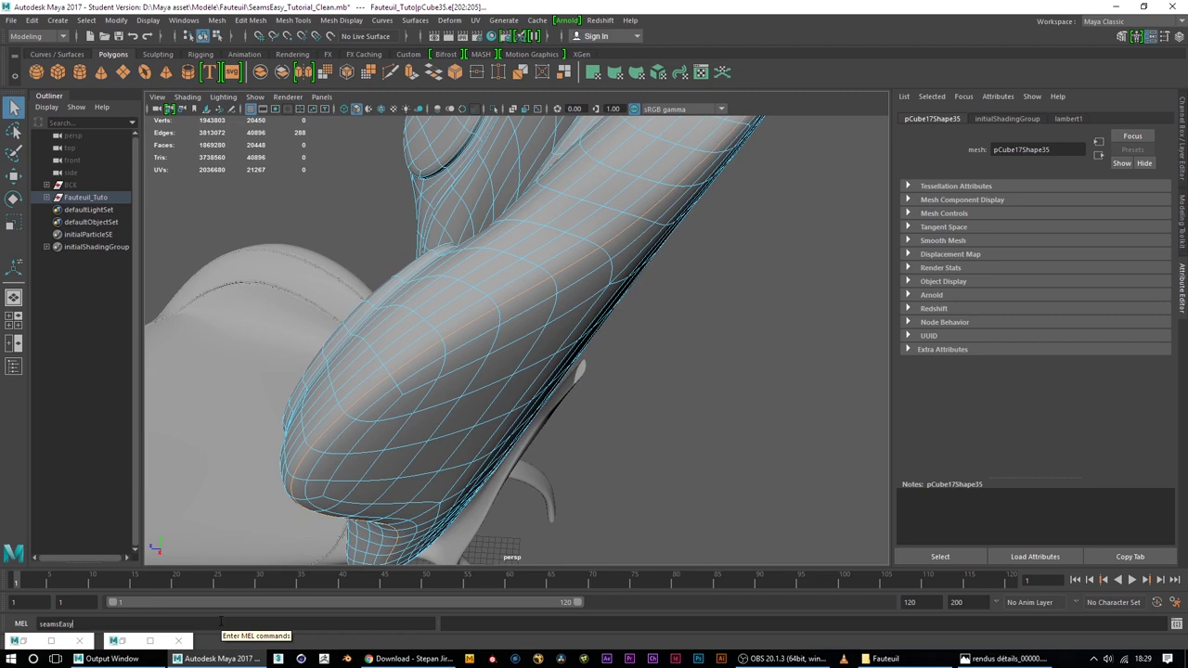
key("Return")
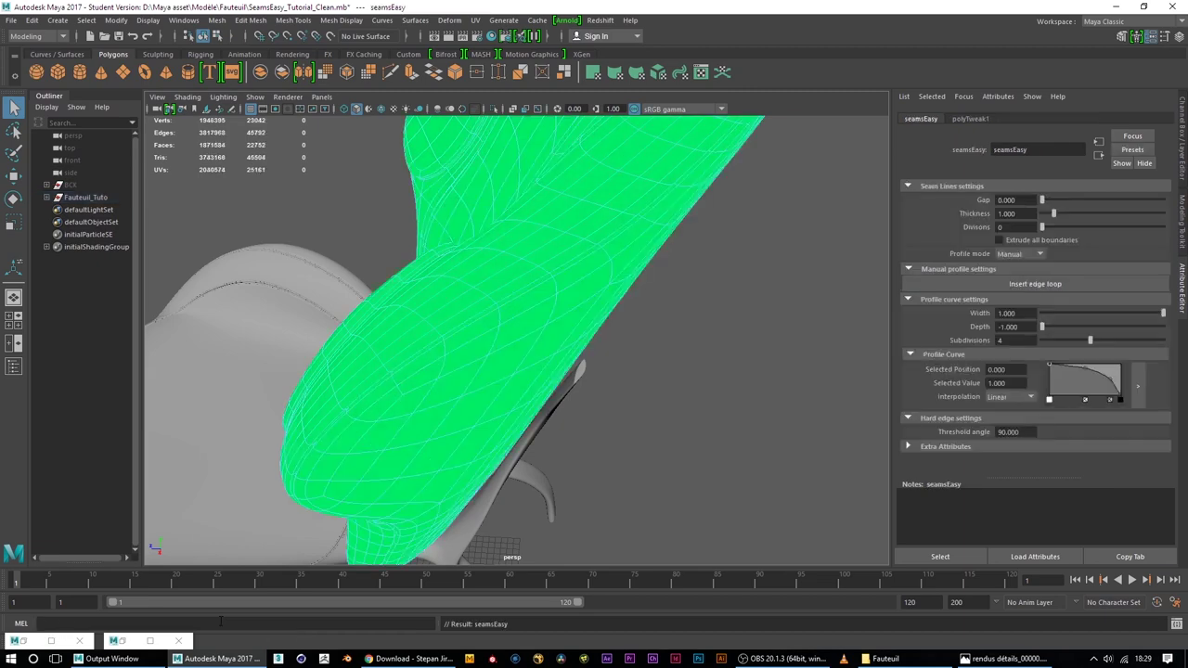
mouse_move(556, 300)
left_mouse_down("alt")
mouse_move(650, 361)
mouse_move(717, 449)
mouse_move(697, 433)
mouse_move(734, 453)
left_mouse_up("alt")
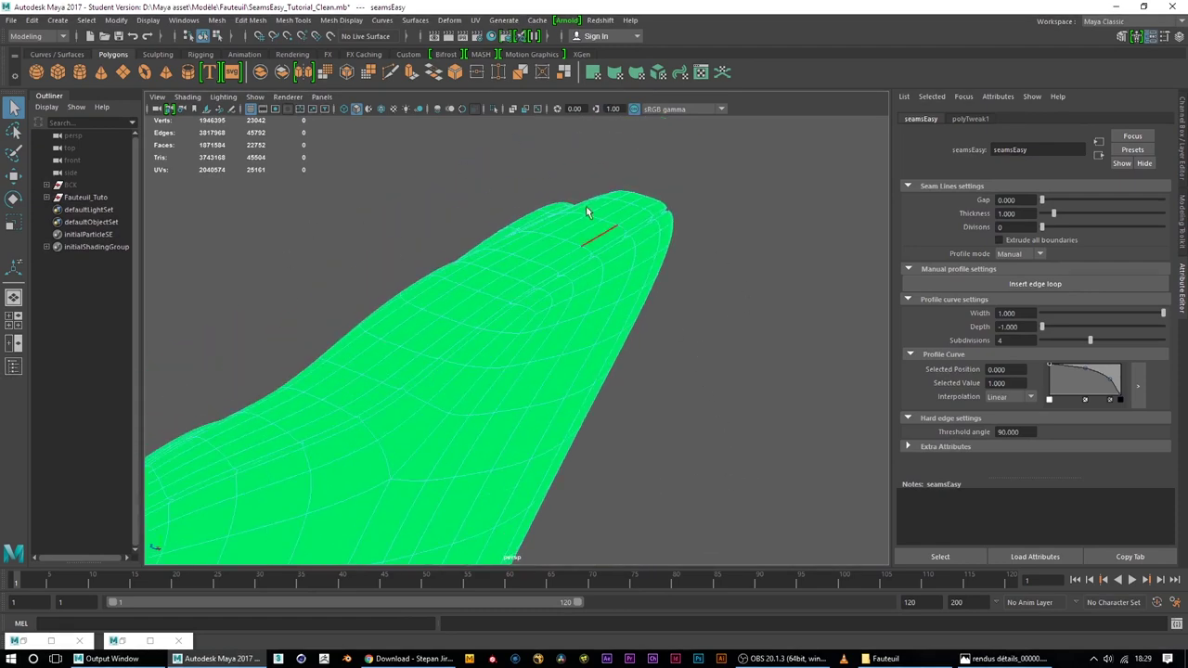
key("f")
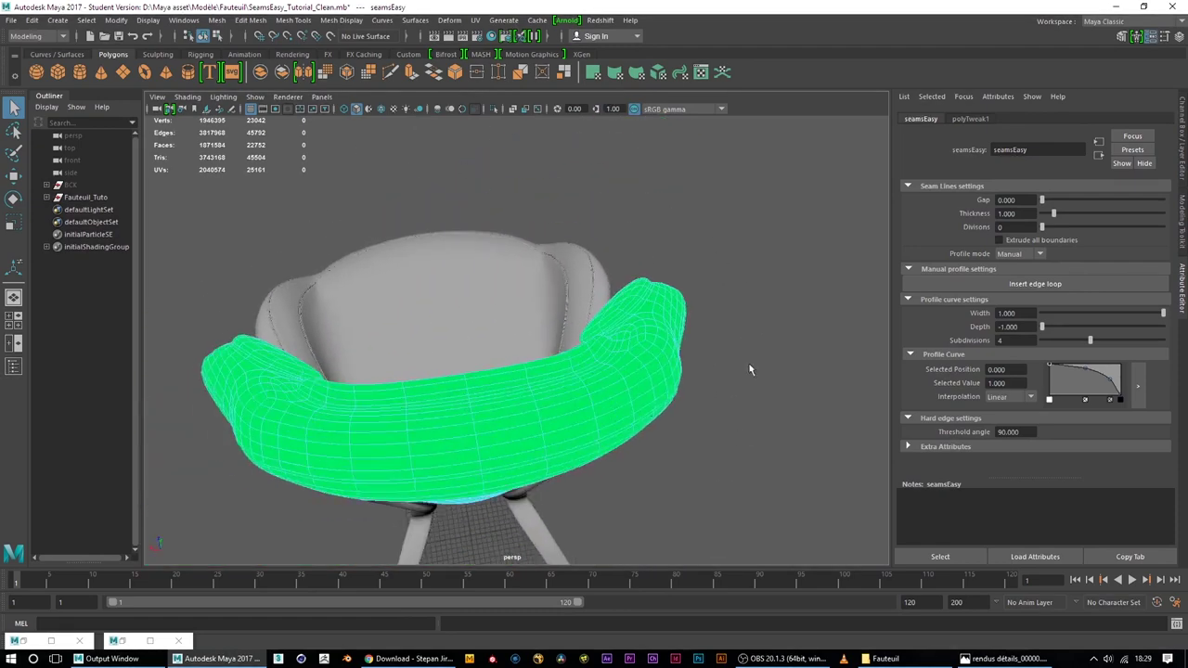
Return to object mode and assign the default initialShadingGroup material to the chair back
scroll(675, 321, "up", 5)
scroll(530, 347, "up", 3)
mouse_move(530, 347)
left_mouse_down("alt")
mouse_move(446, 366)
mouse_move(490, 441)
mouse_move(519, 427)
left_mouse_up("alt")
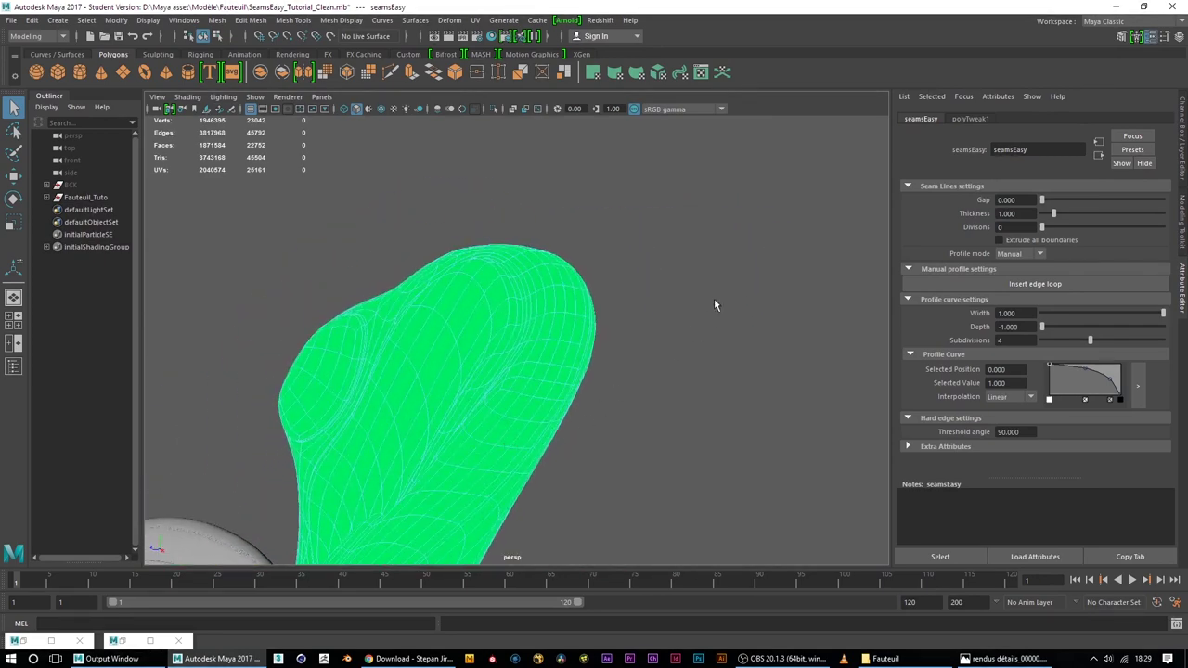
right_click(660, 300)
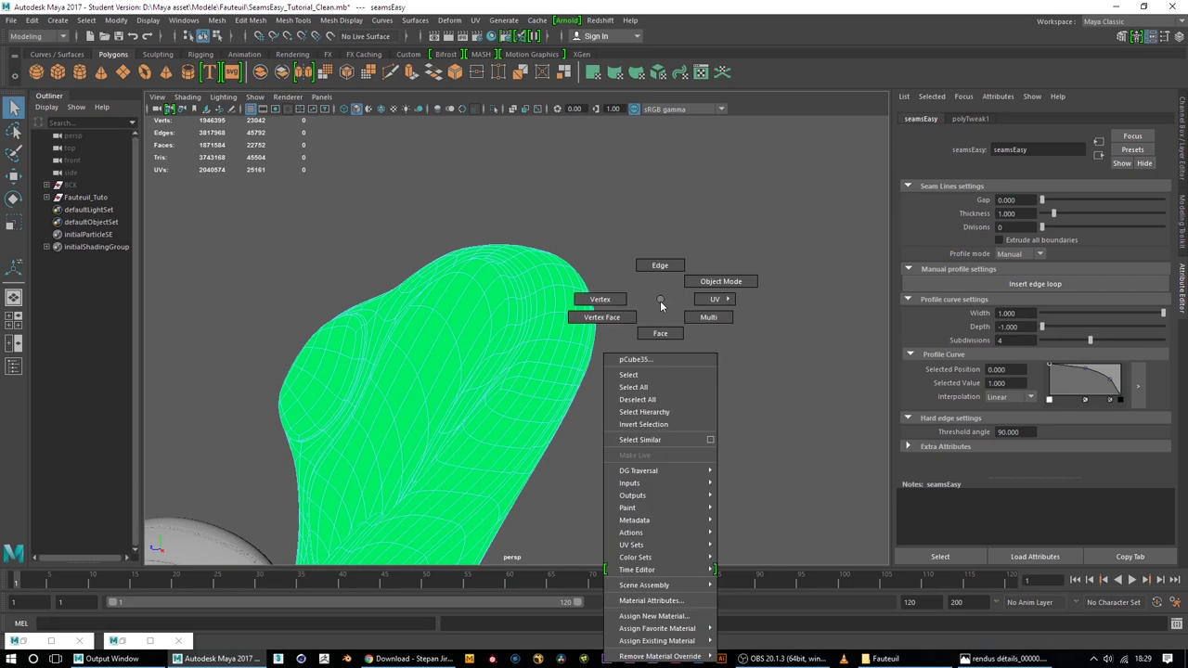
left_click(716, 281)
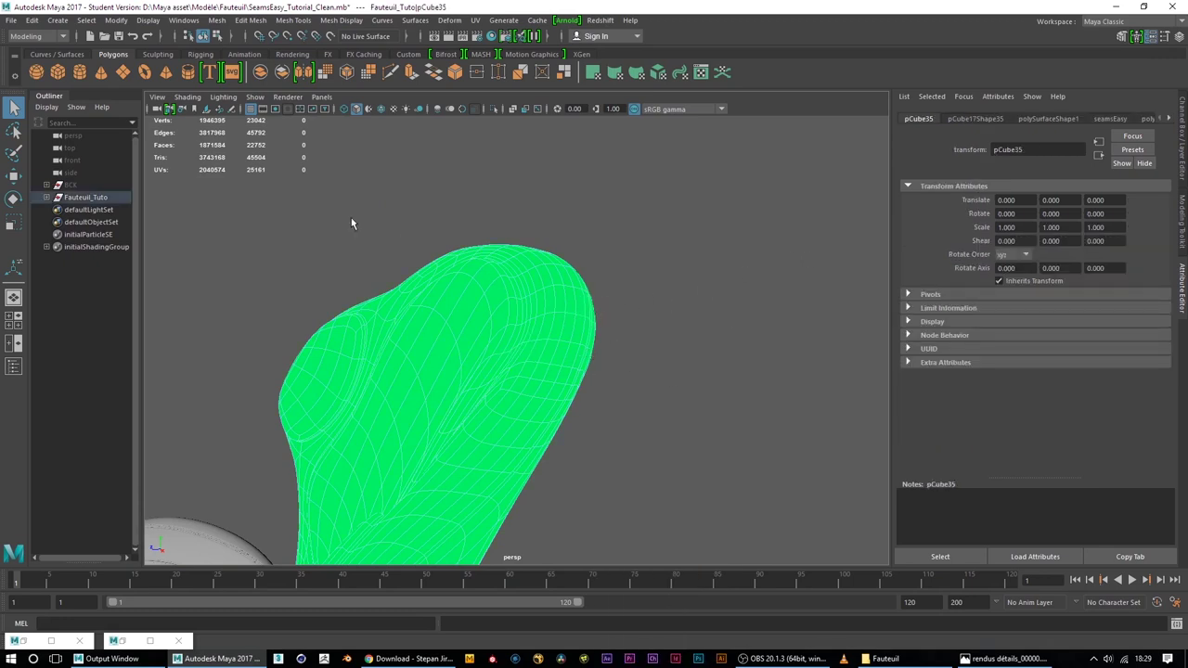
right_click(475, 300)
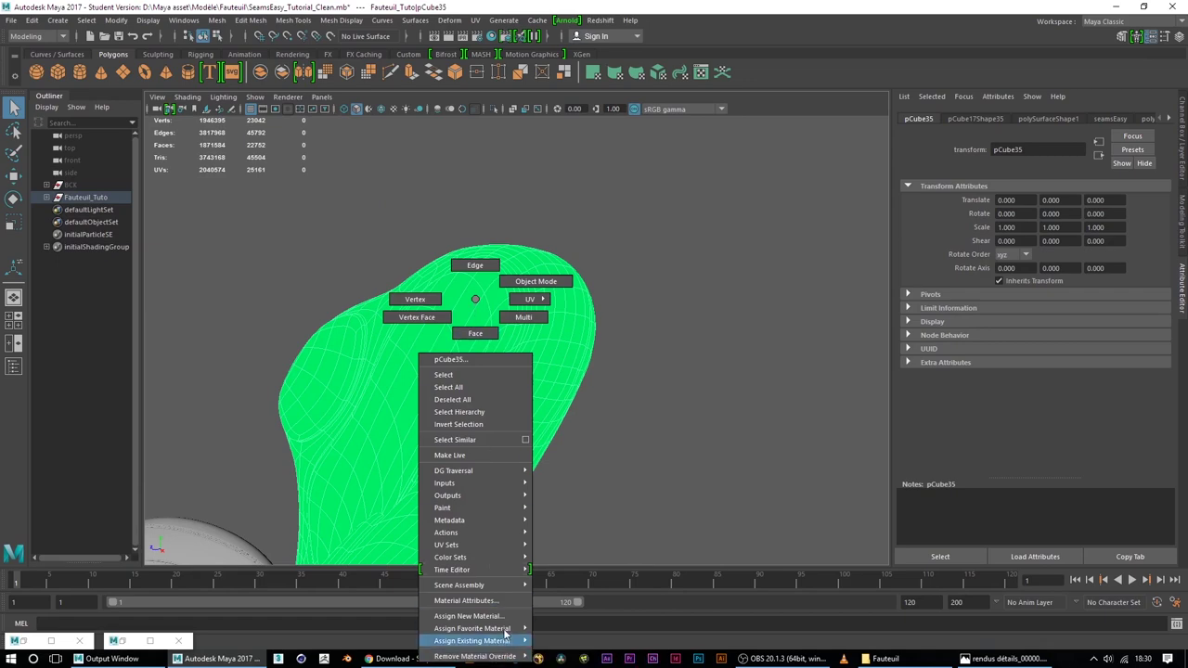
left_click(564, 641)
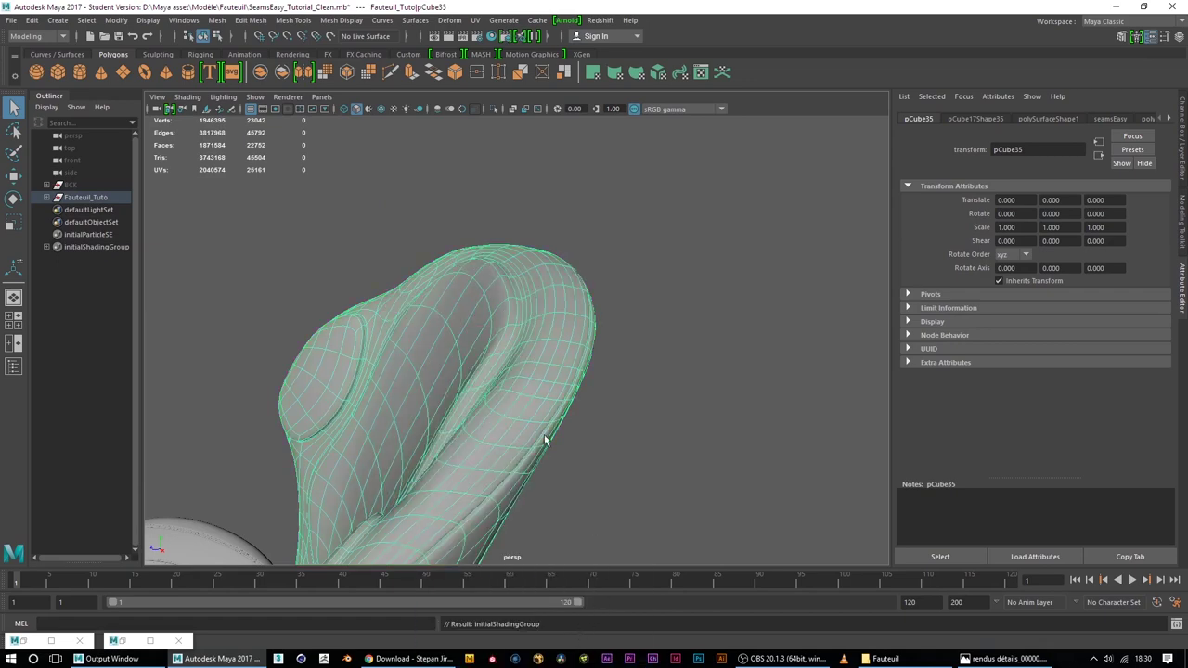
Inspect the new seam from close views, then show the seamsEasy node settings
right_click_drag(544, 434, 607, 406, "alt")
left_click_drag(607, 406, 557, 396, "alt")
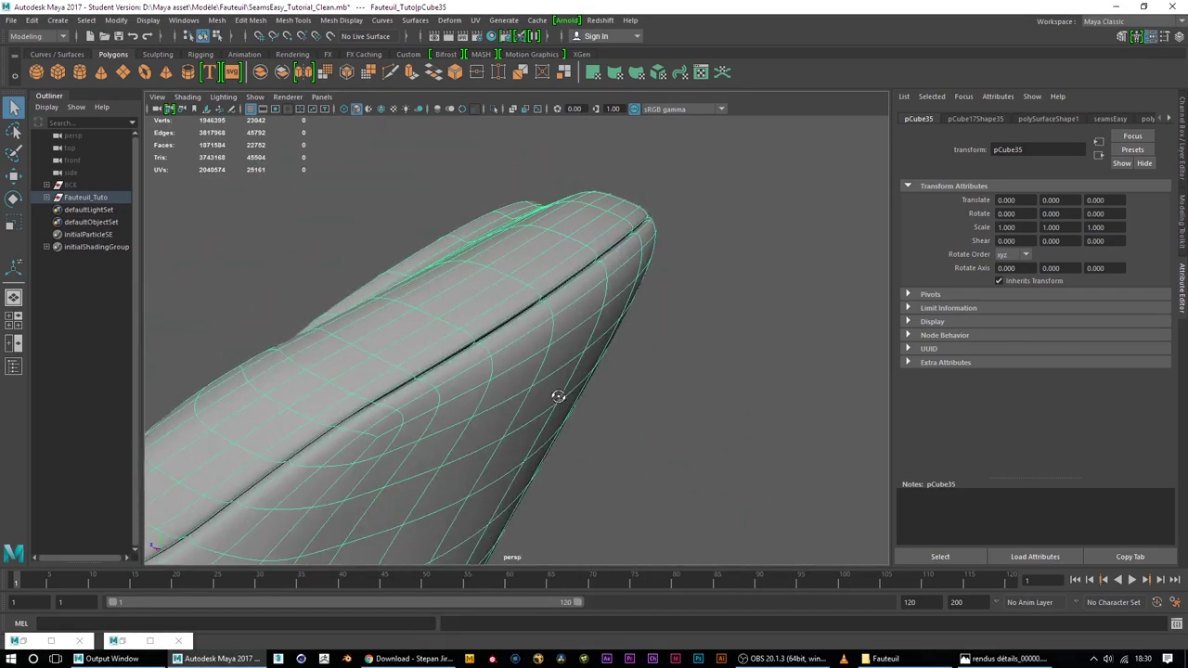
right_click_drag(556, 396, 485, 310, "alt")
left_click_drag(485, 310, 524, 294, "alt")
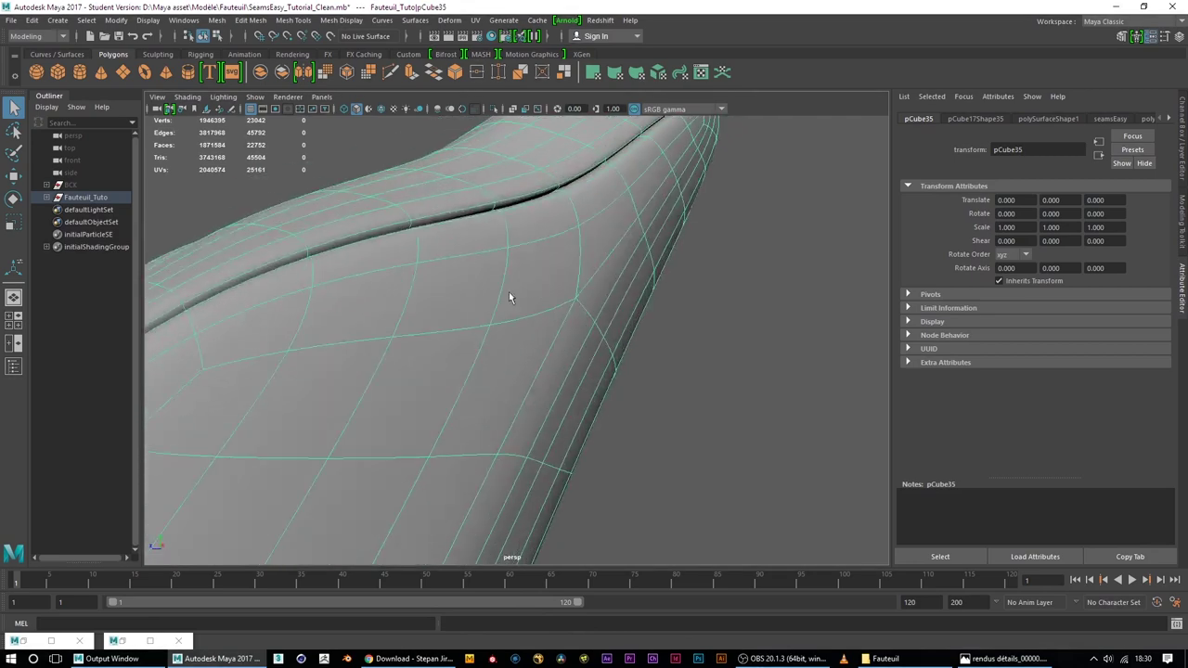
right_click_drag(629, 196, 592, 215, "alt")
left_click_drag(593, 215, 492, 232, "alt")
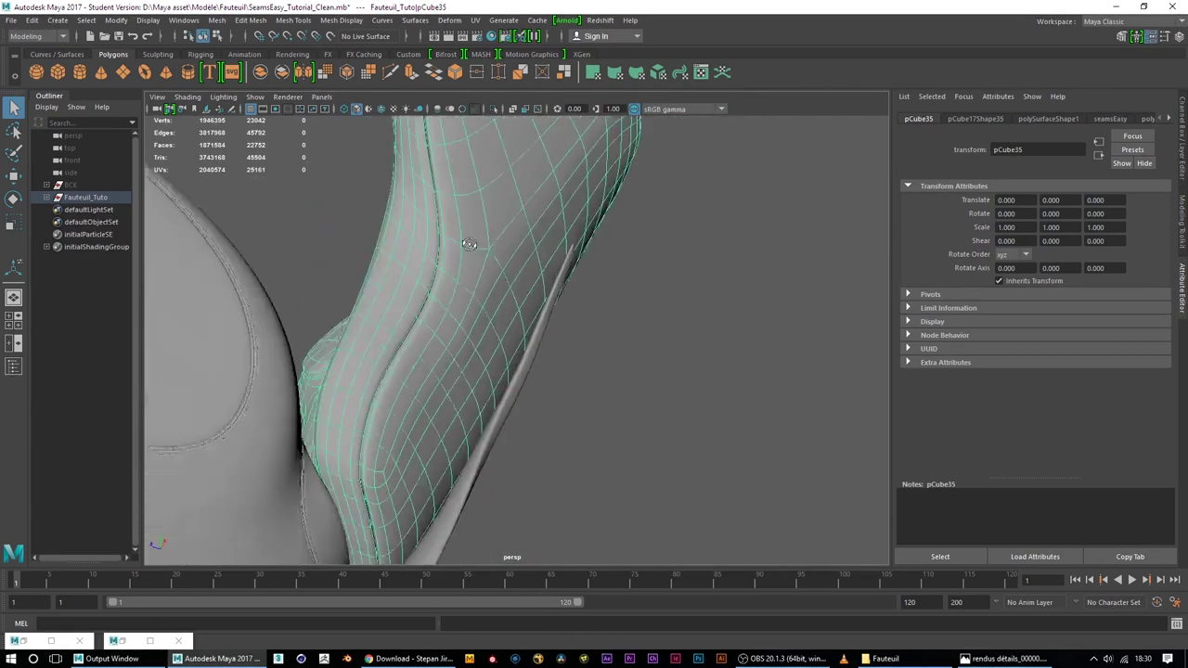
left_click_drag(412, 371, 480, 297, "alt")
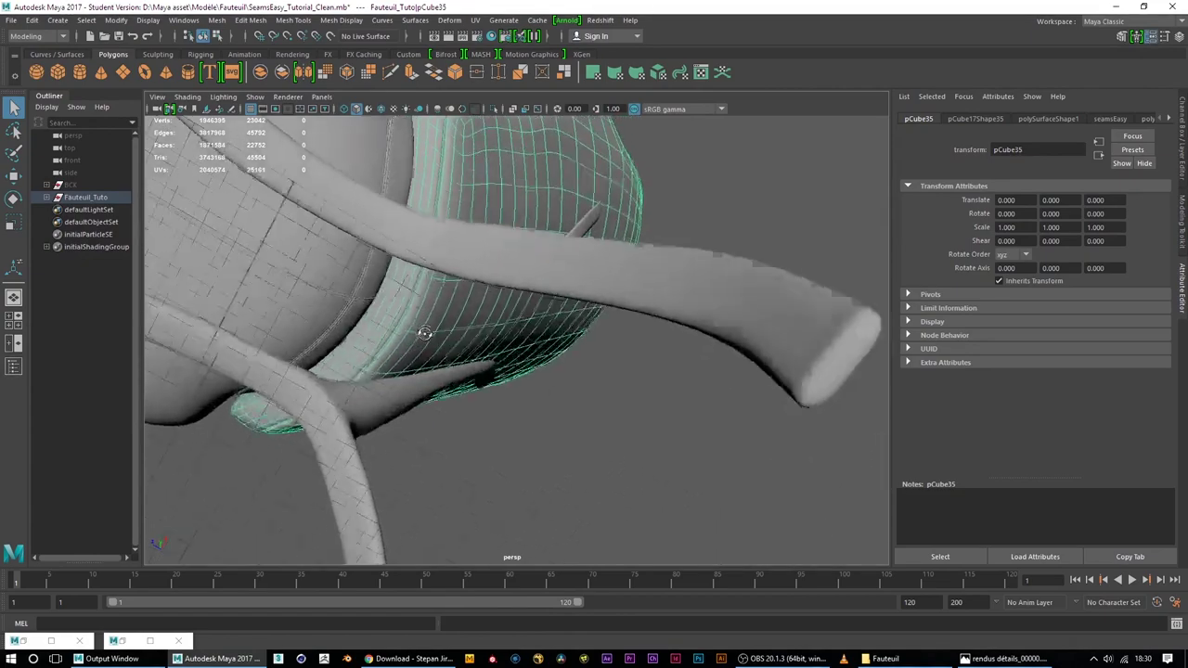
mouse_move(480, 297)
right_mouse_down("alt")
mouse_move(546, 331)
mouse_move(523, 273)
right_mouse_up("alt")
left_click_drag(523, 272, 465, 280, "alt")
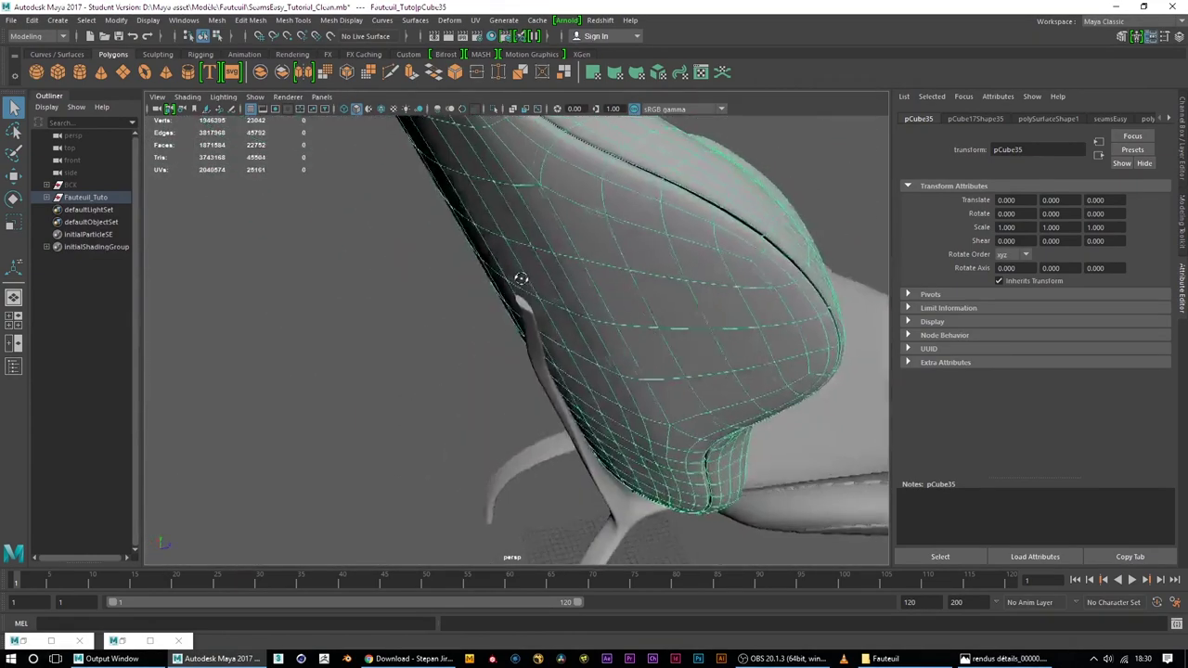
right_click_drag(493, 276, 538, 257, "alt")
left_click_drag(538, 257, 392, 329, "alt")
right_click_drag(393, 328, 437, 313, "alt")
mouse_move(437, 313)
left_mouse_down("alt")
mouse_move(355, 389)
mouse_move(498, 356)
left_mouse_up("alt")
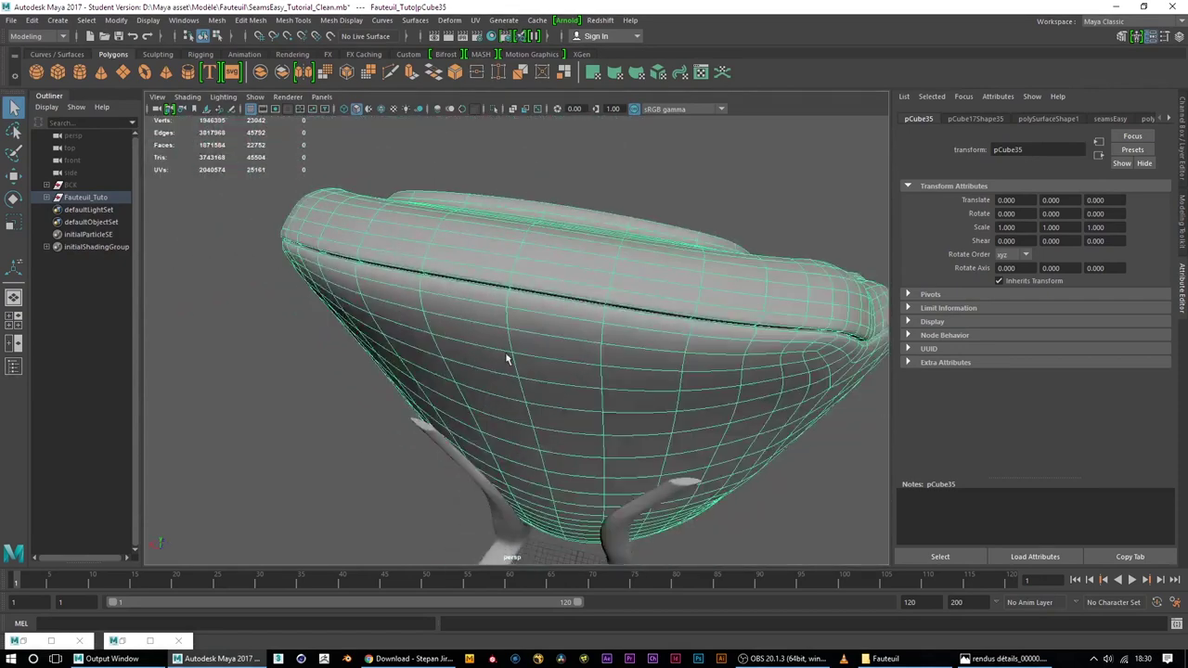
left_click(1110, 119)
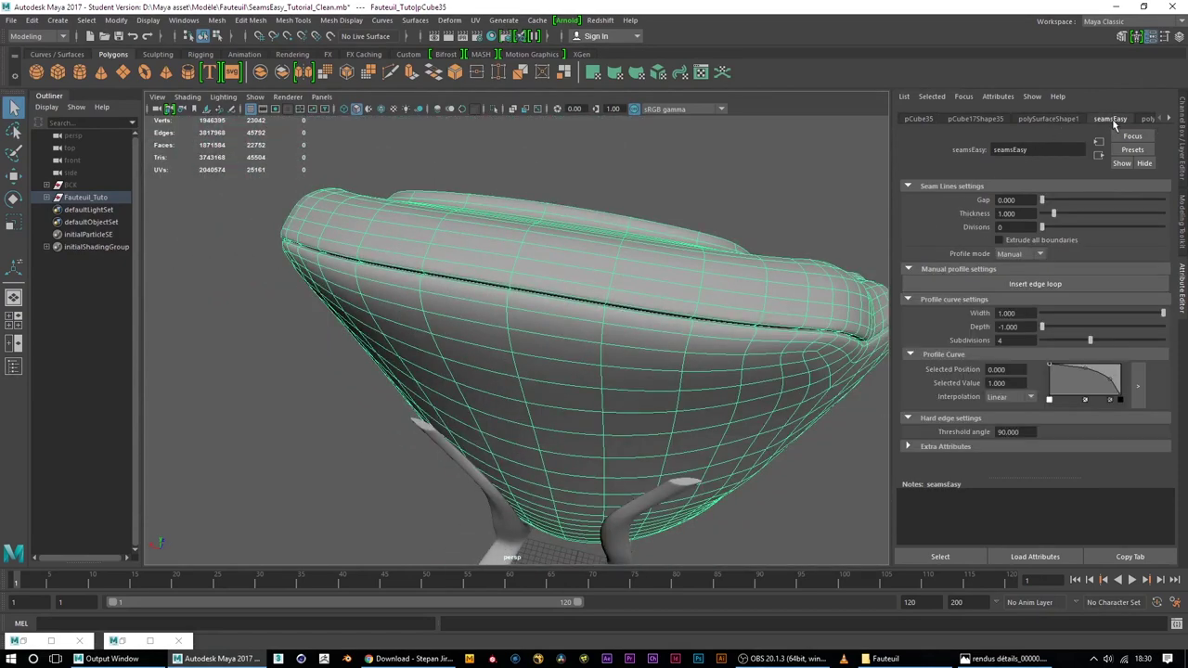
mouse_move(492, 239)
left_mouse_down("alt")
mouse_move(684, 266)
mouse_move(615, 397)
mouse_move(621, 273)
mouse_move(643, 389)
left_mouse_up("alt")
left_click_drag(1044, 202, 1060, 201)
mouse_move(631, 322)
left_mouse_down("alt")
mouse_move(668, 269)
mouse_move(493, 326)
left_mouse_up("alt")
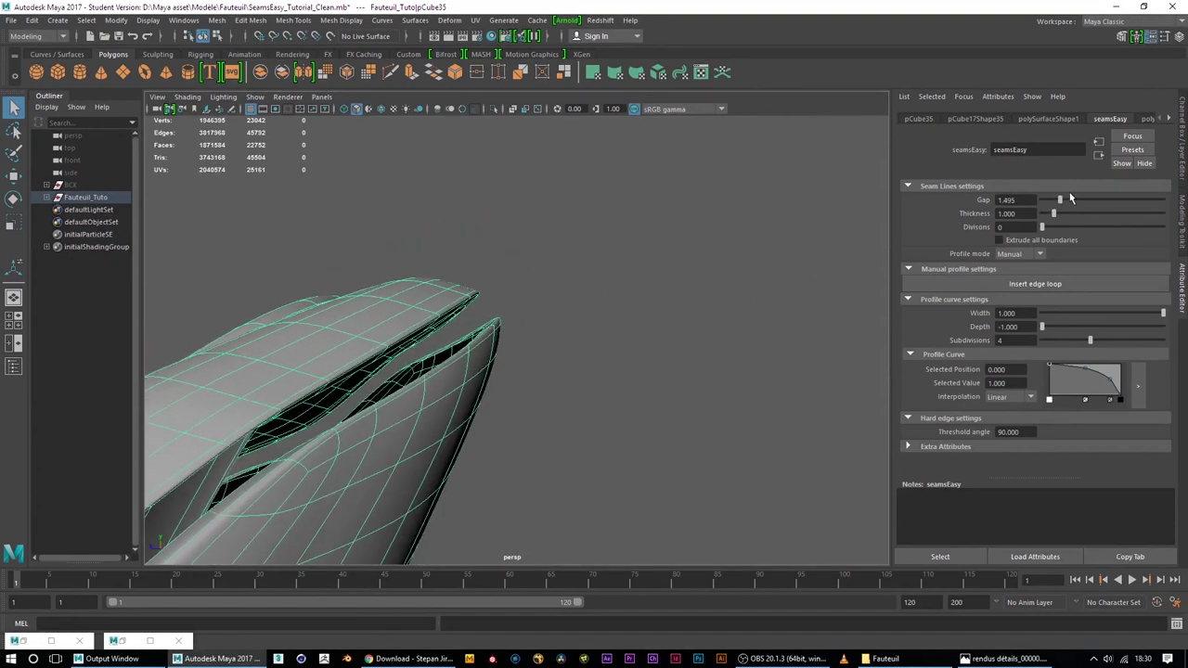
left_click_drag(1060, 200, 1053, 200)
key("ctrl+e")
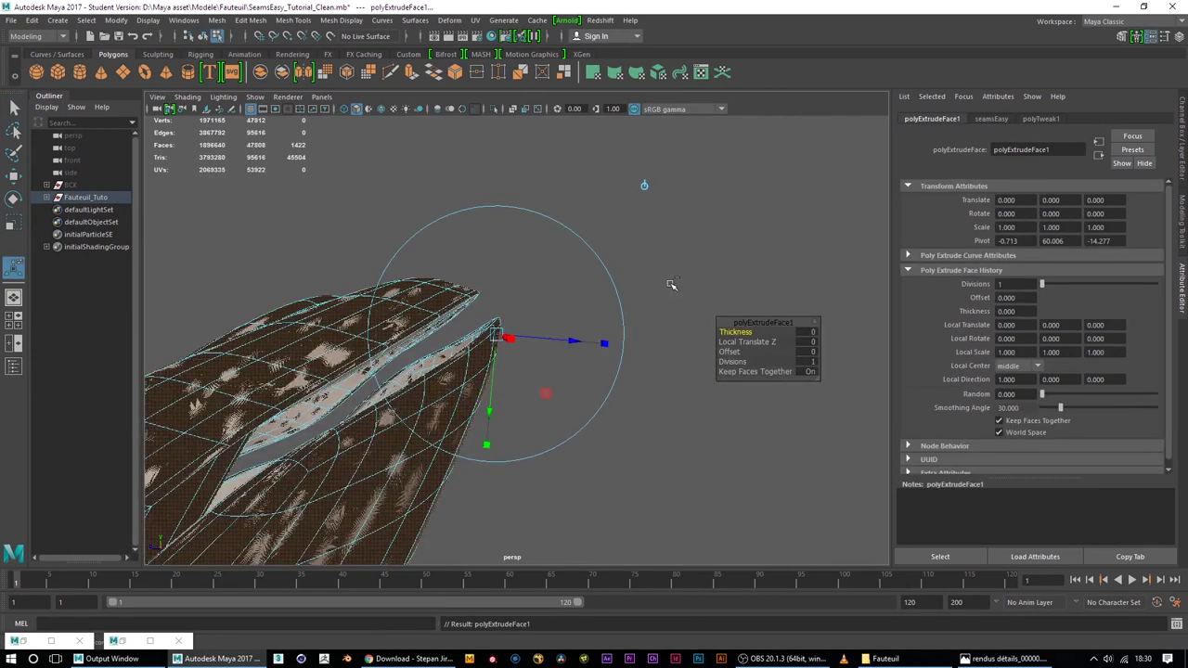
key("ctrl+z")
key("ctrl+z")
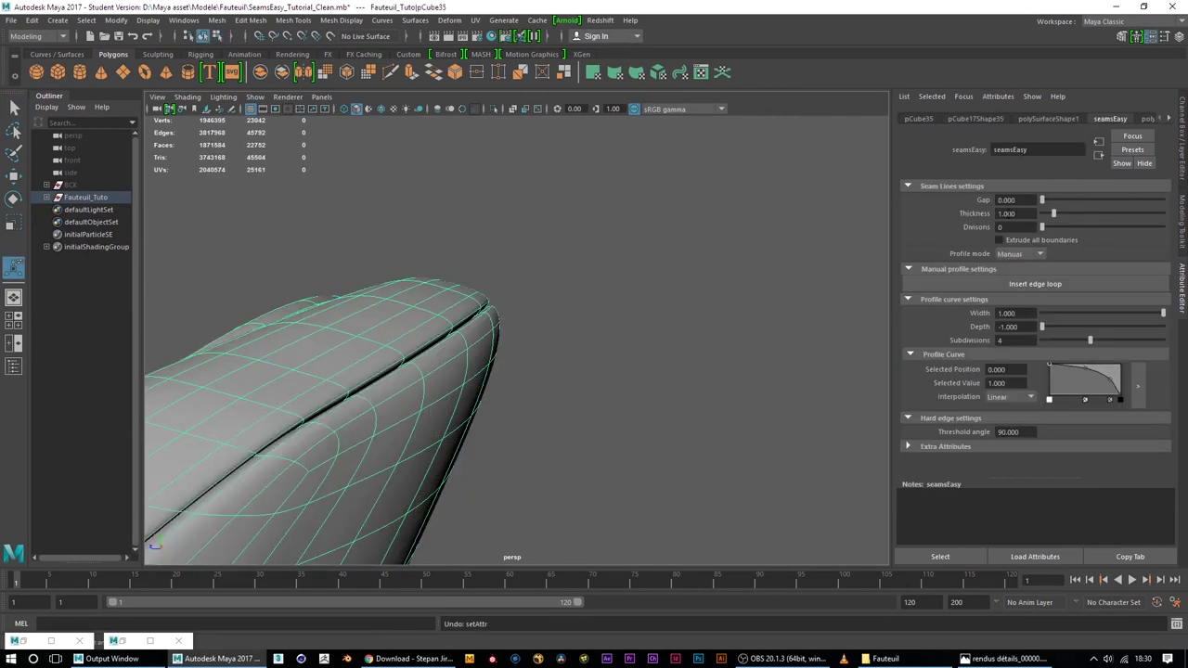
left_click_drag(1054, 214, 1067, 217)
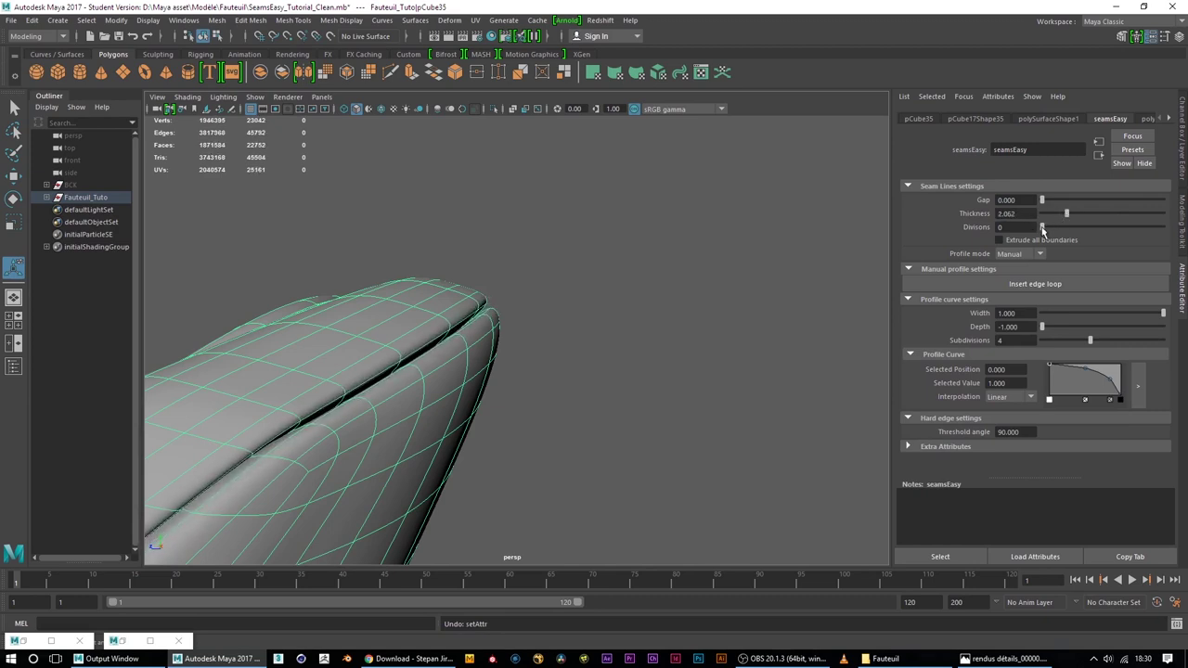
key("ctrl+z")
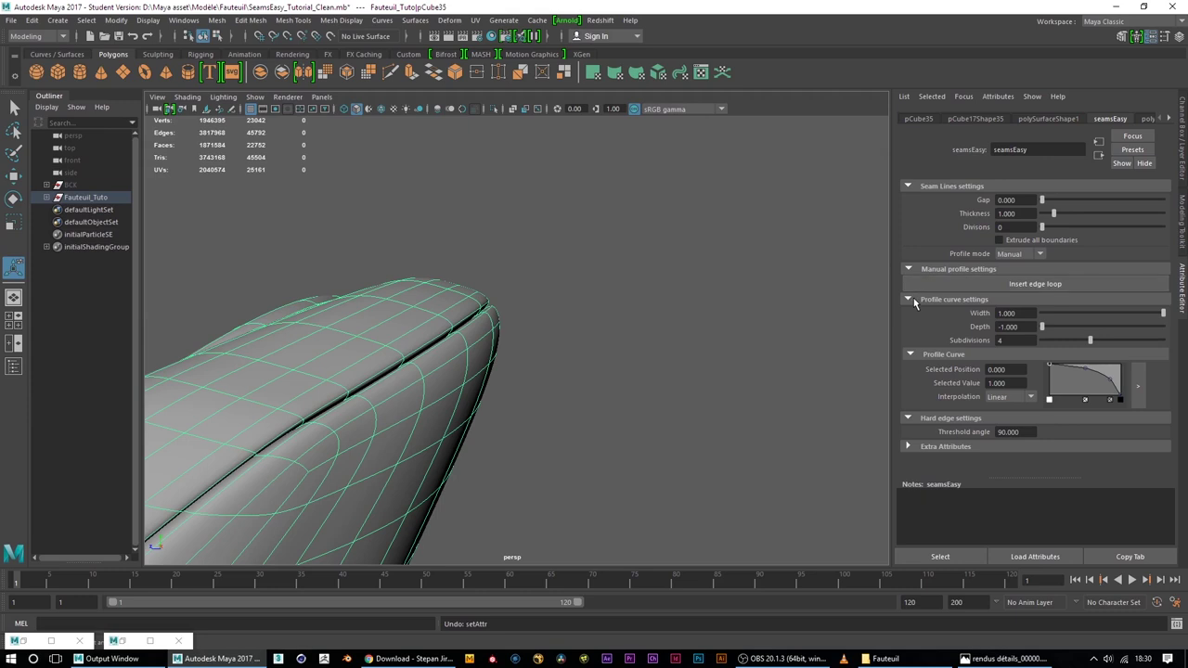
Collapse the profile curve and hard edge sections, keeping the profile mode on Manual
left_click(909, 299)
left_click(913, 313)
left_click(910, 298)
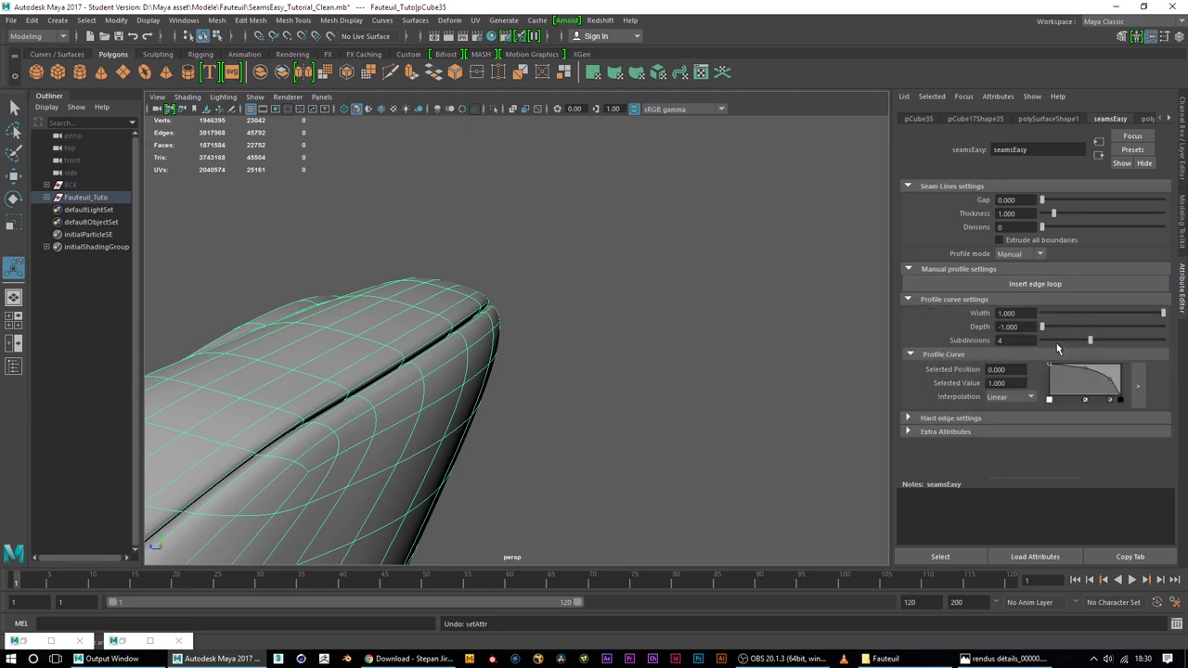
left_click(911, 300)
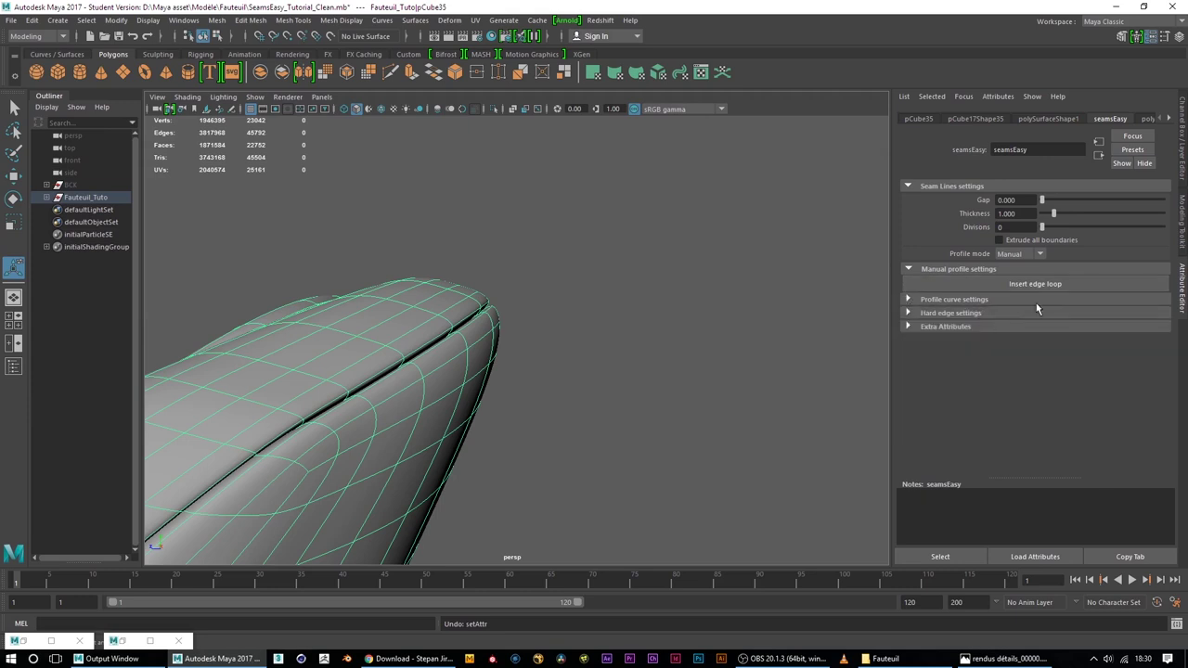
left_click(1010, 268)
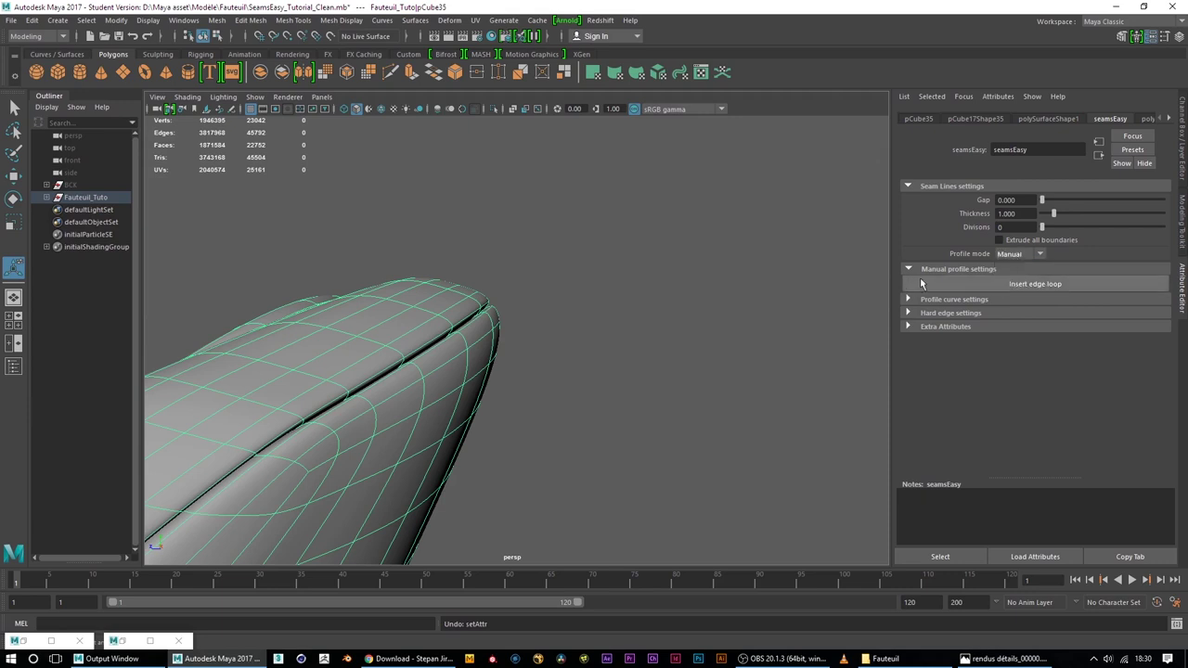
Insert five manual profile edge loops, each at Distance 0.000 and Depth 0.000
mouse_move(459, 388)
left_mouse_down("alt")
mouse_move(477, 363)
mouse_move(463, 333)
mouse_move(578, 345)
left_mouse_up("alt")
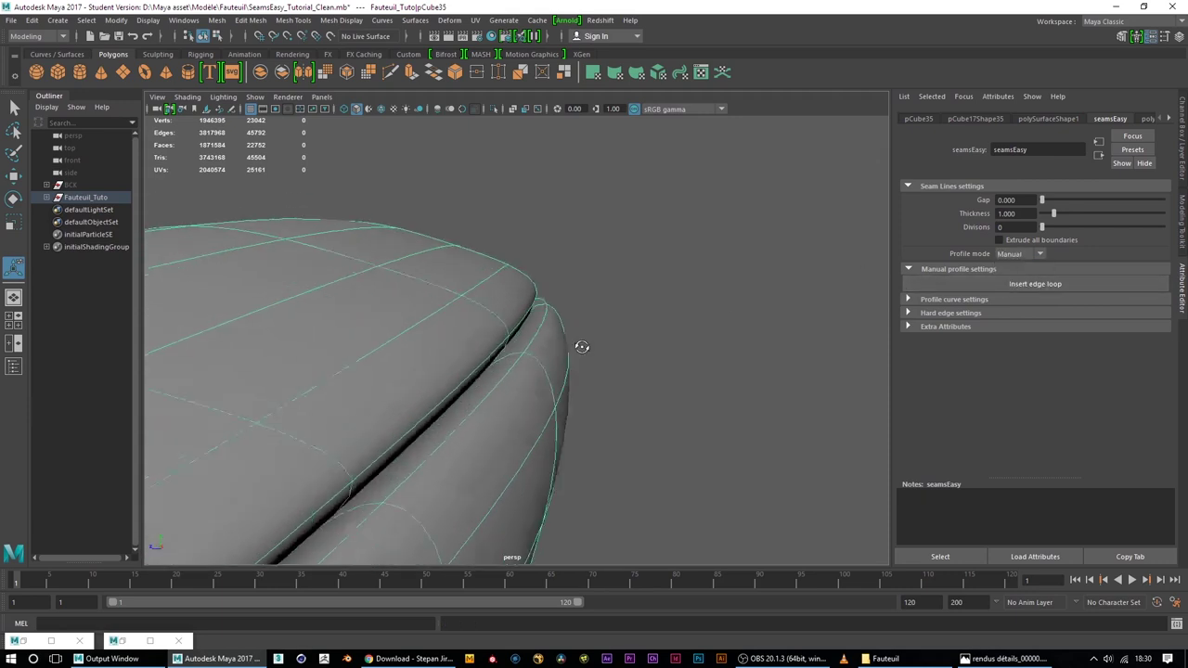
left_click(1033, 288)
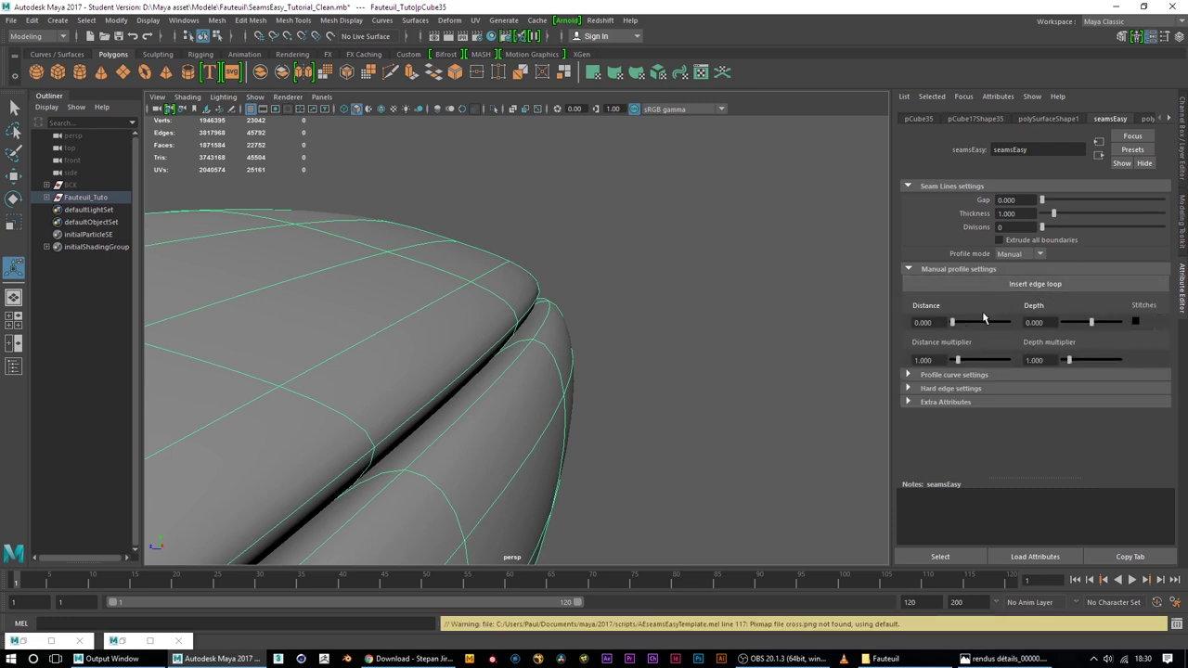
left_click(1032, 286)
left_click(1056, 287)
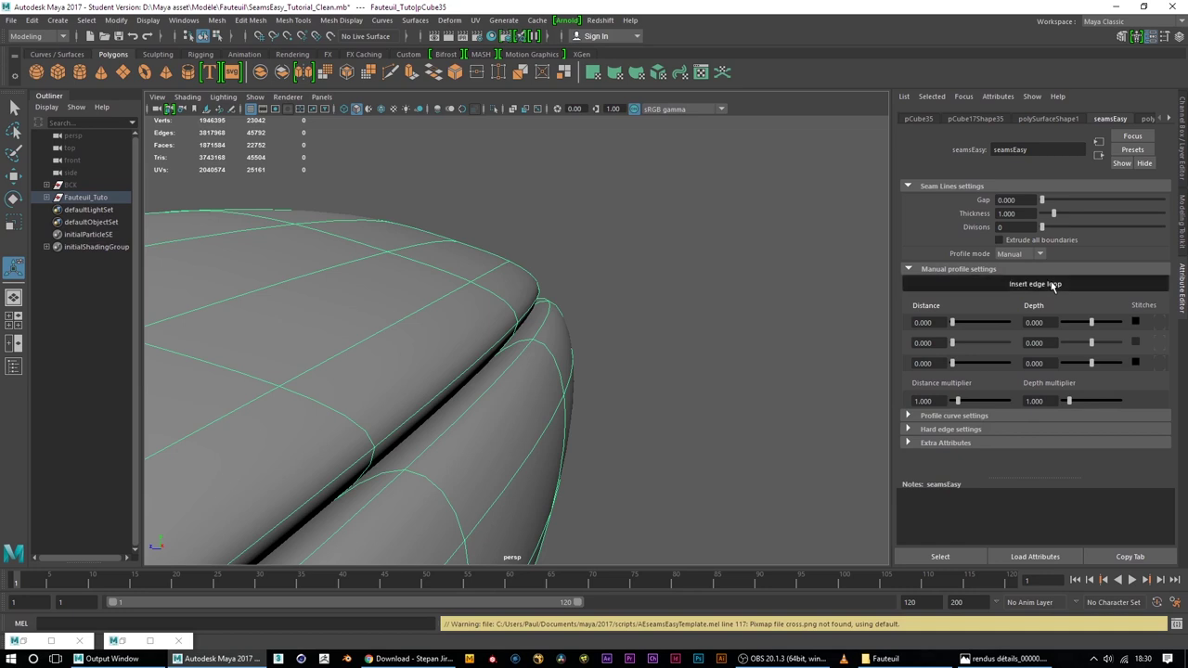
left_click(1054, 284)
left_click(1052, 284)
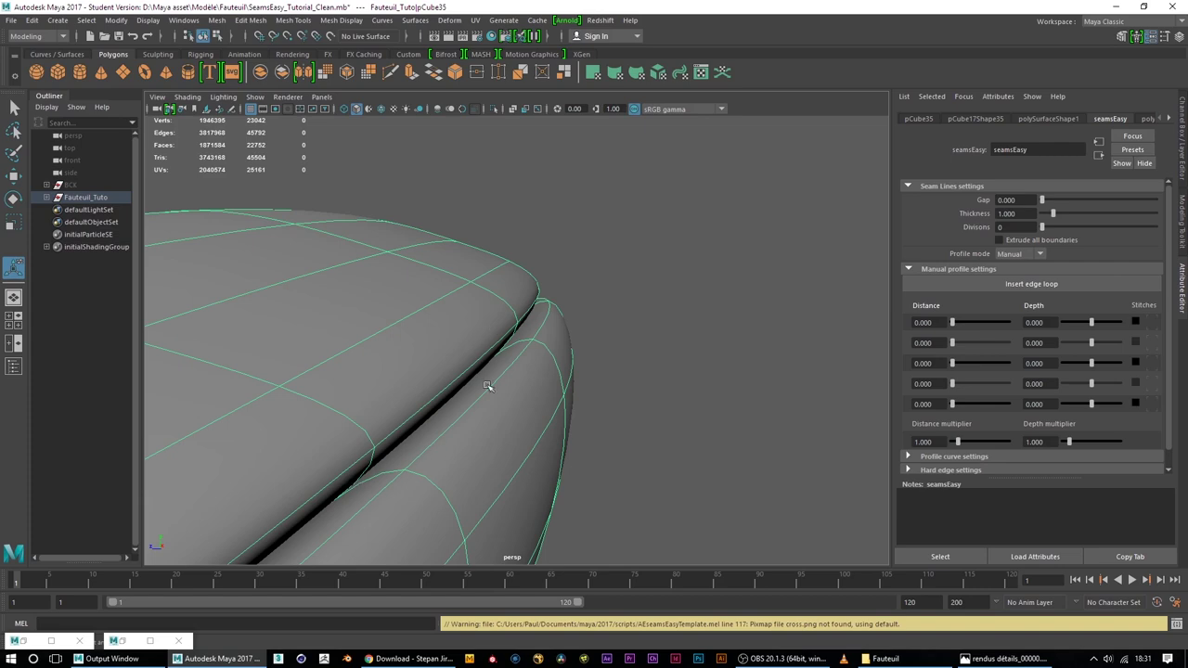
right_click_drag(528, 190, 527, 224)
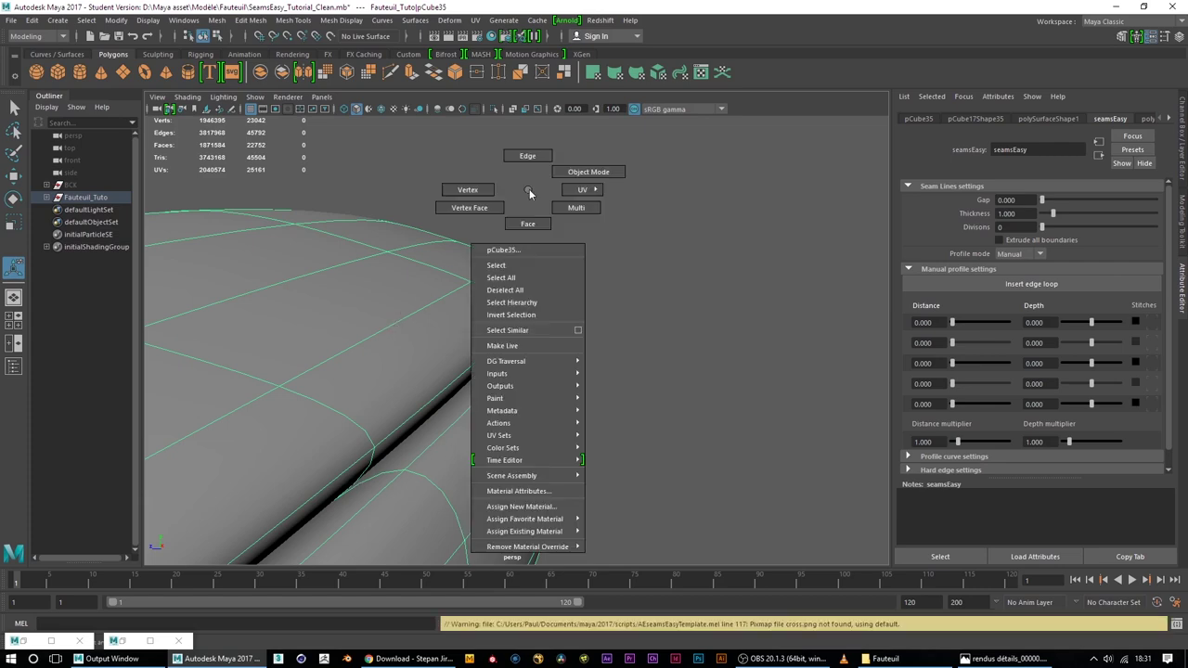
mouse_move(378, 300)
left_mouse_down("alt")
mouse_move(782, 448)
mouse_move(584, 306)
left_mouse_up("alt")
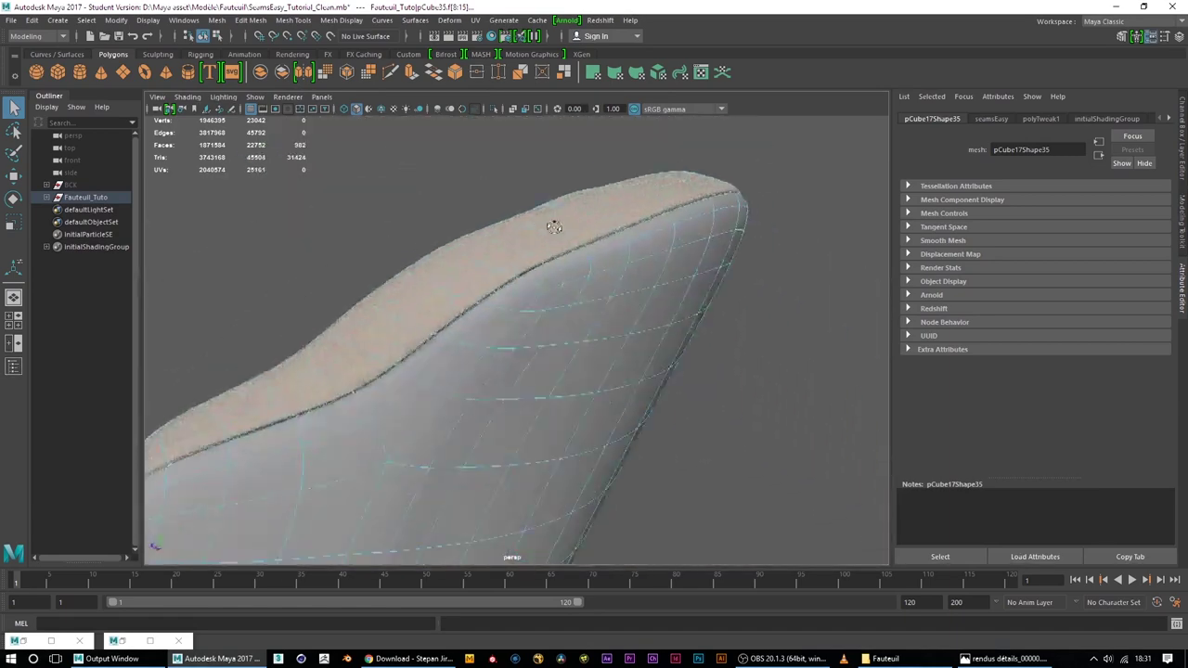
left_click_drag(584, 307, 787, 393, "alt")
right_click_drag(828, 253, 891, 234)
mouse_move(748, 302)
left_mouse_down("alt")
mouse_move(622, 291)
mouse_move(814, 307)
mouse_move(730, 271)
mouse_move(400, 331)
mouse_move(706, 320)
left_mouse_up("alt")
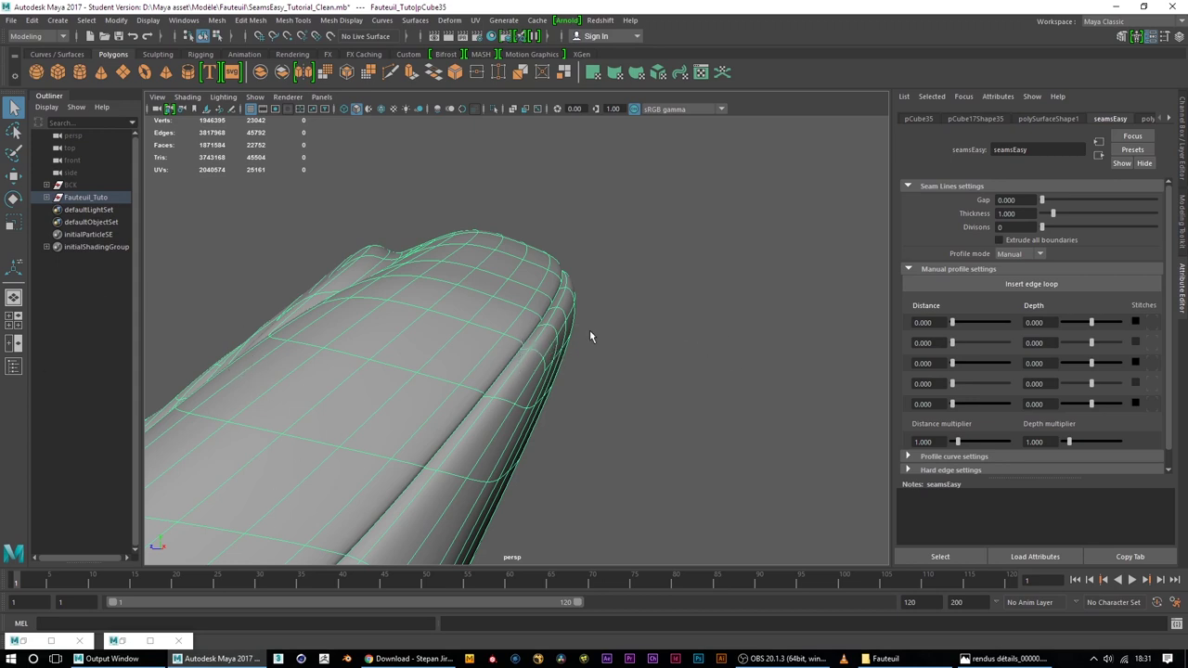
left_click_drag(589, 330, 488, 381, "alt")
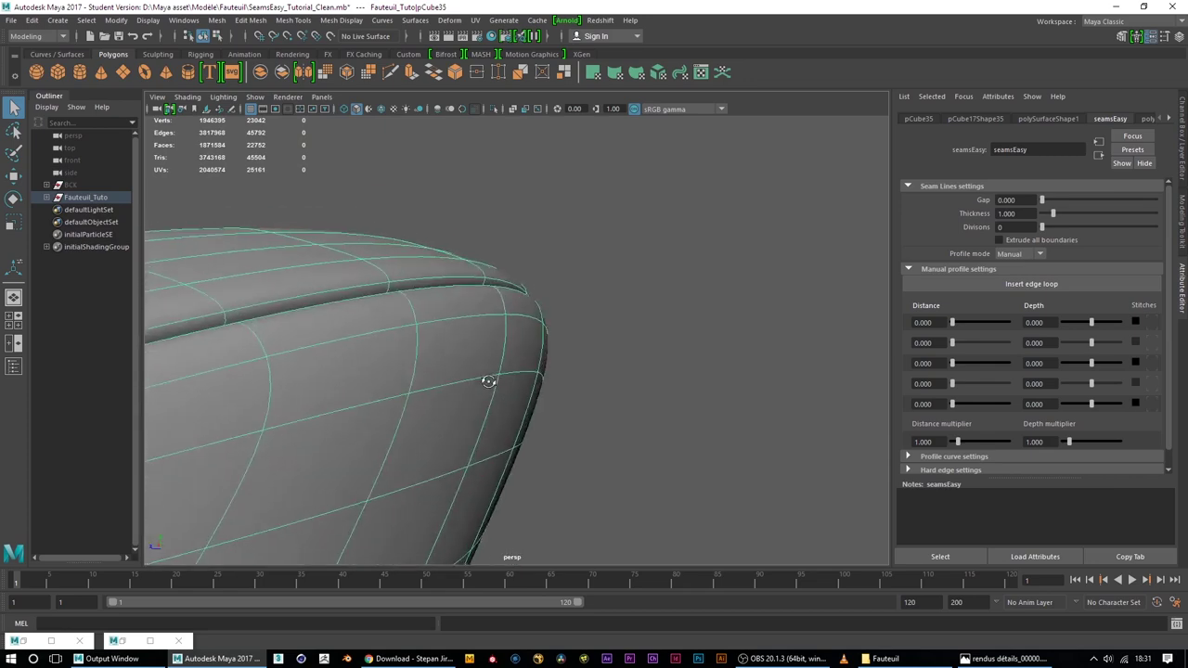
left_click_drag(488, 382, 464, 430, "alt")
scroll(623, 321, "up", 5)
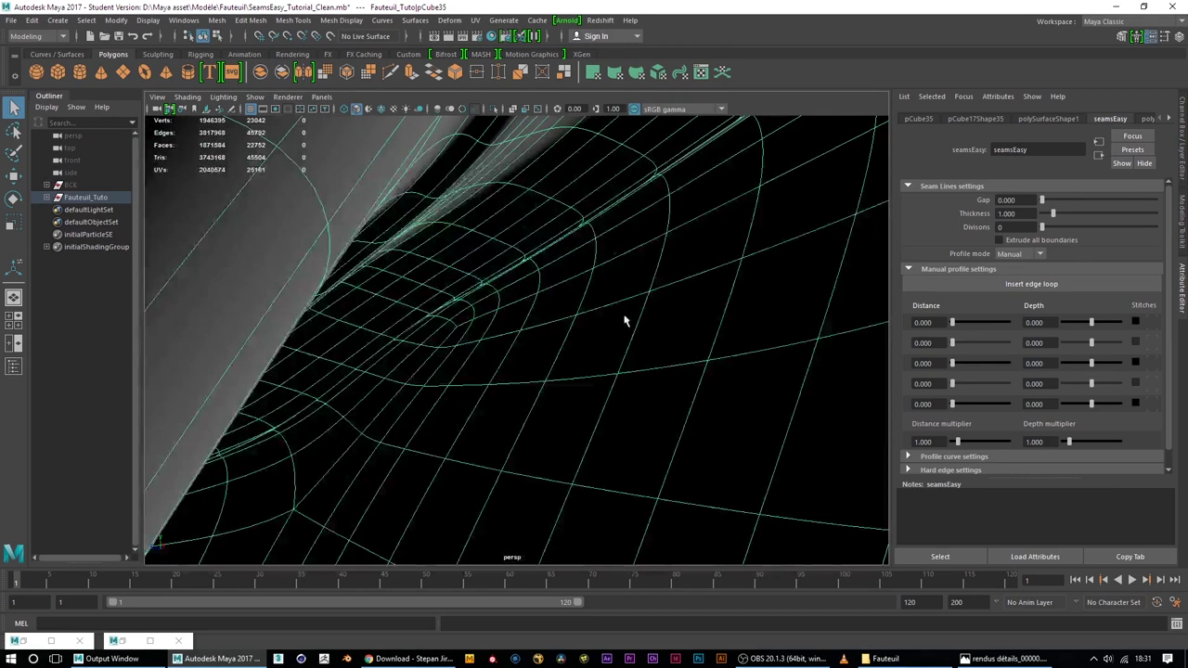
scroll(557, 344, "down", 10)
scroll(517, 371, "up", 2)
mouse_move(517, 371)
left_mouse_down("alt")
mouse_move(451, 372)
mouse_move(517, 424)
mouse_move(615, 403)
mouse_move(584, 425)
mouse_move(445, 467)
mouse_move(594, 377)
left_mouse_up("alt")
scroll(437, 372, "up", 4)
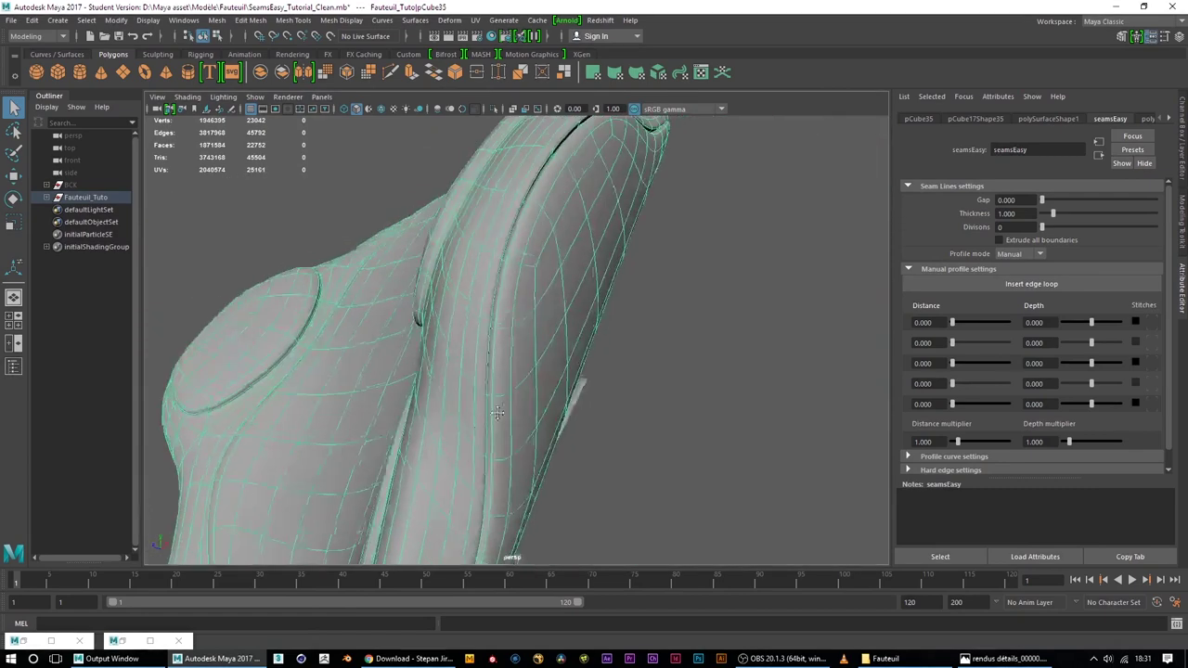
mouse_move(804, 246)
left_mouse_down("alt")
mouse_move(441, 376)
mouse_move(552, 344)
mouse_move(517, 390)
mouse_move(557, 386)
left_mouse_up("alt")
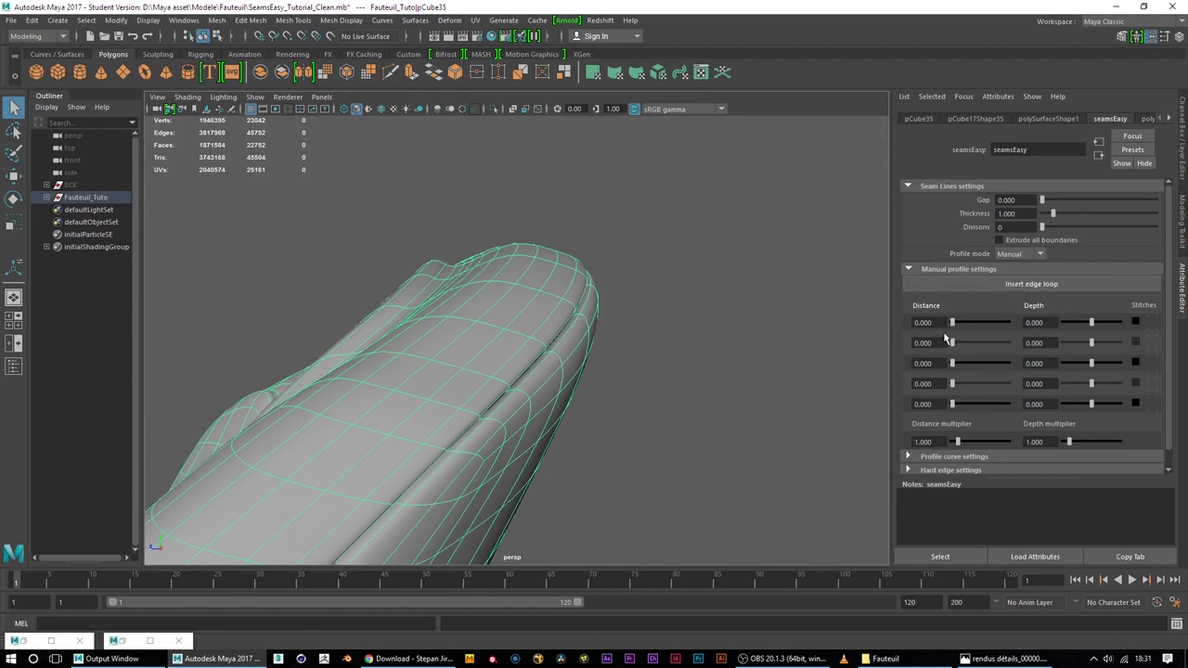
left_click(1135, 322)
scroll(582, 326, "up", 2)
scroll(596, 321, "up", 2)
mouse_move(627, 350)
left_mouse_down("alt")
mouse_move(660, 334)
mouse_move(609, 325)
mouse_move(650, 475)
left_mouse_up("alt")
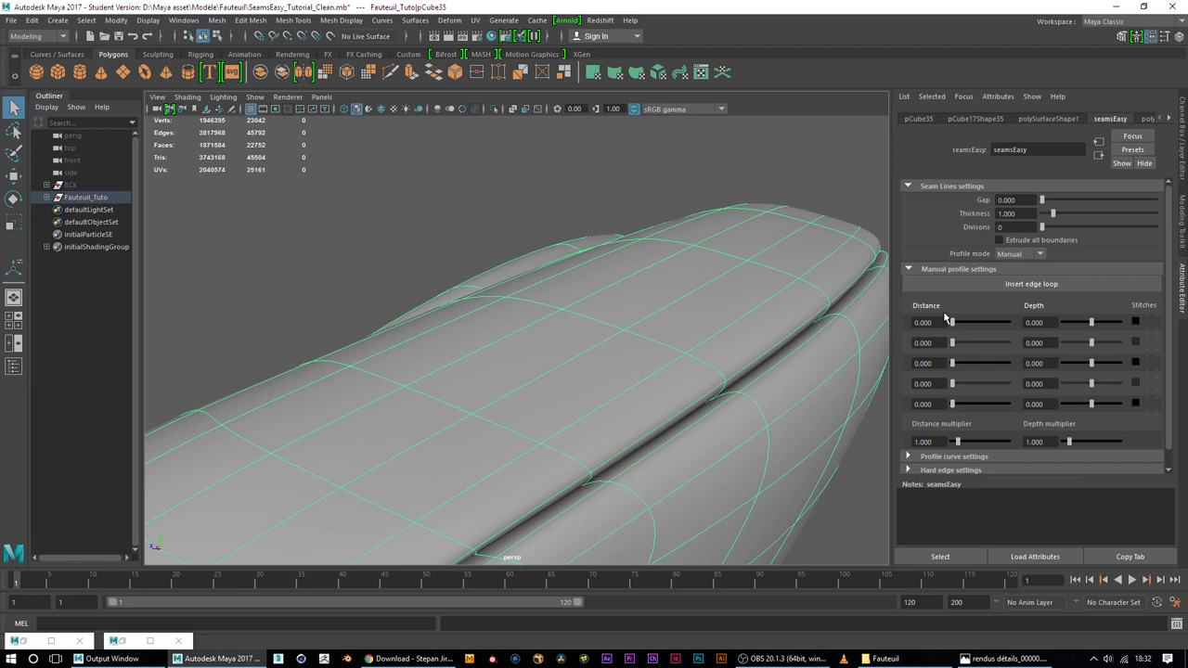
scroll(674, 347, "down", 5)
mouse_move(675, 448)
left_mouse_down("alt")
mouse_move(530, 244)
mouse_move(470, 300)
mouse_move(557, 326)
mouse_move(730, 305)
mouse_move(671, 337)
left_mouse_up("alt")
mouse_move(671, 336)
right_mouse_down("alt")
mouse_move(730, 340)
mouse_move(739, 309)
mouse_move(470, 347)
right_mouse_up("alt")
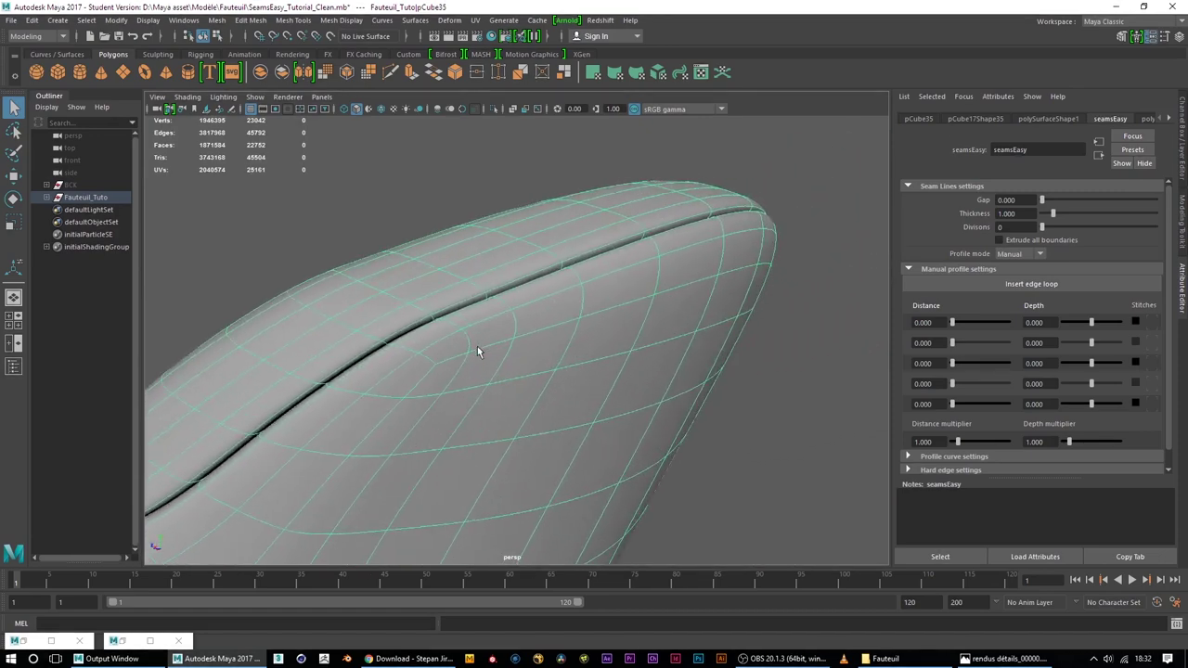
left_click_drag(470, 347, 532, 350, "alt")
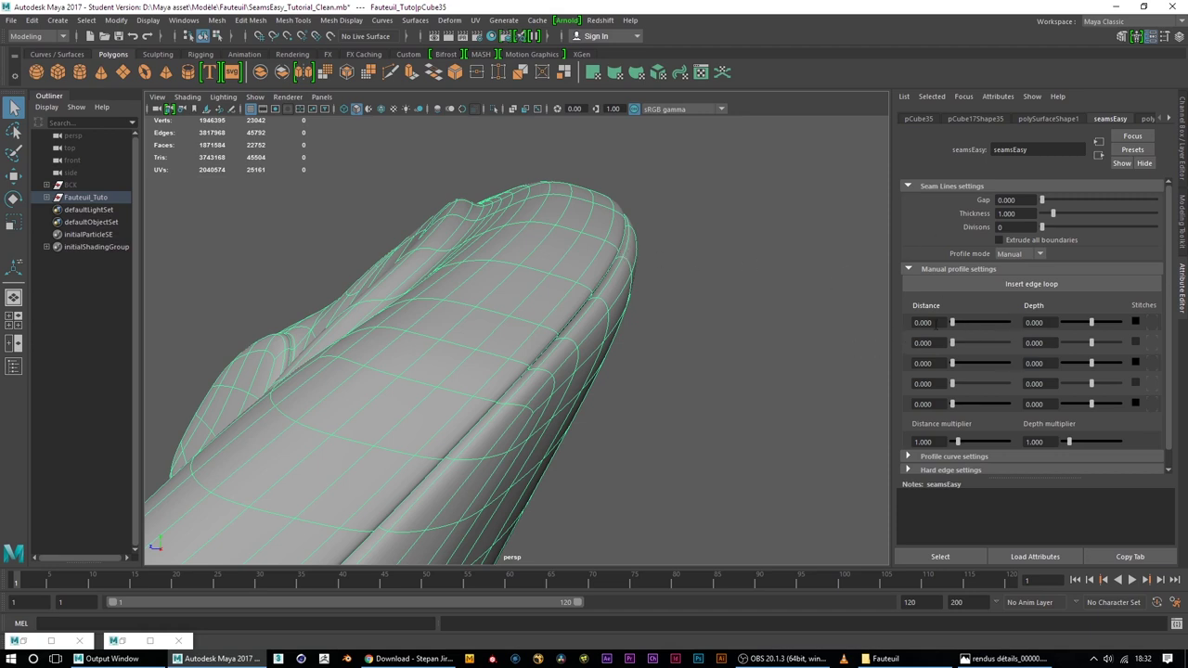
Set the second and third rows' distances to 0.100 and 0.150
double_click(939, 342)
type("0.1")
key("Return")
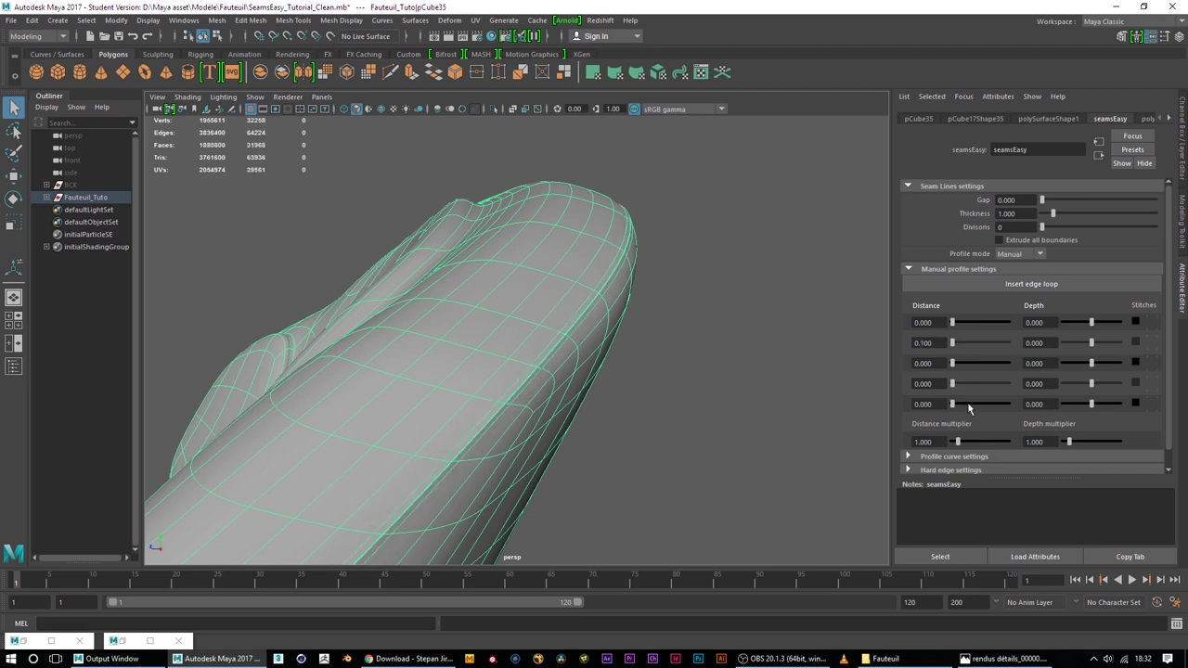
double_click(924, 363)
scroll(644, 284, "up", 3)
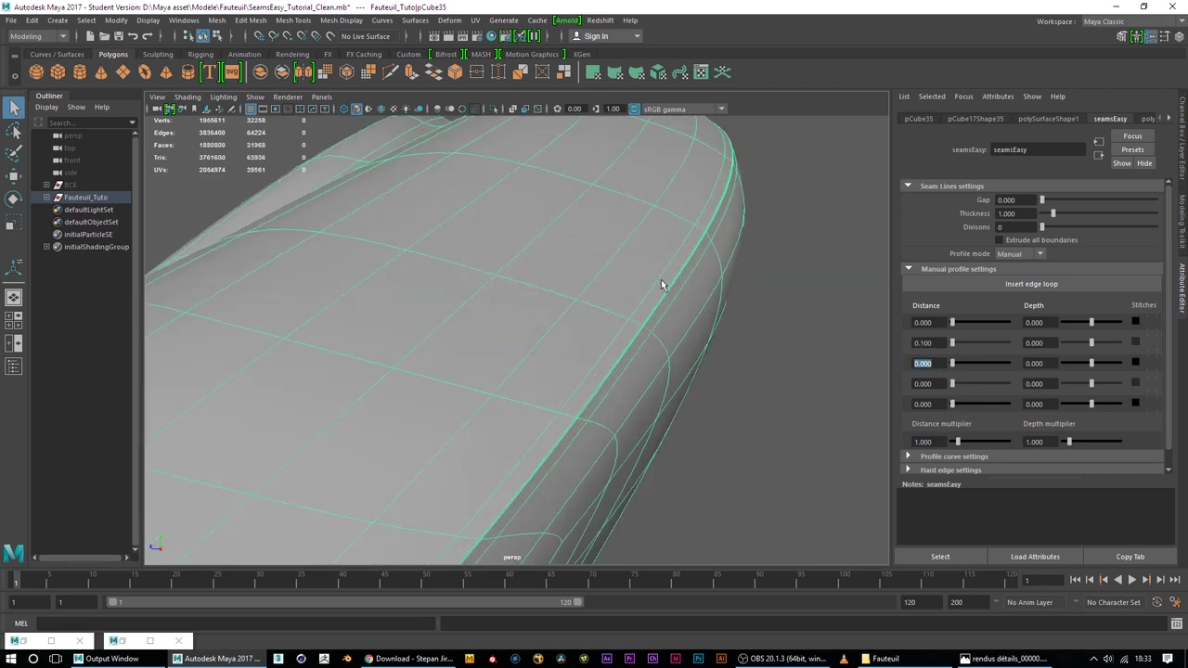
mouse_move(645, 284)
left_mouse_down("alt")
mouse_move(657, 313)
mouse_move(603, 352)
left_mouse_up("alt")
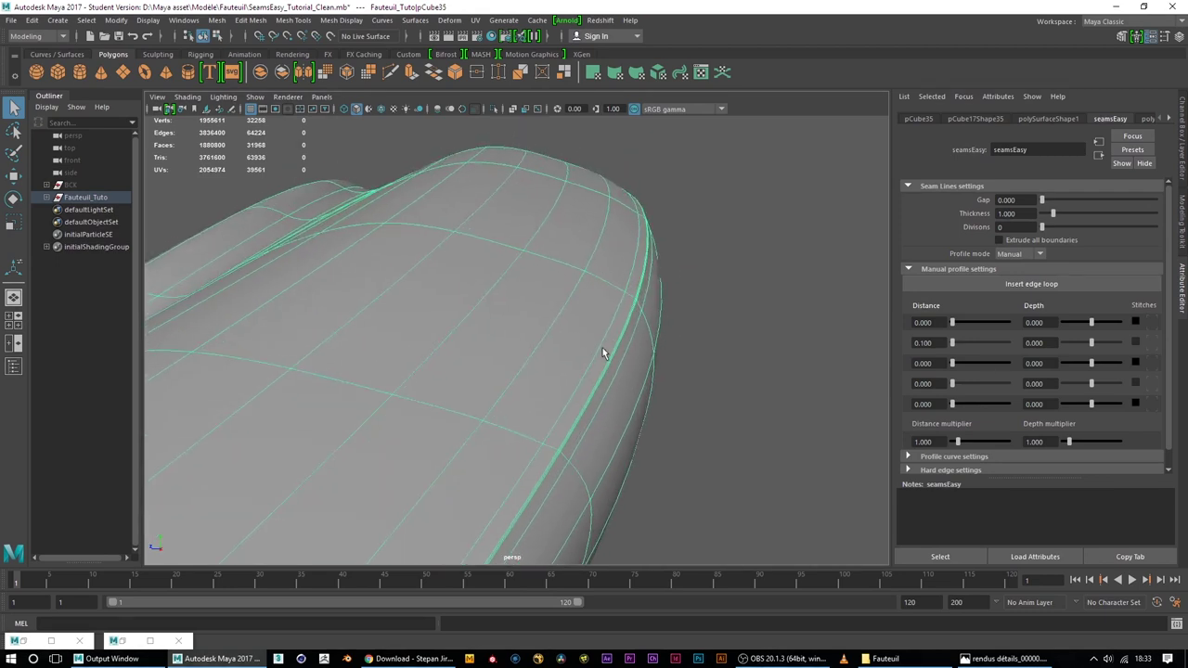
left_click_drag(951, 363, 955, 363)
type("15")
Set the fourth and fifth rows' distances to 0.200 and 0.300, then reselect the cushion to refresh
double_click(939, 385)
type("0.200")
double_click(923, 404)
type("0.3")
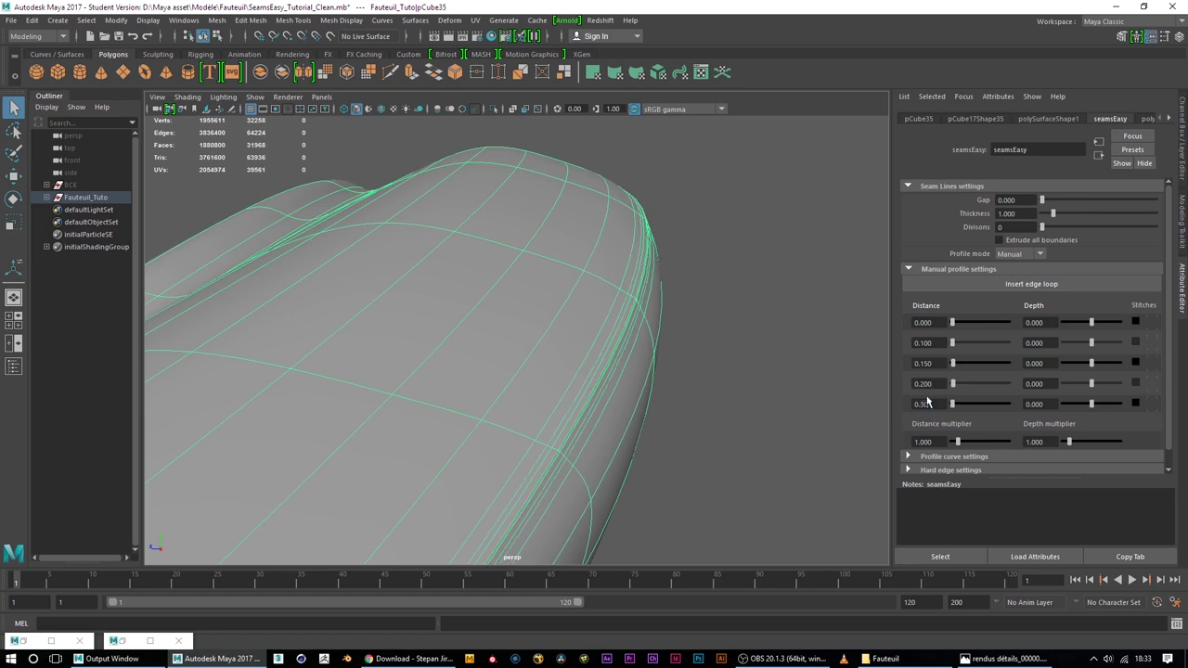
type("0")
key("Return")
mouse_move(665, 312)
left_mouse_down("alt")
mouse_move(639, 276)
mouse_move(675, 267)
mouse_move(666, 260)
mouse_move(600, 302)
mouse_move(610, 277)
mouse_move(639, 280)
mouse_move(640, 296)
left_mouse_up("alt")
mouse_move(666, 253)
left_mouse_down("alt")
mouse_move(682, 366)
mouse_move(610, 374)
mouse_move(684, 323)
left_mouse_up("alt")
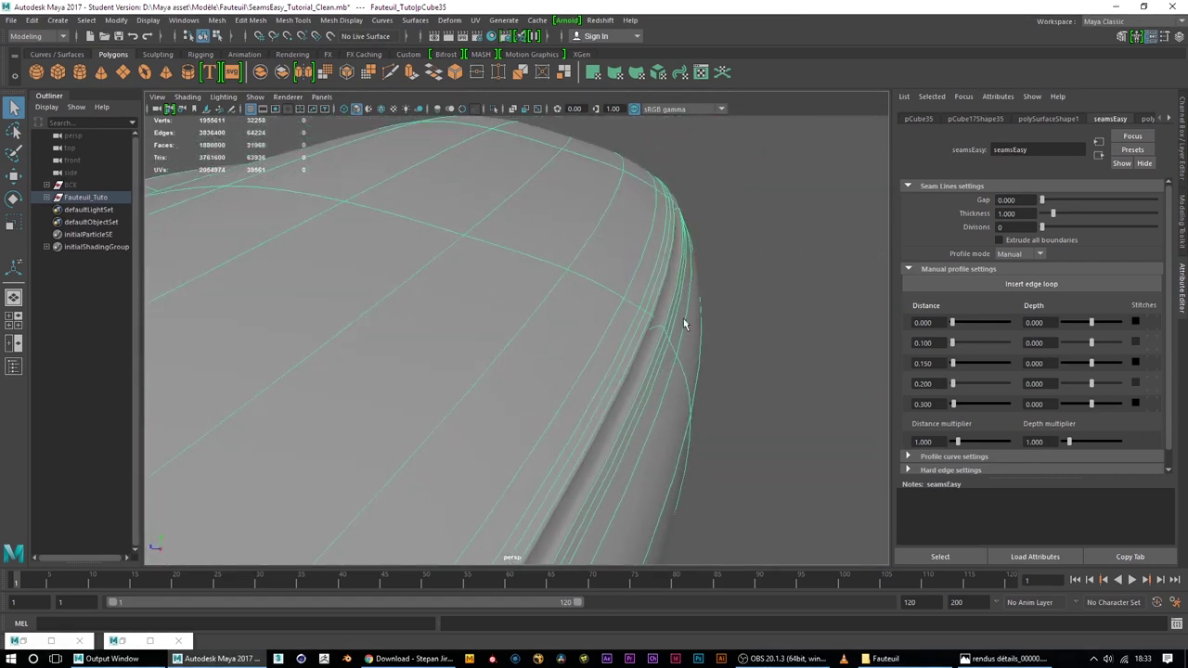
left_click(678, 182)
left_click(642, 282)
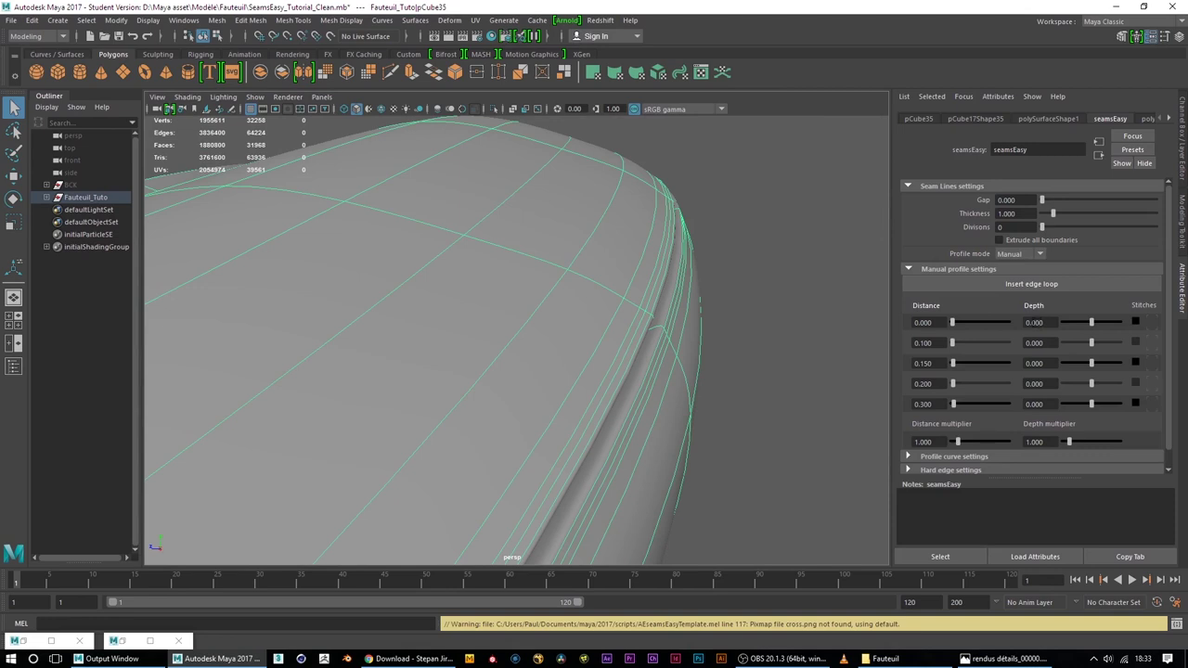
left_click_drag(1044, 323, 1037, 323)
Set the first two profile rows' depth to 0.011
type("11")
key("Return")
left_click_drag(1036, 343, 1063, 341)
type("11")
key("Return")
mouse_move(780, 264)
left_mouse_down("alt")
mouse_move(774, 247)
mouse_move(735, 238)
mouse_move(690, 247)
mouse_move(671, 216)
left_mouse_up("alt")
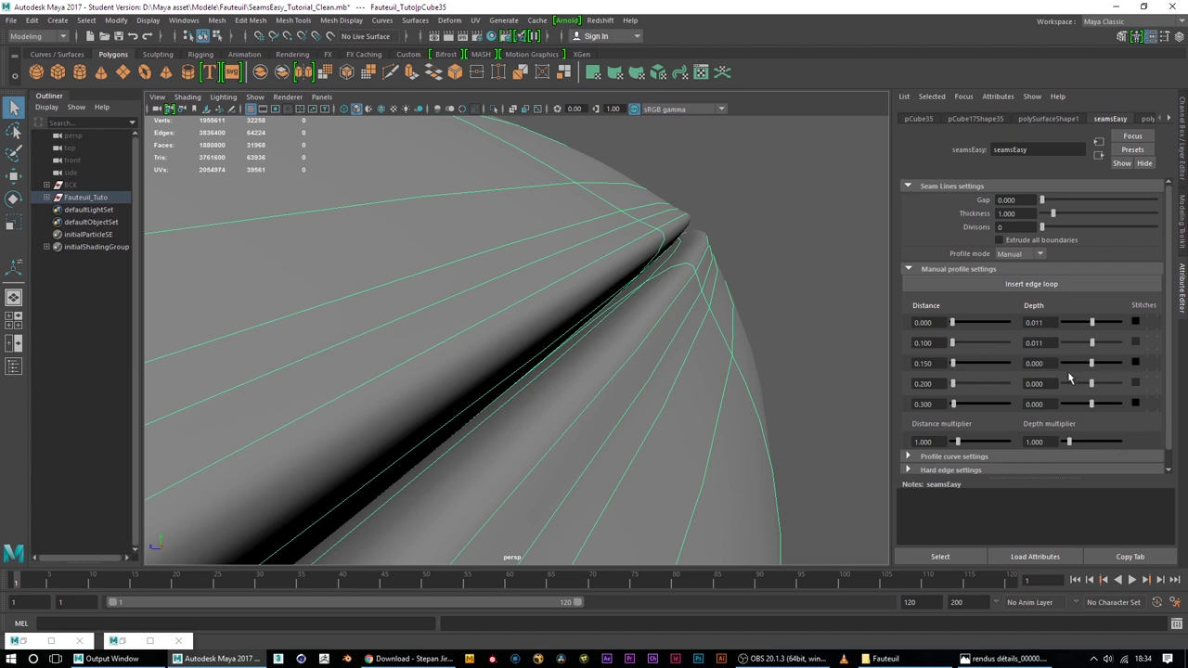
Set the third and fourth rows' depth to -0.011
type("-")
left_click_drag(1038, 363, 1057, 360)
type("11")
left_click(1027, 384)
type("-")
left_click_drag(1036, 383, 1046, 384)
type("11")
key("Return")
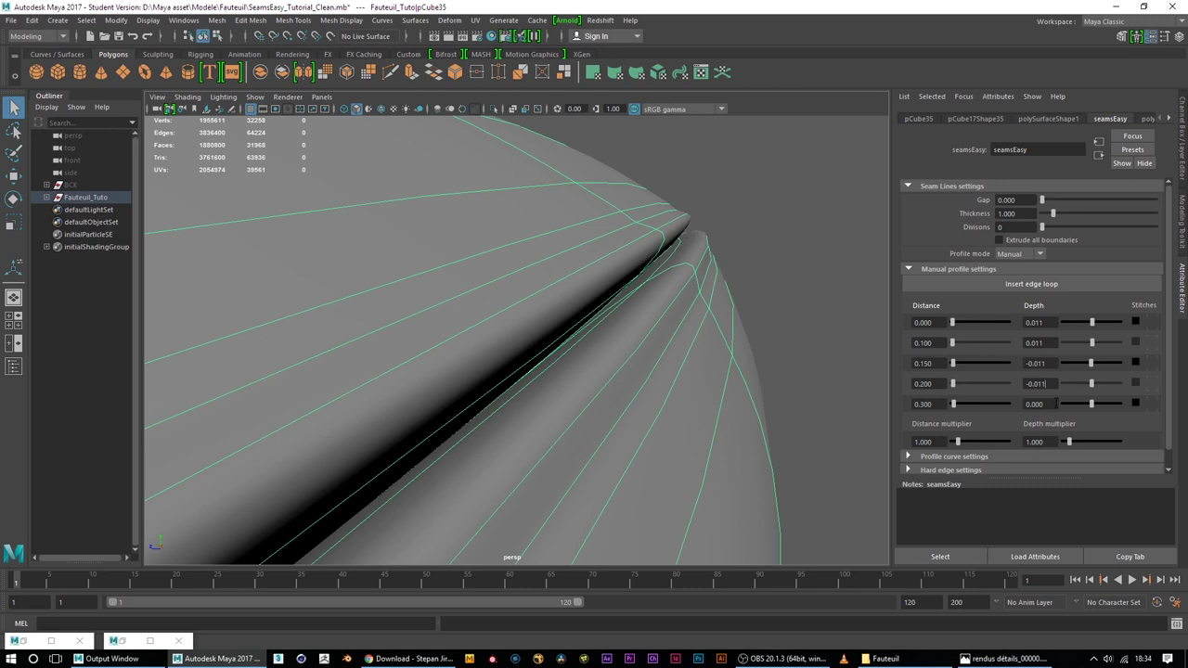
Give the 0.300 row a depth of 0.100 and inspect the deepened seam
double_click(1034, 404)
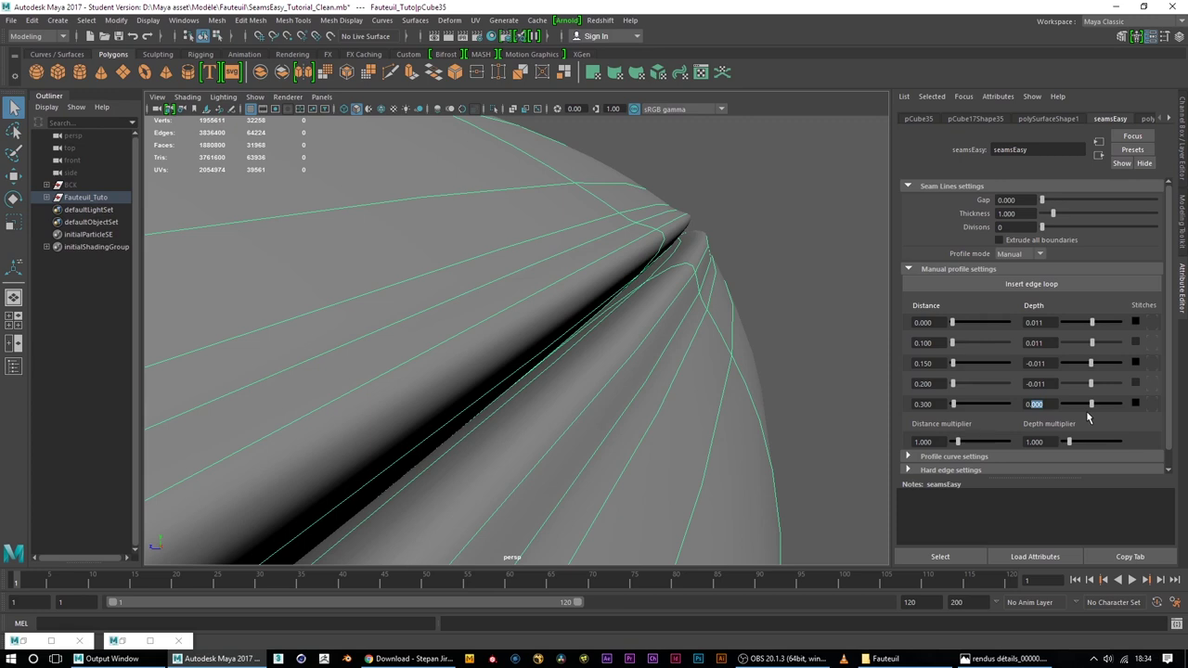
type("0.1")
key("Return")
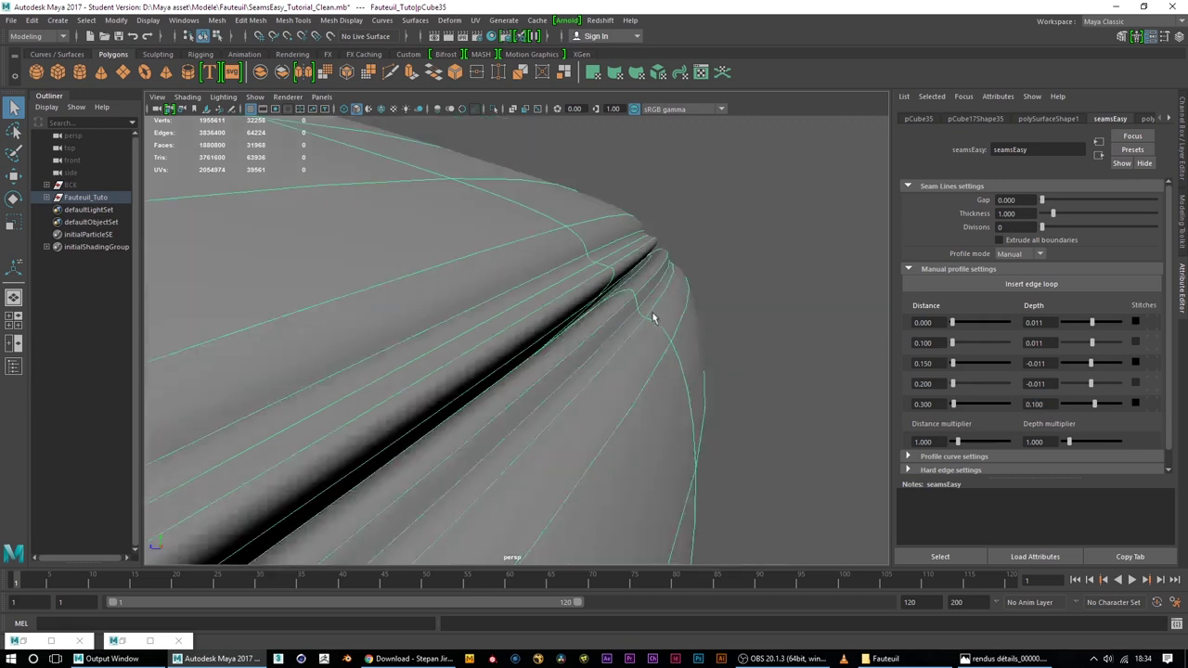
mouse_move(636, 345)
left_mouse_down("alt")
mouse_move(624, 278)
mouse_move(650, 291)
left_mouse_up("alt")
mouse_move(669, 239)
left_mouse_down("alt")
mouse_move(666, 257)
mouse_move(645, 266)
left_mouse_up("alt")
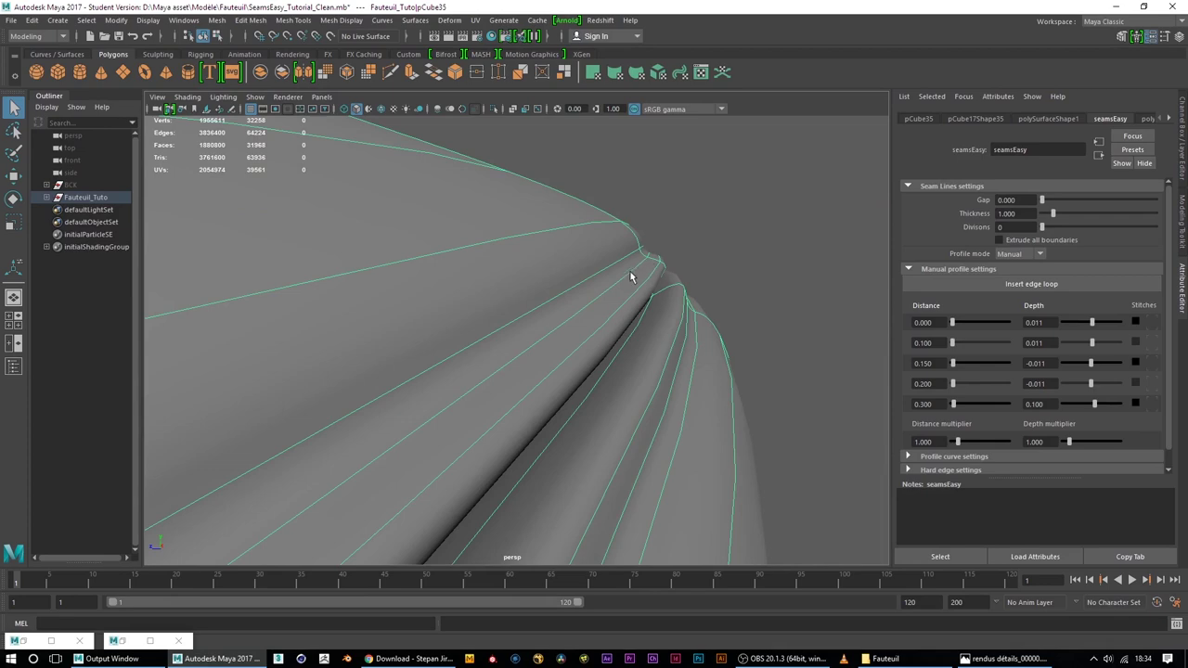
mouse_move(617, 271)
left_mouse_down("alt")
mouse_move(665, 311)
mouse_move(424, 371)
left_mouse_up("alt")
left_click(322, 344)
mouse_move(321, 350)
left_mouse_down("alt")
mouse_move(517, 350)
mouse_move(563, 310)
left_mouse_up("alt")
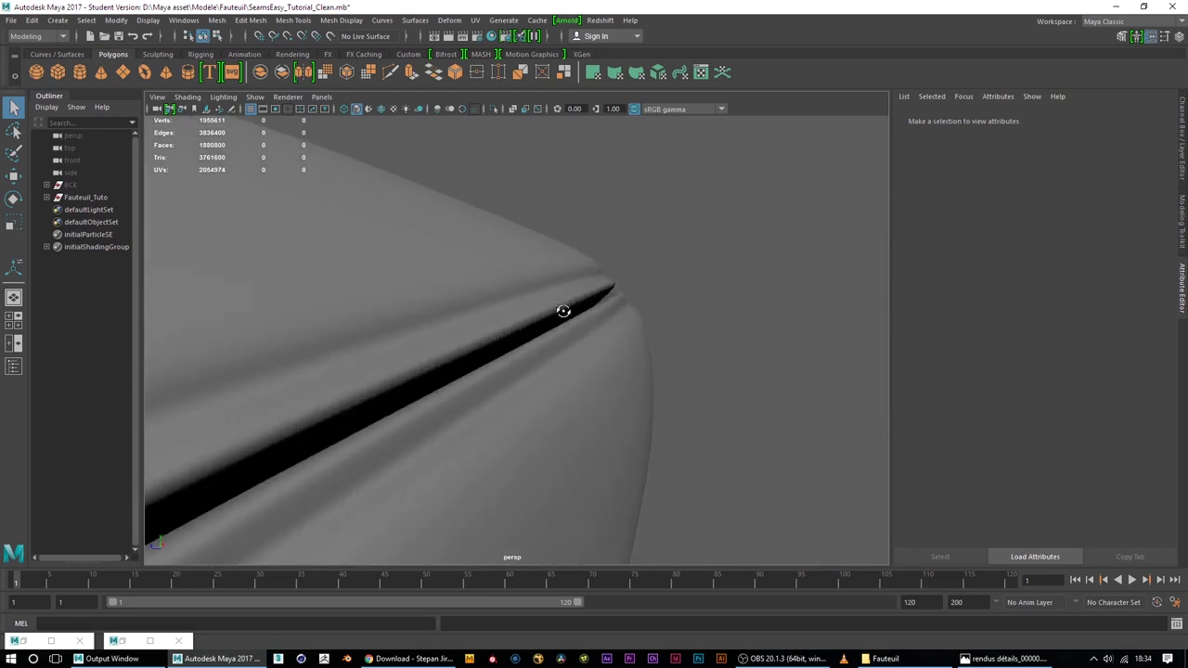
left_click(606, 286)
mouse_move(702, 336)
left_mouse_down("alt")
mouse_move(689, 299)
mouse_move(677, 307)
mouse_move(706, 308)
left_mouse_up("alt")
Raise the 0.300 row's depth to 0.150 and check the deeper groove
left_click_drag(1045, 404, 1036, 404)
type("50")
key("Return")
left_click_drag(726, 327, 375, 175, "alt")
left_click(339, 287)
mouse_move(339, 287)
left_mouse_down("alt")
mouse_move(417, 306)
mouse_move(618, 284)
mouse_move(653, 257)
mouse_move(505, 353)
mouse_move(650, 361)
left_mouse_up("alt")
middle_click_drag(650, 362, 493, 390, "alt")
mouse_move(493, 391)
left_mouse_down("alt")
mouse_move(467, 392)
mouse_move(506, 371)
left_mouse_up("alt")
left_click(509, 371)
left_click(1010, 227)
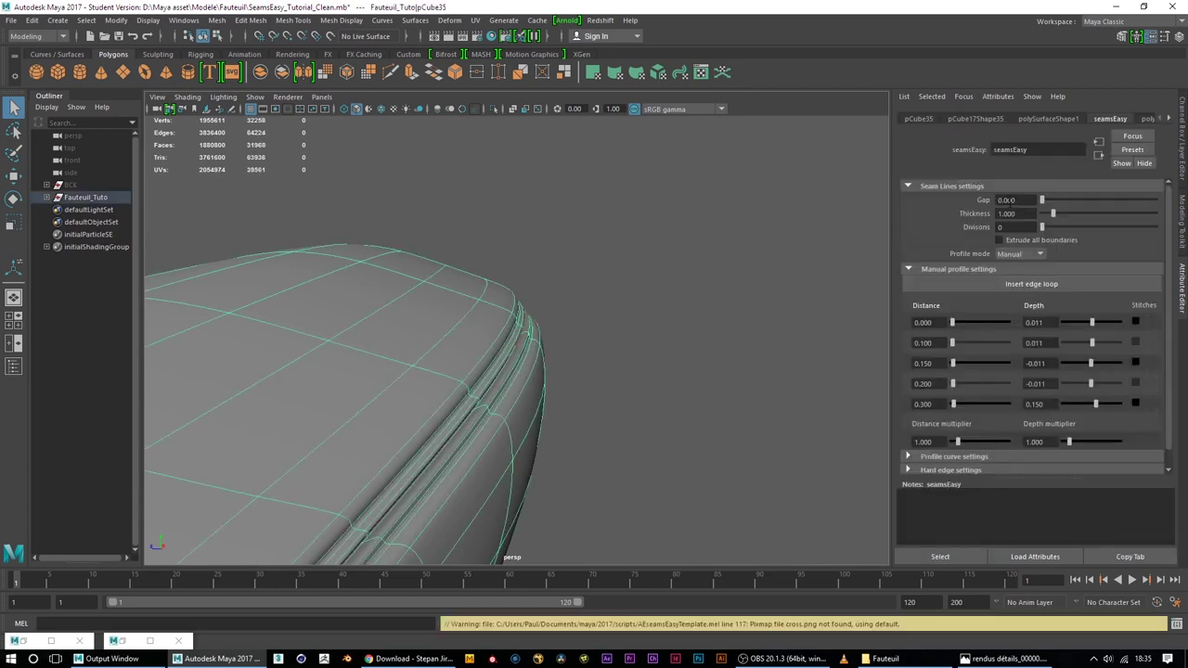
Set the cushion seam's Thickness to 0.400 after briefly trying 0
double_click(1002, 213)
type("0.5")
key("Return")
mouse_move(518, 325)
left_mouse_down("alt")
mouse_move(539, 366)
mouse_move(559, 371)
left_mouse_up("alt")
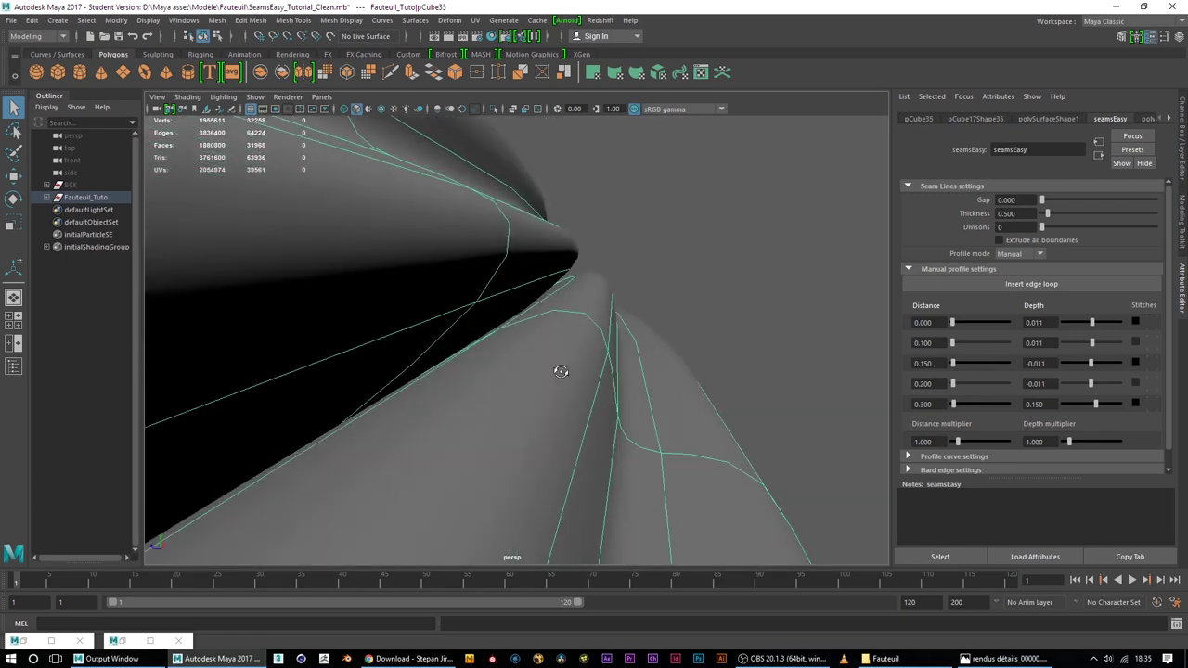
left_click(692, 245)
mouse_move(705, 291)
left_mouse_down("alt")
mouse_move(656, 326)
mouse_move(424, 344)
mouse_move(445, 332)
left_mouse_up("alt")
left_click(474, 301)
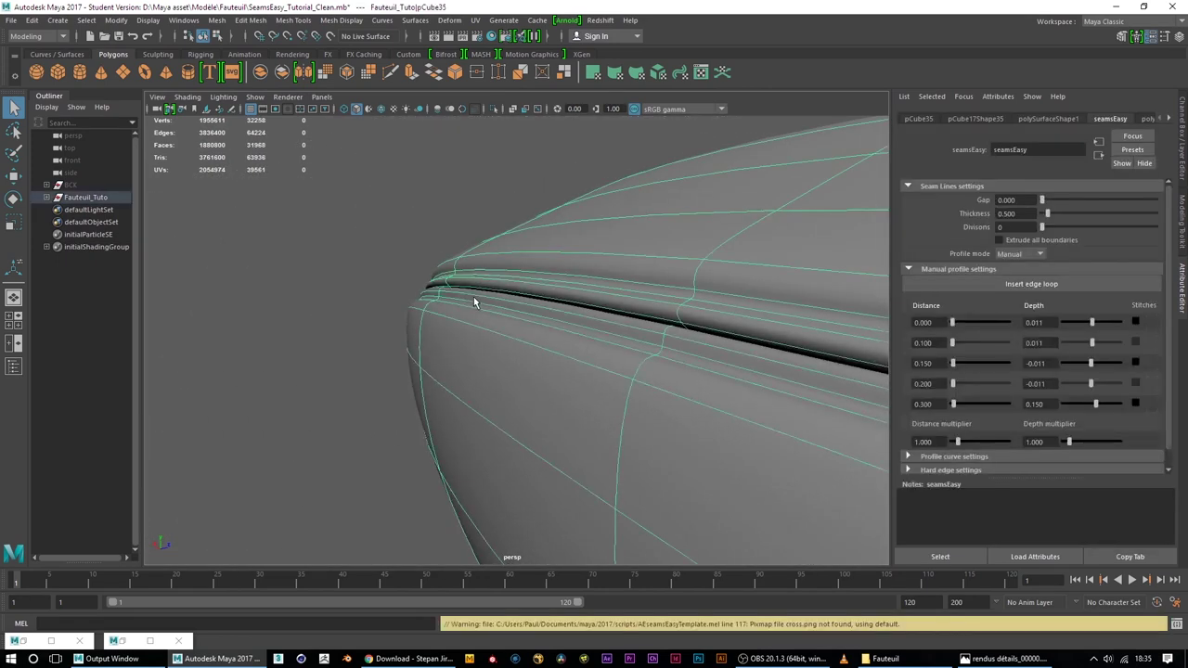
double_click(1007, 214)
type("0.4")
key("Return")
mouse_move(580, 312)
left_mouse_down("alt")
mouse_move(715, 313)
mouse_move(837, 294)
mouse_move(670, 303)
left_mouse_up("alt")
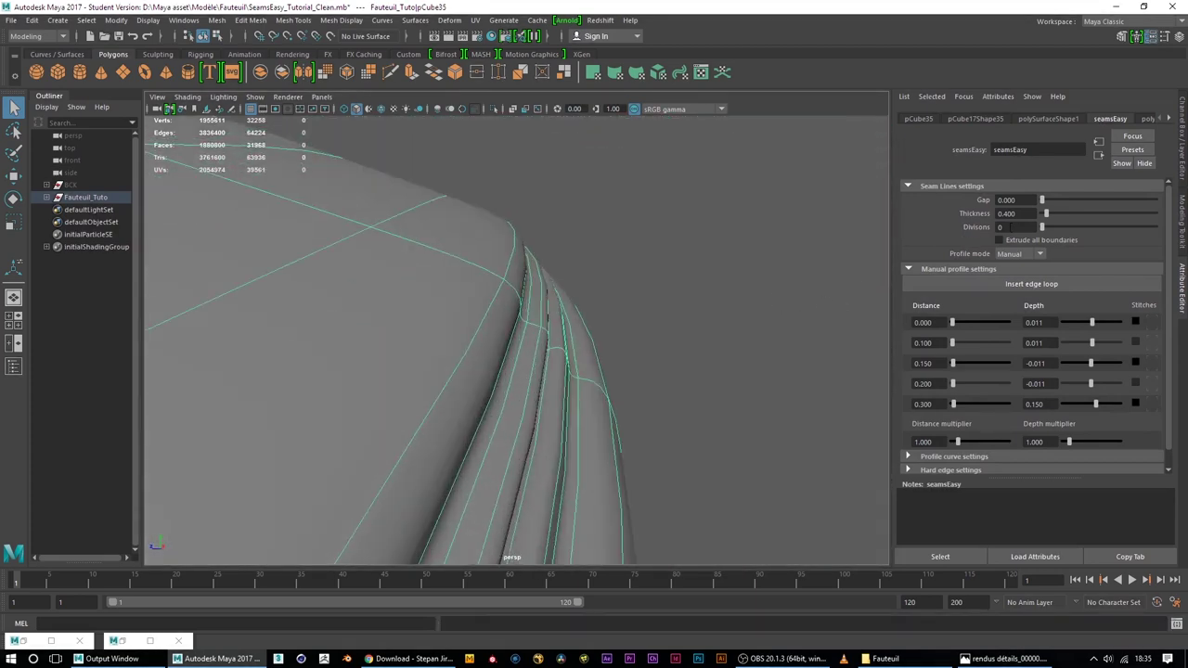
Give the seam 1 division and check the smoother groove up close
left_click(982, 229)
mouse_move(650, 228)
left_mouse_down("alt")
mouse_move(644, 260)
mouse_move(609, 281)
mouse_move(614, 271)
left_mouse_up("alt")
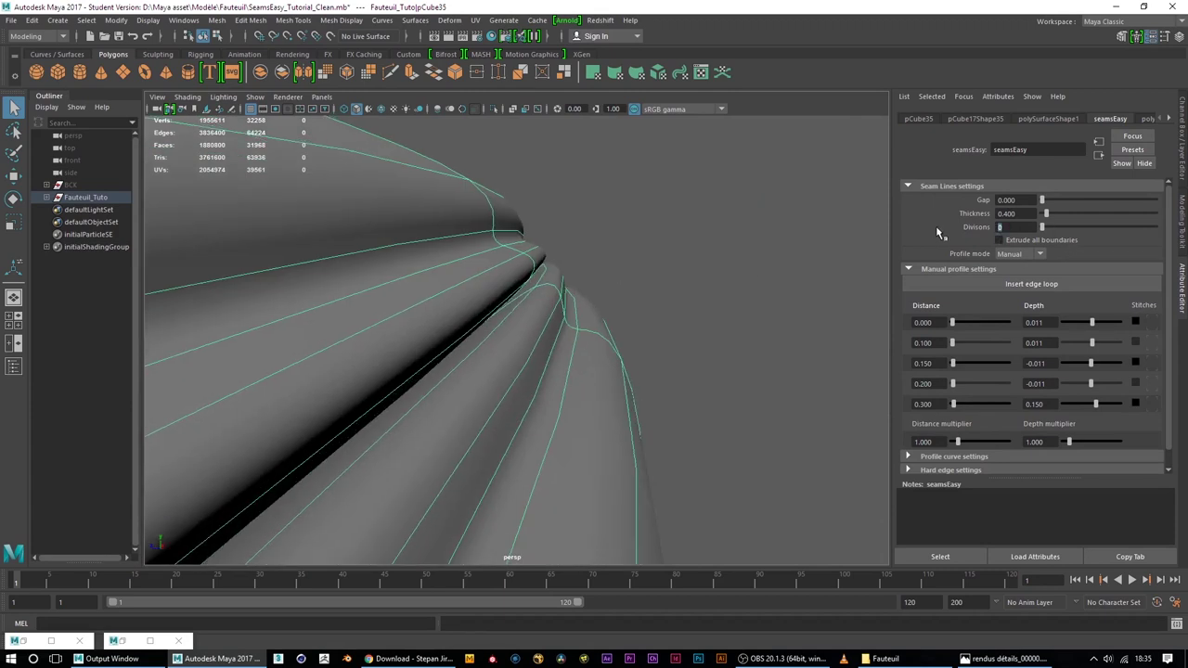
type("1")
key("Return")
mouse_move(703, 232)
right_mouse_down("alt")
mouse_move(497, 297)
mouse_move(358, 291)
right_mouse_up("alt")
left_click(267, 241)
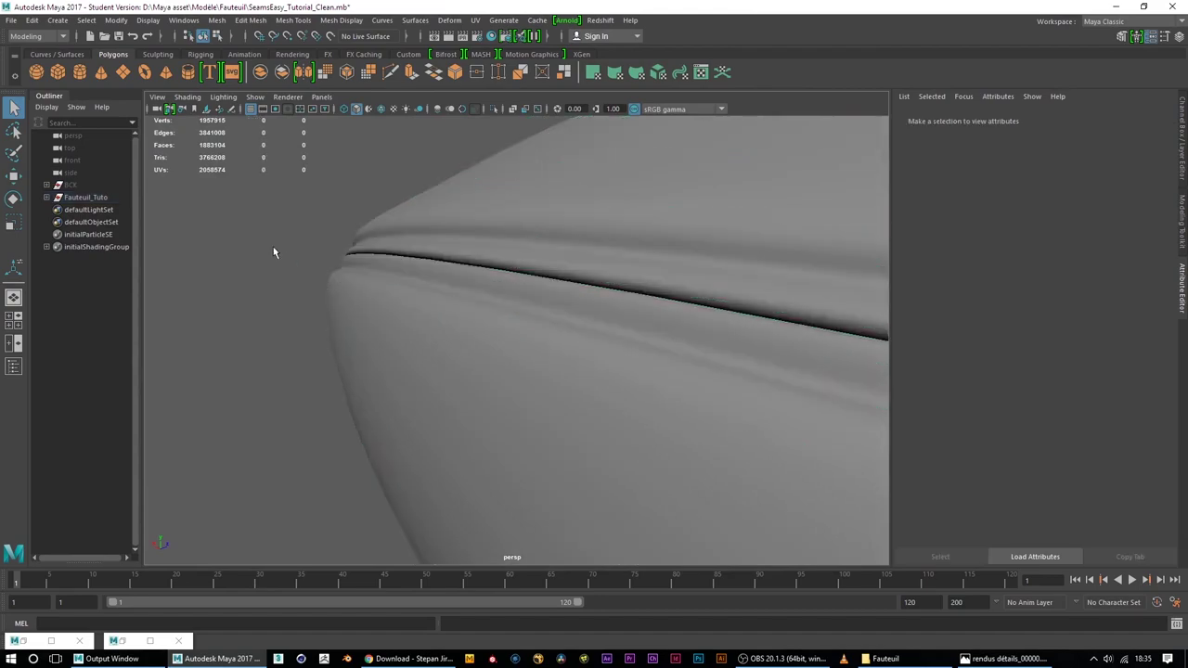
left_click_drag(267, 249, 424, 374, "alt")
left_click(445, 308)
mouse_move(445, 309)
left_mouse_down("alt")
mouse_move(388, 337)
mouse_move(464, 411)
mouse_move(398, 273)
mouse_move(715, 266)
left_mouse_up("alt")
middle_click_drag(717, 213, 588, 332, "alt")
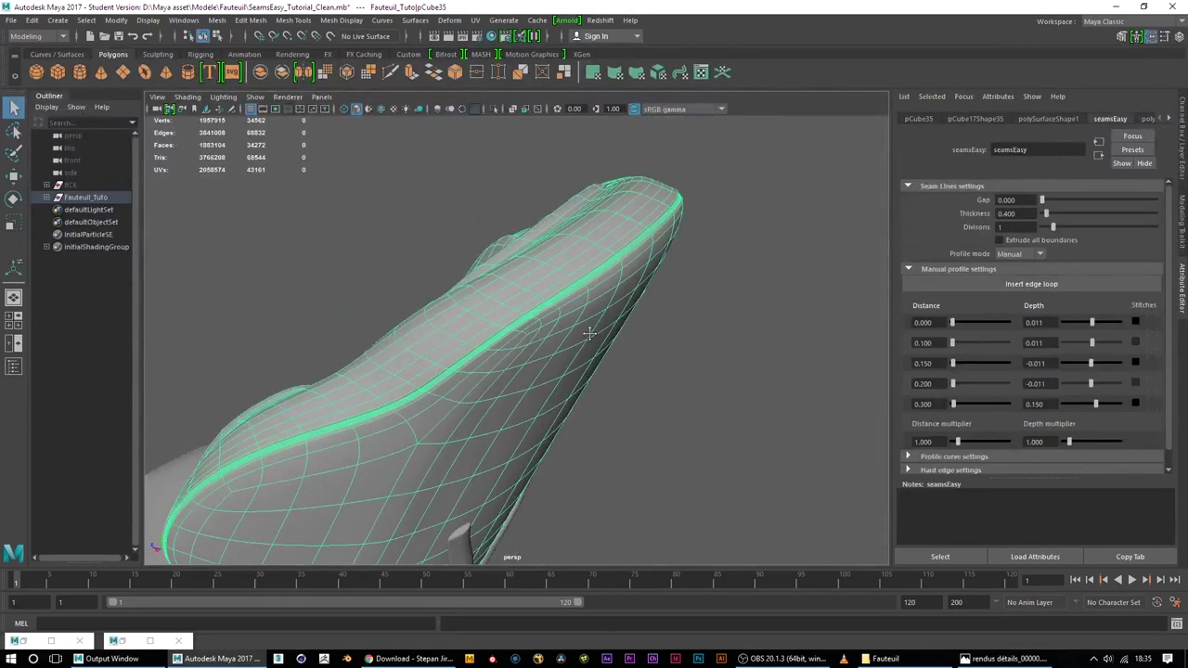
left_click(729, 312)
mouse_move(729, 312)
left_mouse_down("alt")
mouse_move(641, 358)
mouse_move(698, 334)
mouse_move(710, 296)
mouse_move(702, 313)
mouse_move(610, 321)
left_mouse_up("alt")
right_click_drag(610, 322, 708, 284, "alt")
middle_click_drag(708, 284, 474, 431, "alt")
mouse_move(474, 431)
left_mouse_down("alt")
mouse_move(583, 338)
mouse_move(644, 264)
mouse_move(560, 362)
mouse_move(528, 332)
mouse_move(523, 305)
left_mouse_up("alt")
middle_click_drag(523, 305, 507, 287, "alt")
left_click_drag(507, 286, 530, 321, "alt")
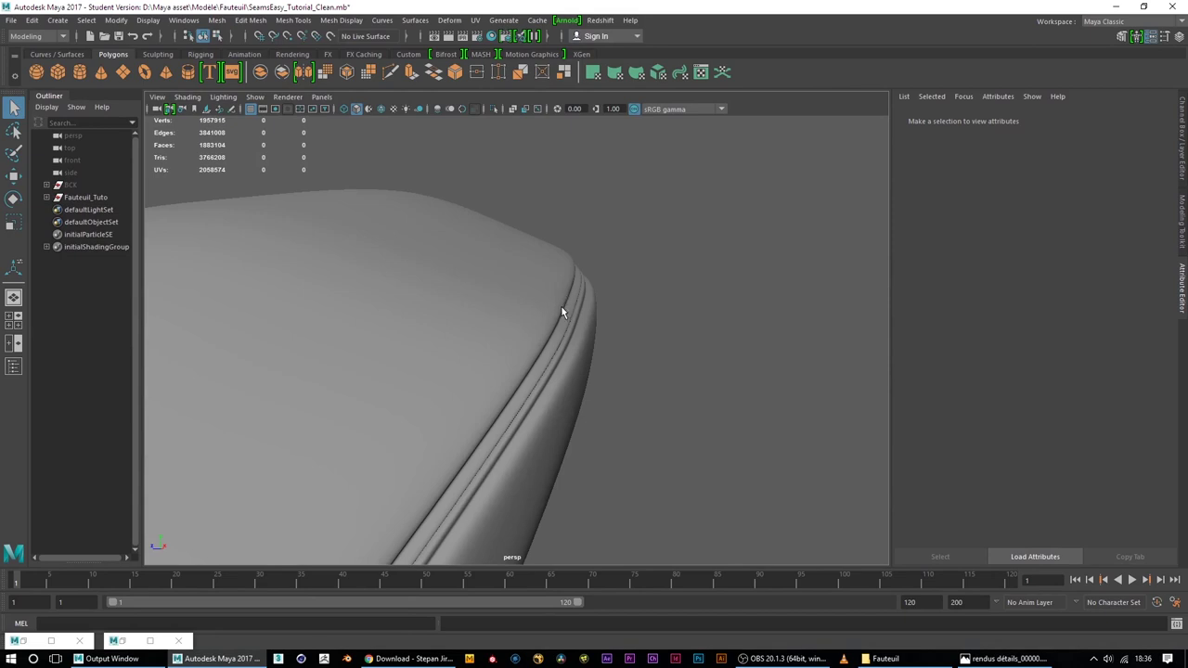
mouse_move(533, 455)
left_mouse_down("alt")
mouse_move(512, 385)
mouse_move(520, 334)
left_mouse_up("alt")
left_click(519, 334)
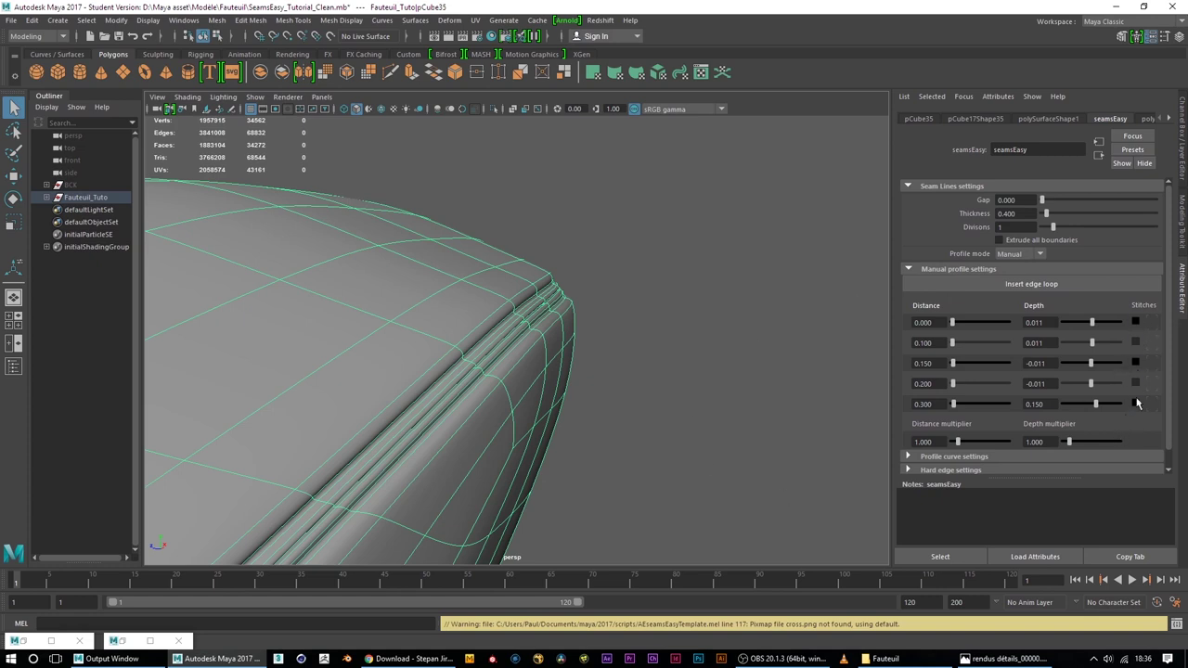
left_click_drag(587, 378, 521, 325, "alt")
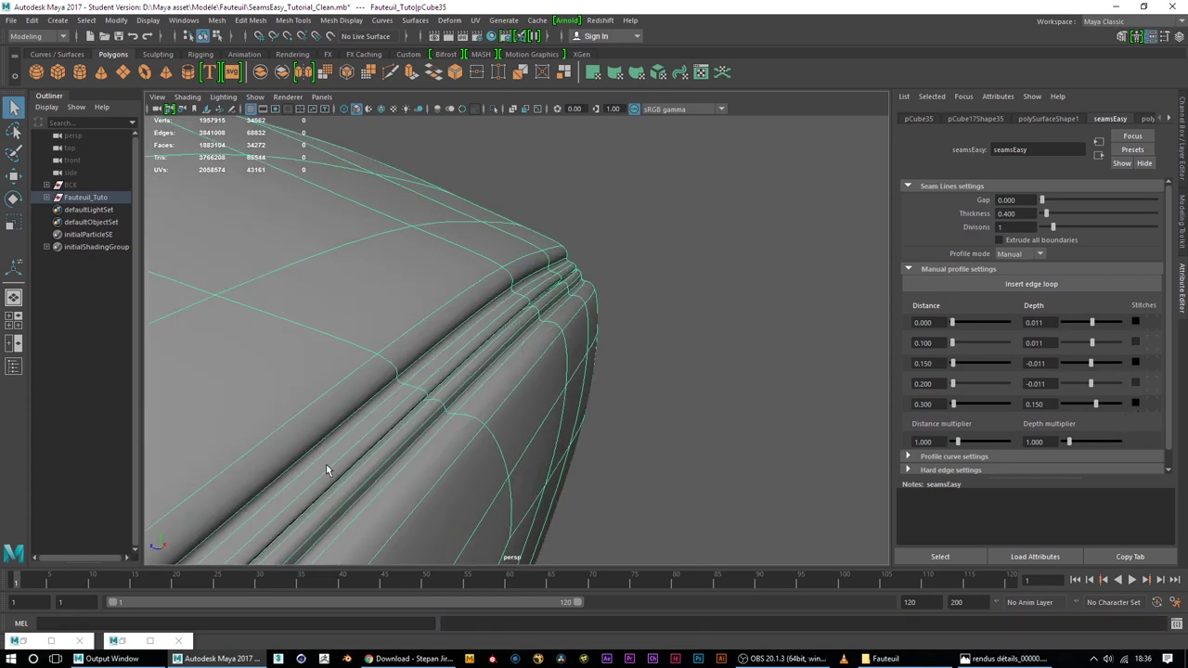
left_click_drag(428, 393, 460, 334, "alt")
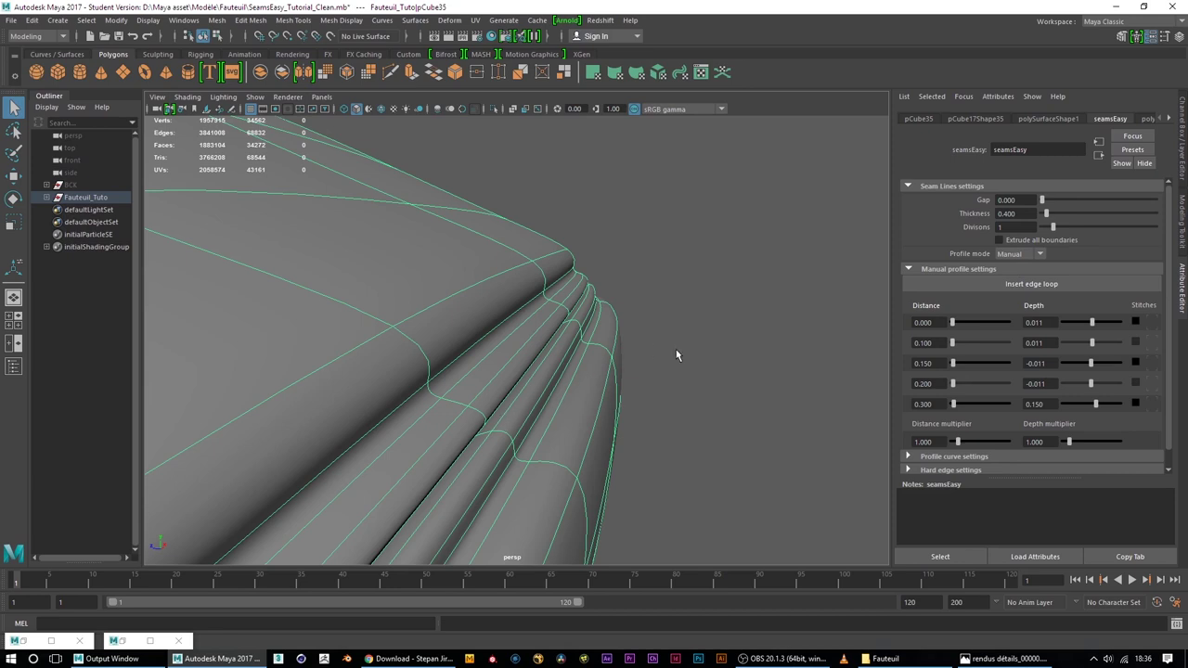
Enable stitches on the 0.150 seam row and show the stitchEasy1 settings
left_click(1136, 362)
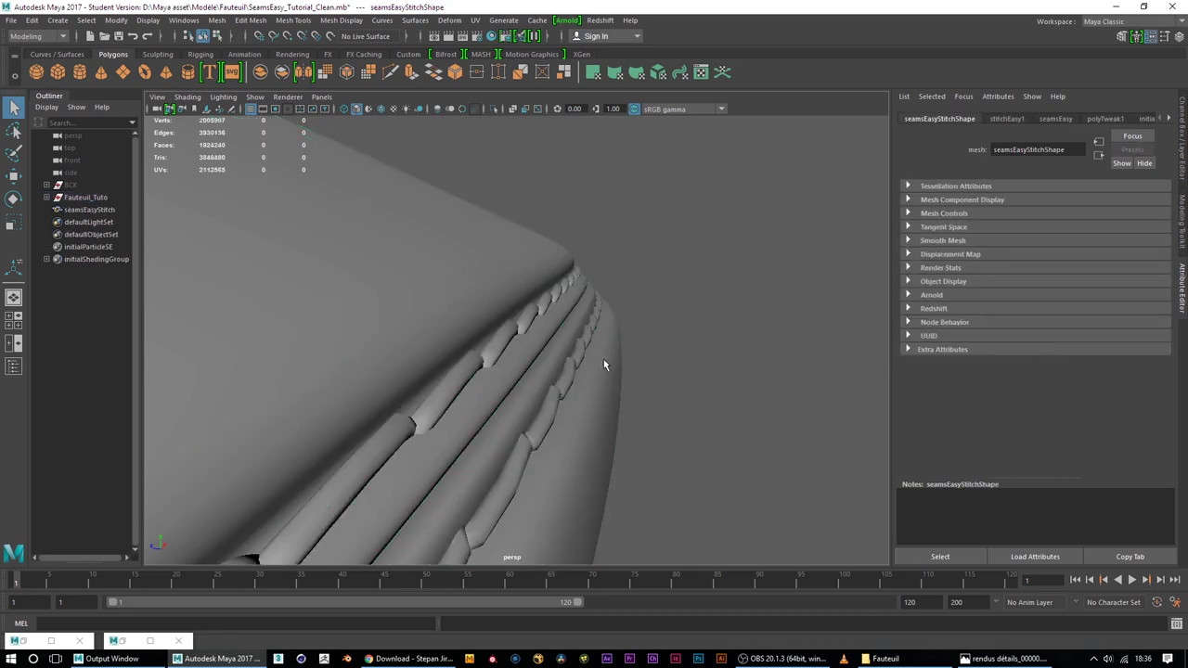
mouse_move(684, 345)
left_mouse_down("alt")
mouse_move(662, 374)
mouse_move(669, 392)
mouse_move(708, 380)
mouse_move(657, 370)
mouse_move(706, 371)
left_mouse_up("alt")
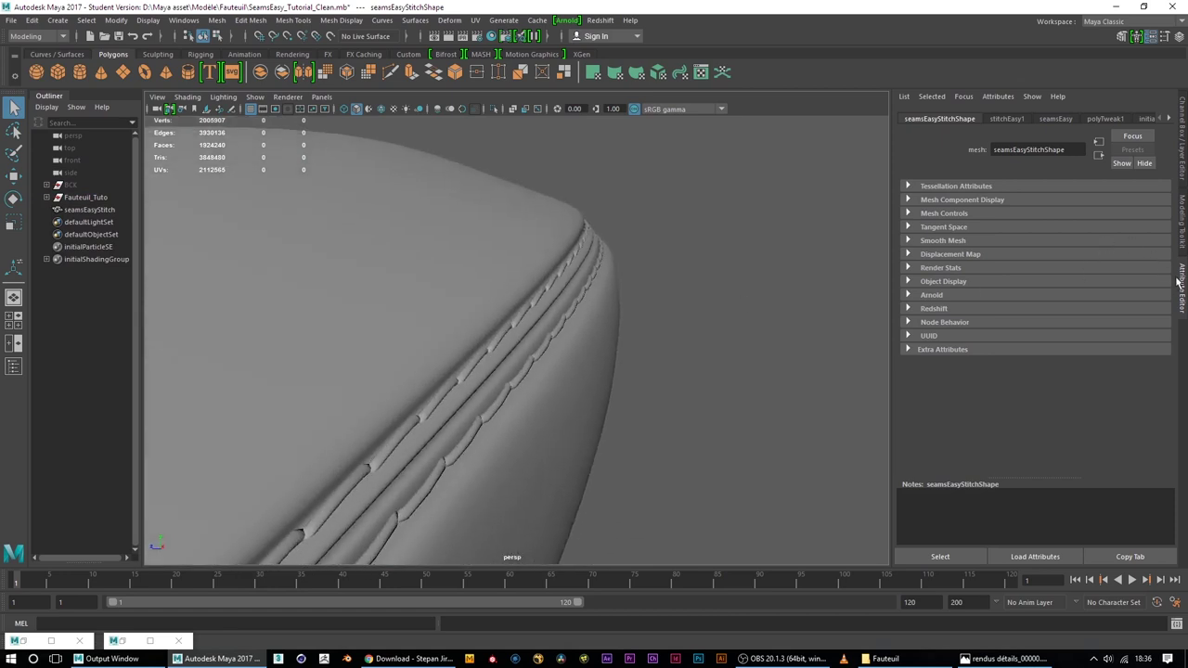
left_click(1058, 119)
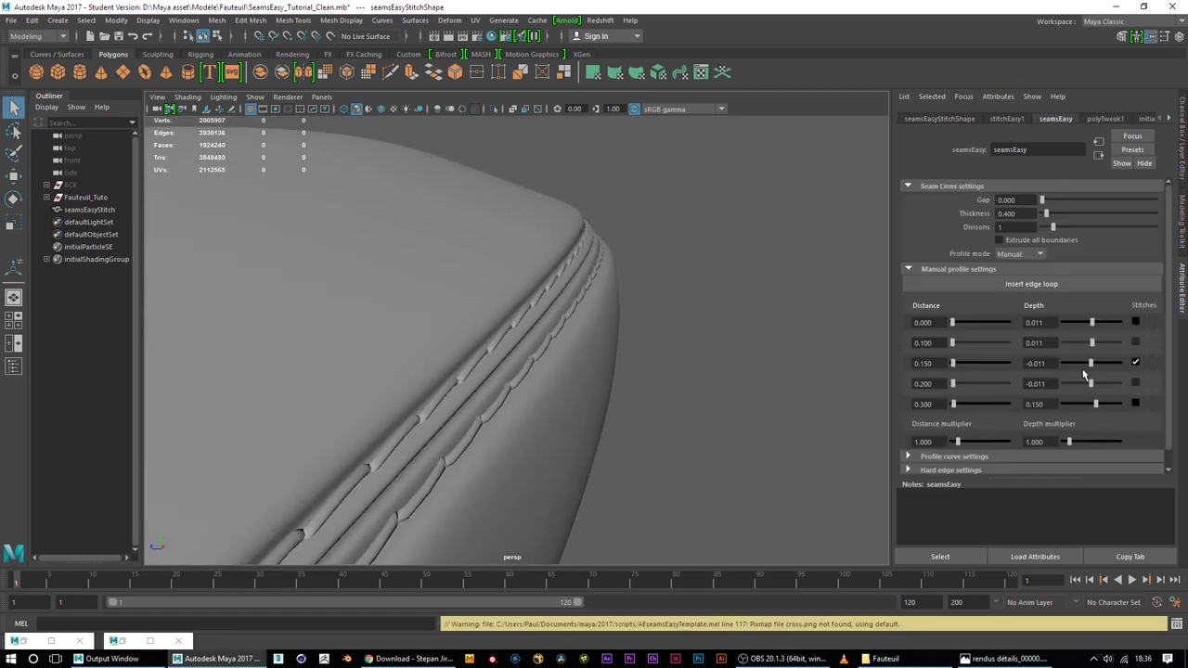
mouse_move(633, 343)
left_mouse_down("alt")
mouse_move(581, 286)
mouse_move(556, 319)
mouse_move(328, 363)
mouse_move(592, 325)
mouse_move(544, 382)
mouse_move(536, 336)
mouse_move(564, 325)
mouse_move(530, 318)
mouse_move(439, 370)
left_mouse_up("alt")
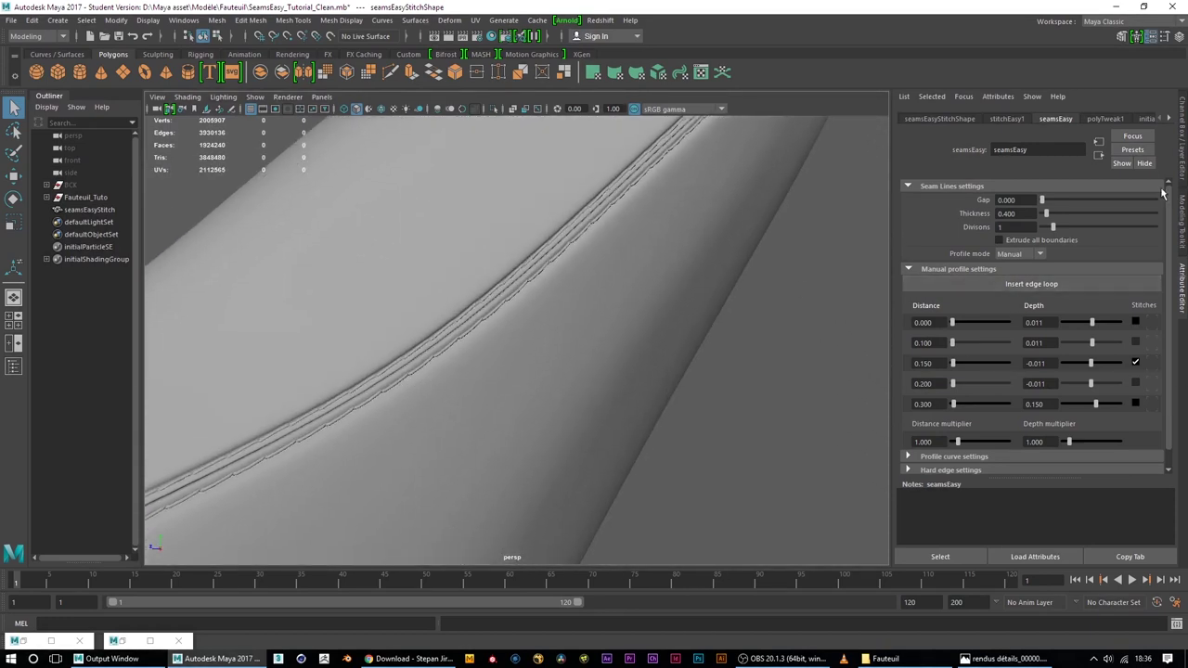
left_click(1008, 119)
mouse_move(690, 267)
left_mouse_down("alt")
mouse_move(557, 398)
mouse_move(644, 316)
mouse_move(577, 365)
left_mouse_up("alt")
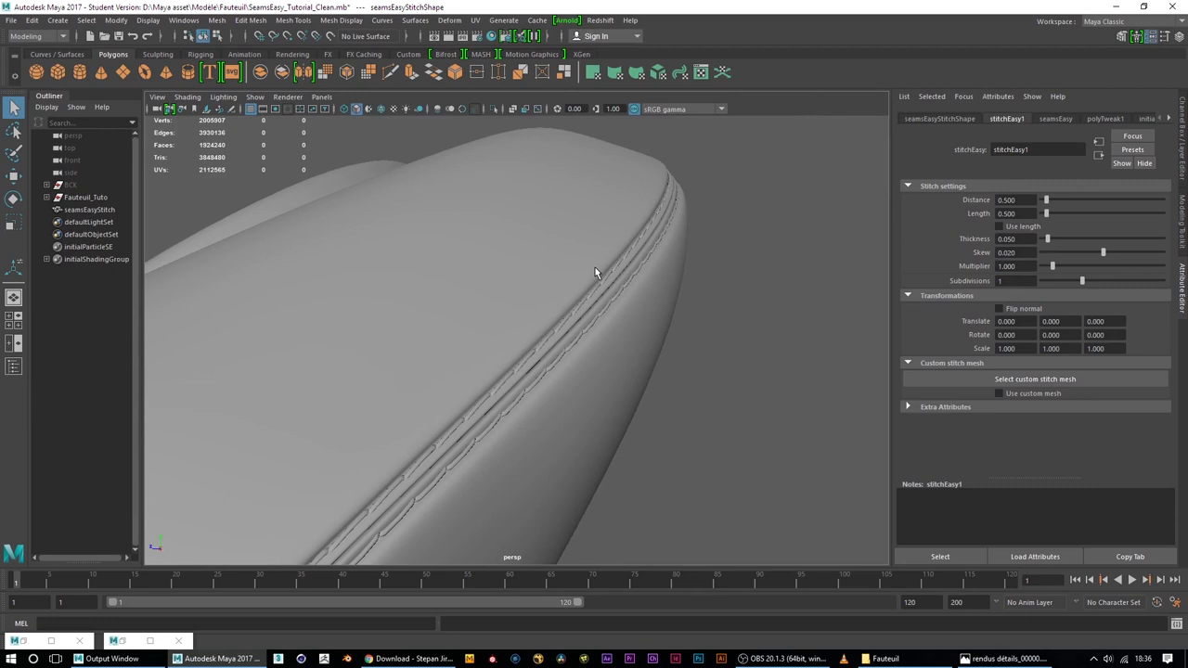
Set the stitch Distance to 0.400 after undoing a trial spacing change
mouse_move(670, 276)
left_mouse_down("alt")
mouse_move(653, 254)
mouse_move(612, 249)
mouse_move(528, 310)
left_mouse_up("alt")
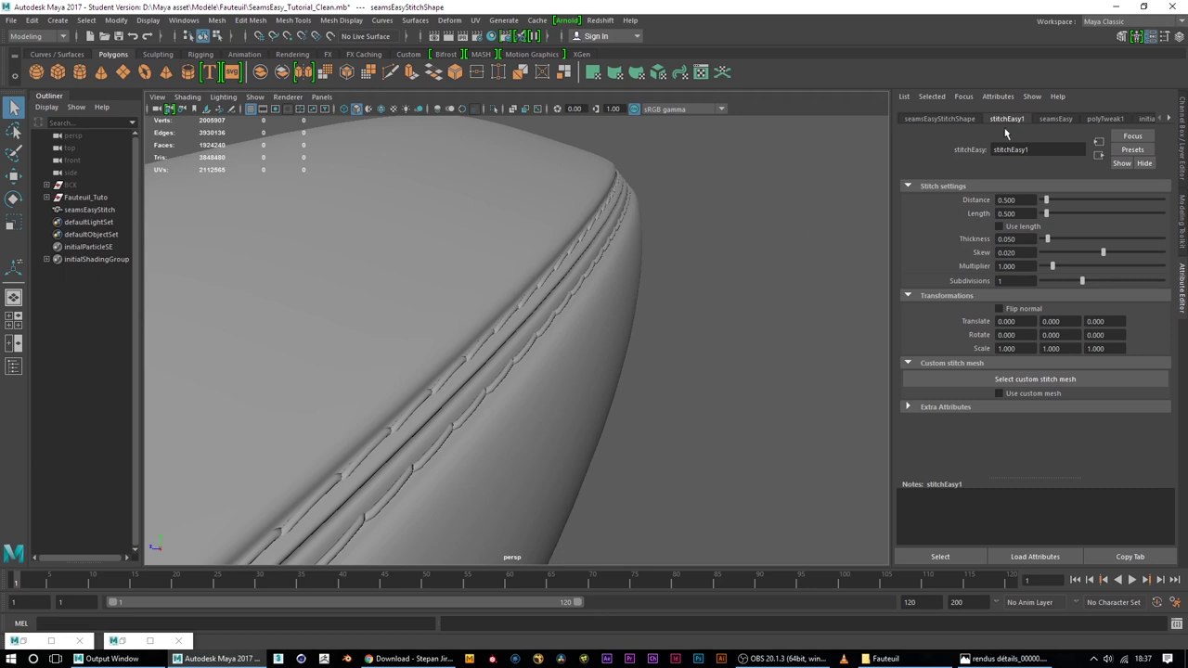
left_click_drag(582, 342, 602, 311, "alt")
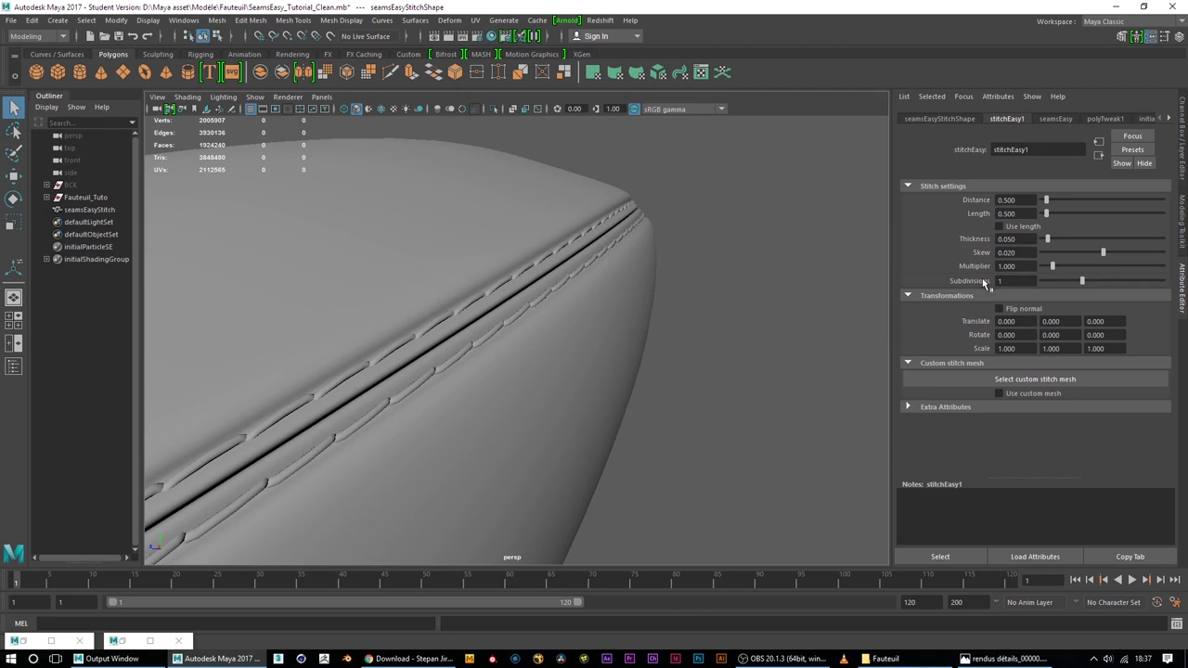
mouse_move(1046, 201)
left_mouse_down()
mouse_move(1065, 201)
mouse_move(1053, 210)
left_mouse_up()
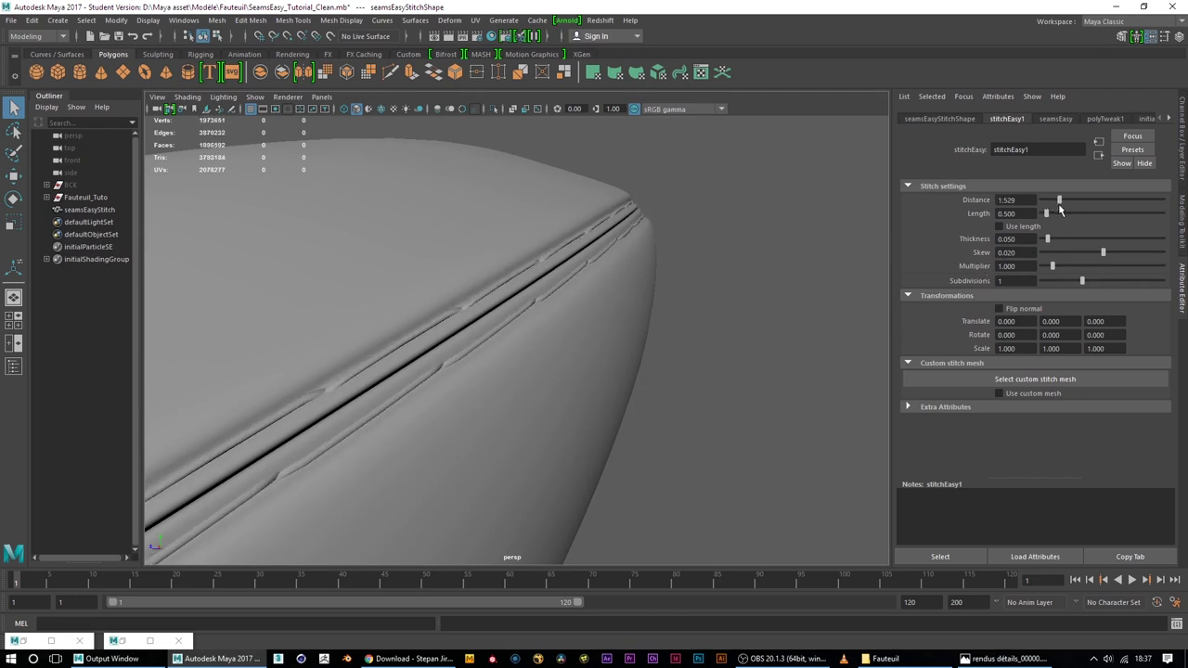
key("ctrl+z")
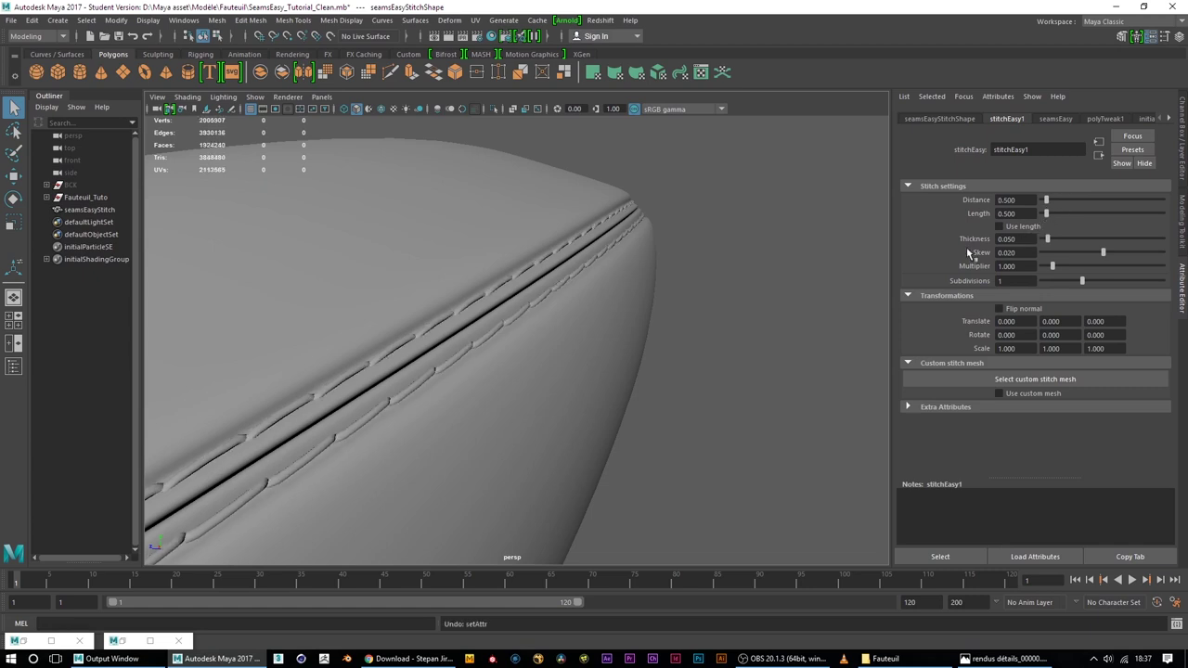
mouse_move(676, 326)
left_mouse_down("alt")
mouse_move(517, 350)
mouse_move(612, 326)
left_mouse_up("alt")
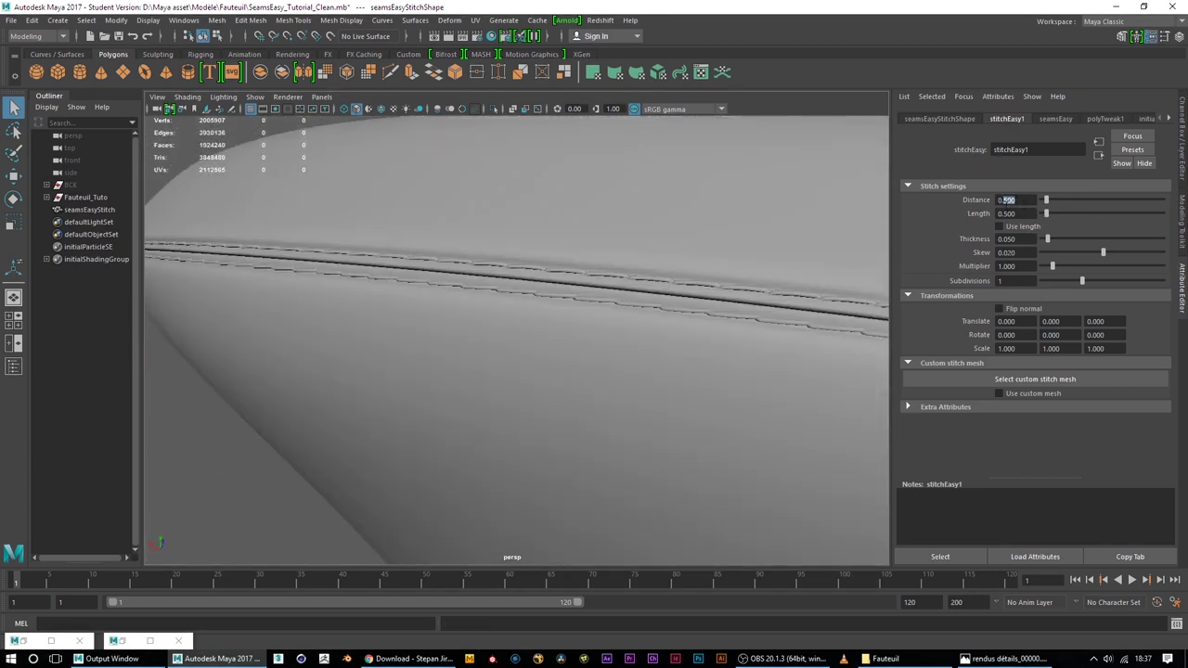
type("0.4")
key("Return")
mouse_move(595, 260)
left_mouse_down("alt")
mouse_move(477, 286)
mouse_move(504, 251)
mouse_move(501, 269)
left_mouse_up("alt")
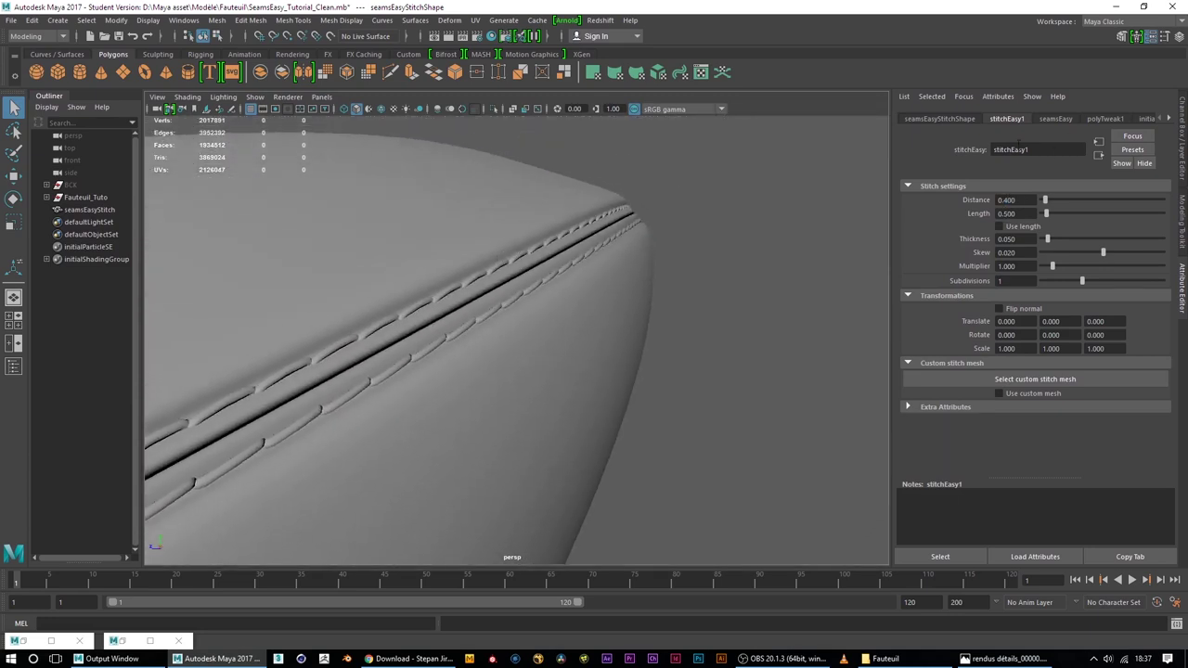
Turn on Use length, lengthen stitches to about 1.019, and raise Skew to 0.072
left_click(998, 227)
left_click_drag(1046, 214, 1049, 221)
mouse_move(557, 293)
left_mouse_down("alt")
mouse_move(480, 263)
mouse_move(463, 312)
left_mouse_up("alt")
right_click_drag(463, 313, 523, 275, "alt")
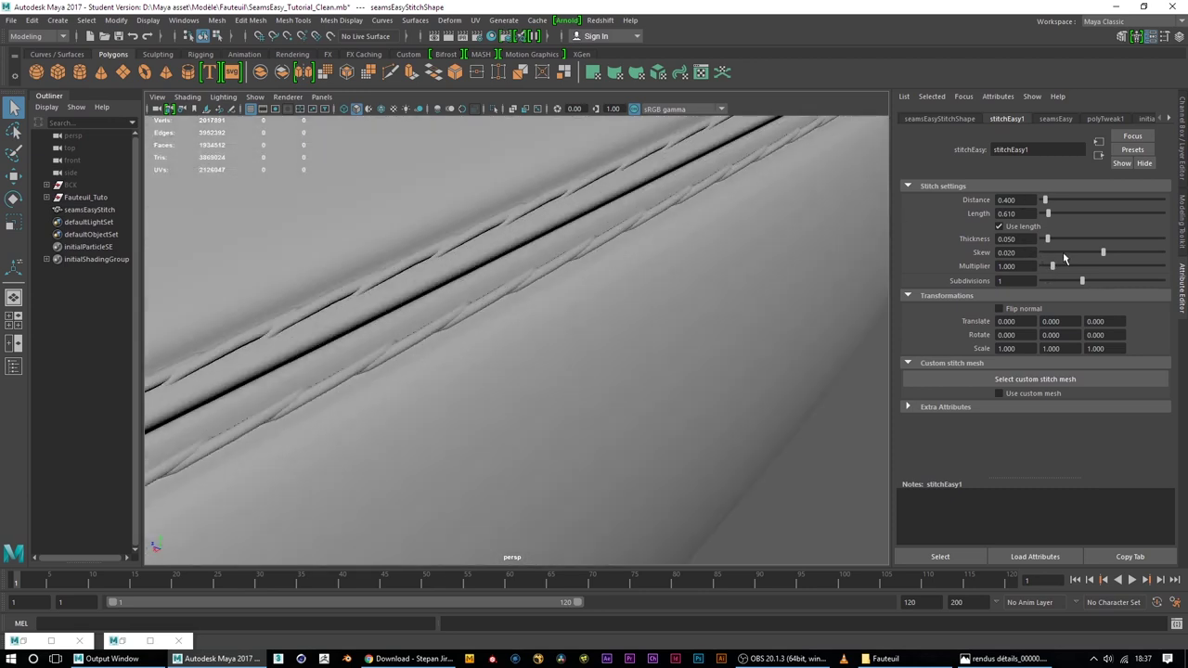
left_click_drag(1103, 253, 1108, 253)
mouse_move(775, 243)
right_mouse_down("alt")
mouse_move(620, 260)
mouse_move(633, 253)
right_mouse_up("alt")
left_click_drag(633, 252, 712, 278, "alt")
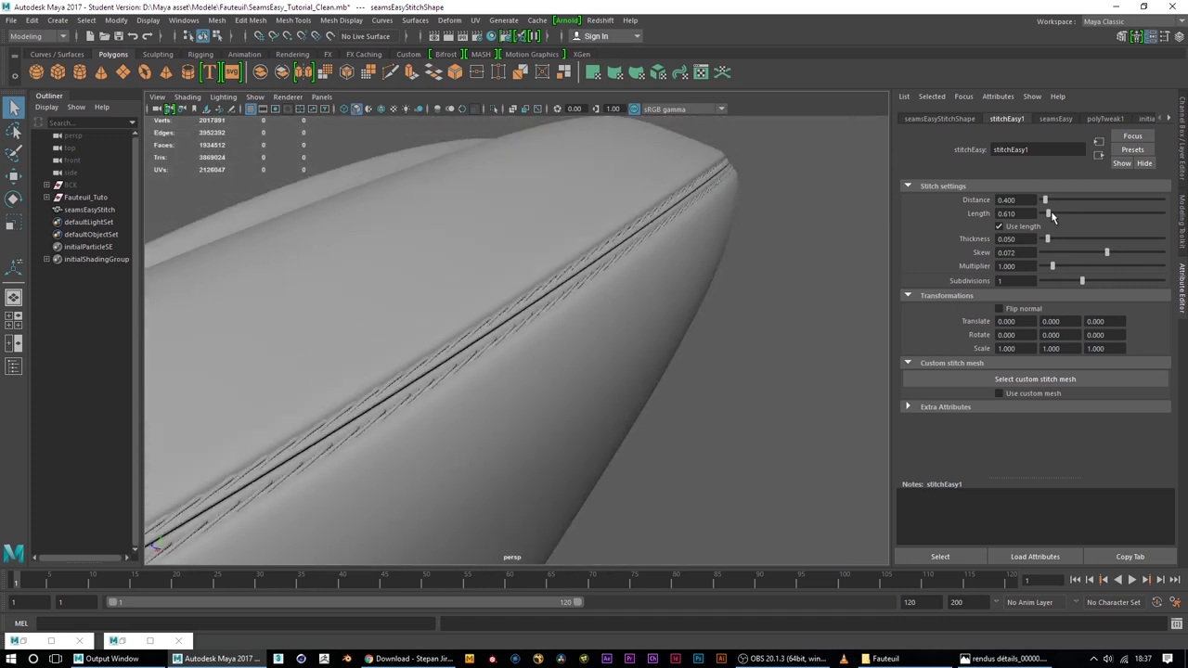
Shorten the stitches to Length 0.457, then turn Use length off
left_click_drag(1049, 214, 1047, 215)
scroll(735, 226, "up", 3)
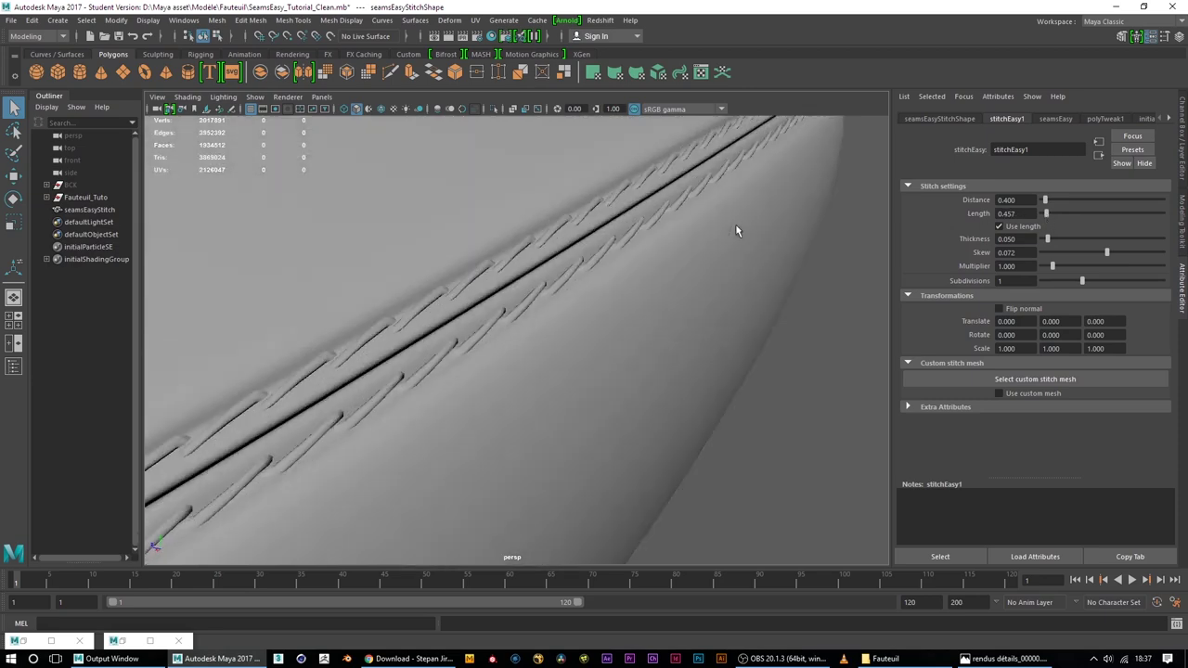
mouse_move(682, 222)
left_mouse_down("alt")
mouse_move(512, 244)
mouse_move(692, 219)
left_mouse_up("alt")
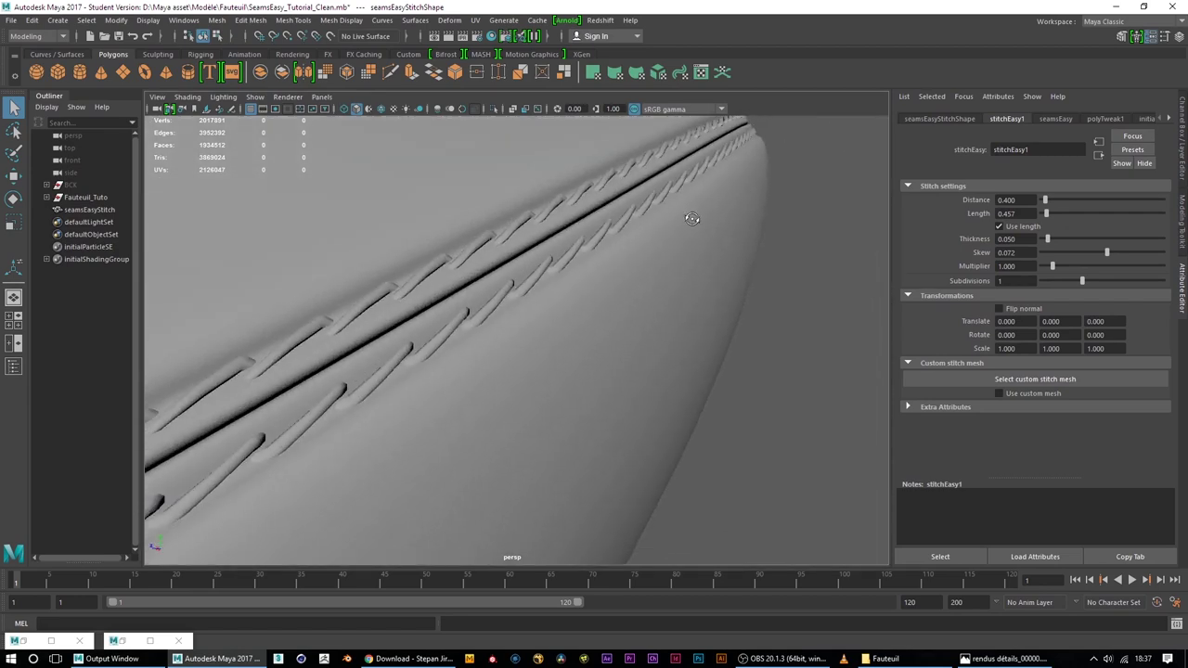
scroll(712, 218, "down", 2)
mouse_move(849, 194)
left_mouse_down("alt")
mouse_move(570, 239)
mouse_move(505, 211)
mouse_move(512, 225)
mouse_move(594, 238)
mouse_move(705, 242)
mouse_move(751, 207)
mouse_move(747, 216)
left_mouse_up("alt")
left_click(1007, 227)
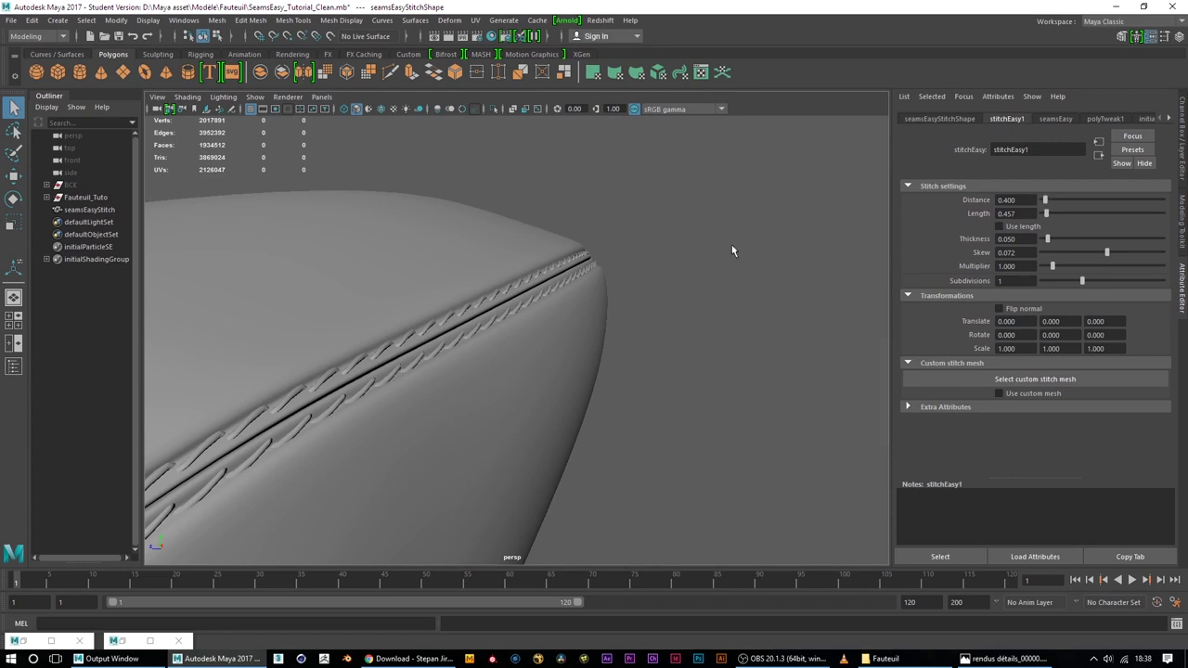
Pack the stitches closer with a Distance of 0.304
left_click_drag(592, 268, 513, 291, "alt")
scroll(520, 287, "up", 2)
scroll(488, 293, "up", 2)
left_click_drag(1045, 200, 1045, 206)
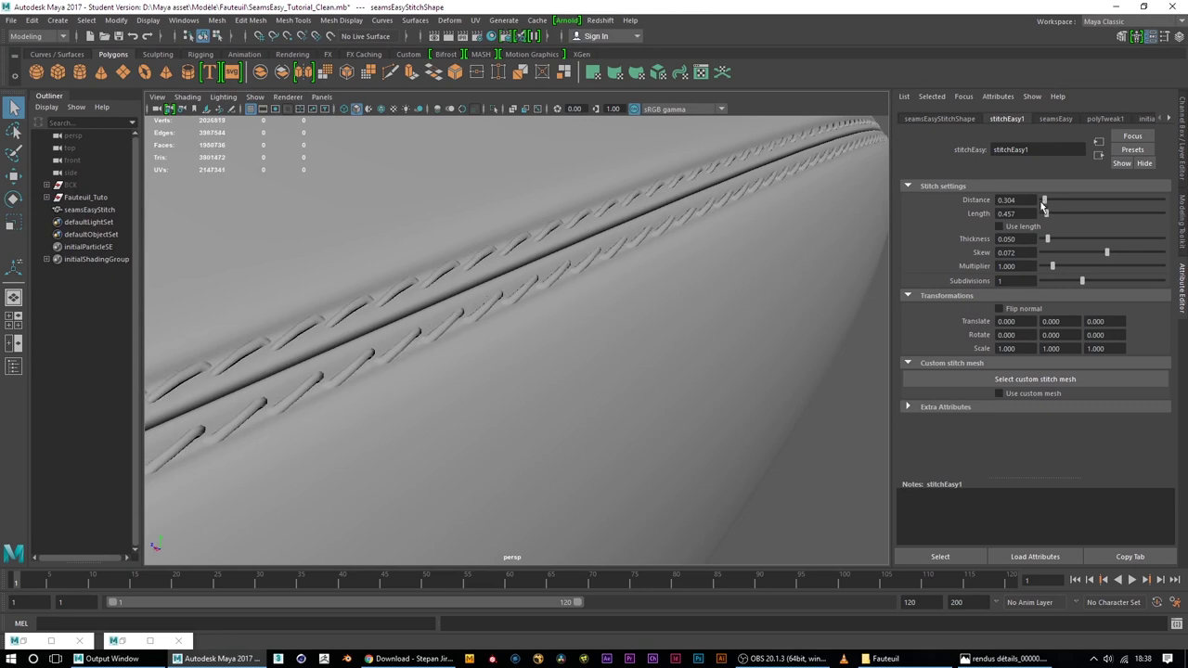
scroll(769, 251, "down", 3)
mouse_move(769, 252)
left_mouse_down("alt")
mouse_move(649, 287)
mouse_move(539, 278)
mouse_move(883, 286)
left_mouse_up("alt")
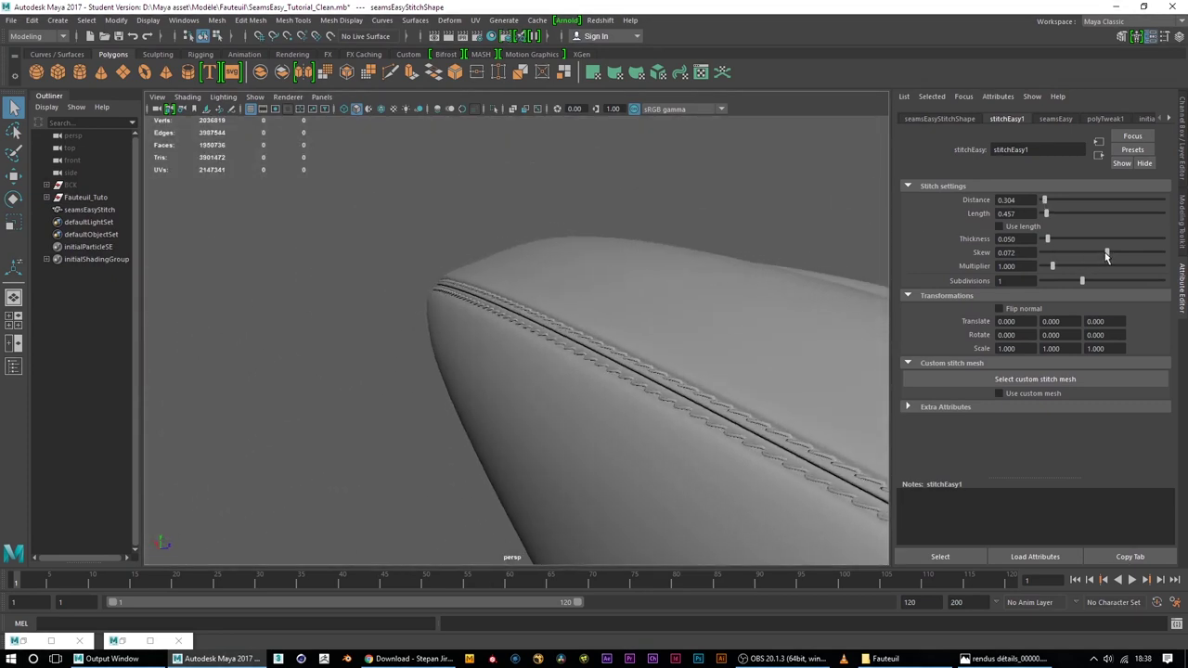
mouse_move(679, 311)
left_mouse_down("alt")
mouse_move(857, 313)
mouse_move(736, 335)
left_mouse_up("alt")
scroll(706, 327, "up", 2)
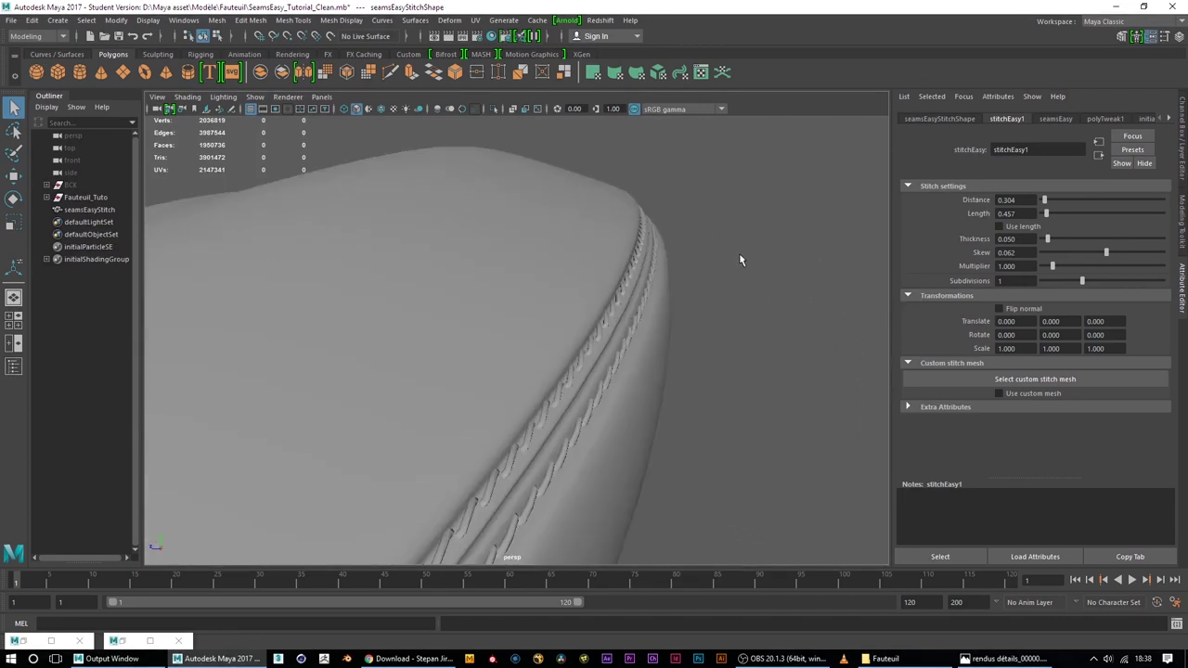
Fine-tune the stitch Thickness, thinning it then thickening slightly
mouse_move(1048, 240)
left_mouse_down()
mouse_move(1174, 225)
mouse_move(1050, 267)
left_mouse_up()
mouse_move(835, 287)
left_mouse_down("alt")
mouse_move(480, 247)
mouse_move(526, 261)
mouse_move(661, 256)
left_mouse_up("alt")
middle_click_drag(661, 256, 687, 286, "alt")
mouse_move(687, 287)
left_mouse_down("alt")
mouse_move(549, 324)
mouse_move(372, 318)
mouse_move(622, 318)
left_mouse_up("alt")
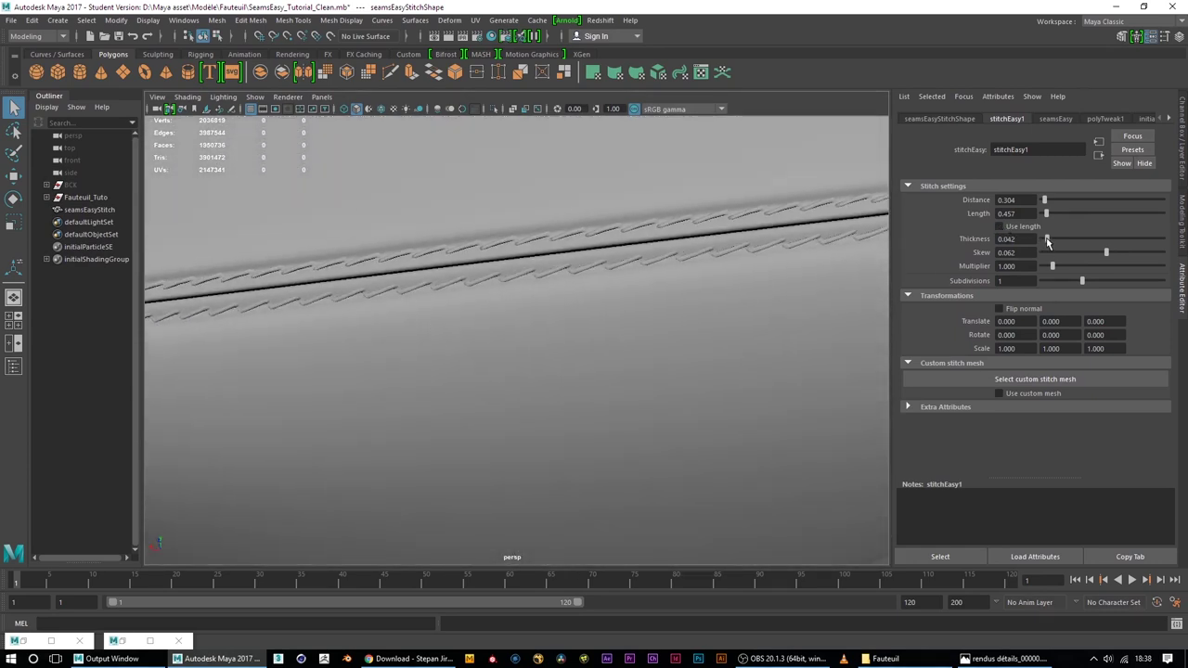
left_click_drag(1047, 241, 1050, 241)
Clear the selection and tumble around the cushion to inspect the stitched seam
scroll(650, 225, "down", 2)
scroll(621, 258, "down", 5)
mouse_move(621, 257)
left_mouse_down("alt")
mouse_move(432, 280)
mouse_move(514, 249)
mouse_move(628, 316)
mouse_move(629, 389)
mouse_move(508, 411)
mouse_move(477, 393)
mouse_move(578, 384)
mouse_move(441, 350)
mouse_move(729, 330)
mouse_move(677, 331)
left_mouse_up("alt")
left_click(628, 316)
mouse_move(625, 279)
left_mouse_down("alt")
mouse_move(403, 382)
mouse_move(586, 291)
mouse_move(538, 278)
mouse_move(522, 260)
mouse_move(519, 374)
mouse_move(583, 368)
mouse_move(652, 325)
mouse_move(607, 329)
left_mouse_up("alt")
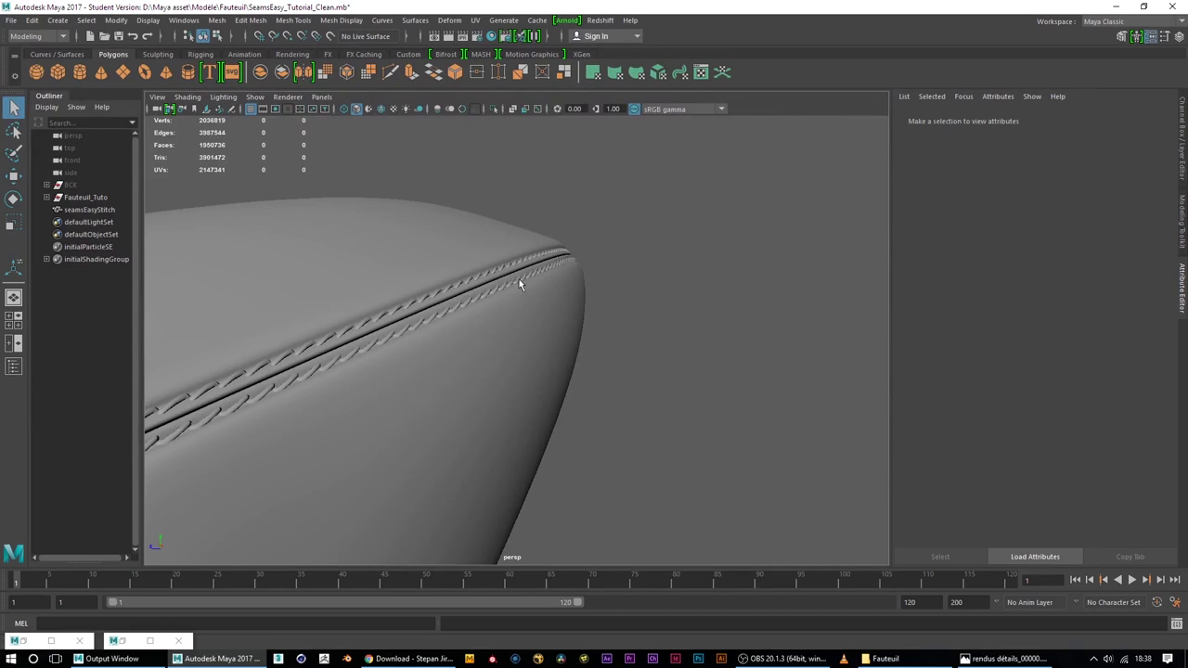
left_click_drag(420, 317, 381, 355, "alt")
mouse_move(388, 360)
left_mouse_down("alt")
mouse_move(465, 308)
mouse_move(650, 304)
left_mouse_up("alt")
Select the cushion and set its first two seam Depth values to 0.015
left_click(465, 305)
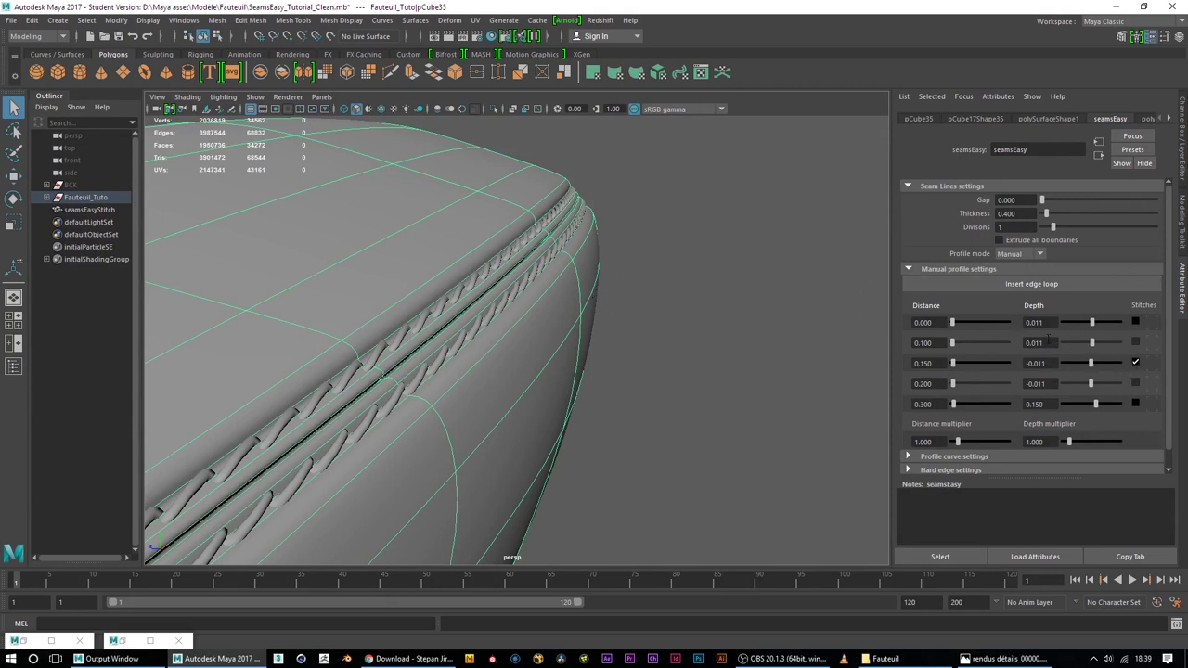
type("0.015")
key("Return")
left_click(1169, 118)
left_click(1168, 118)
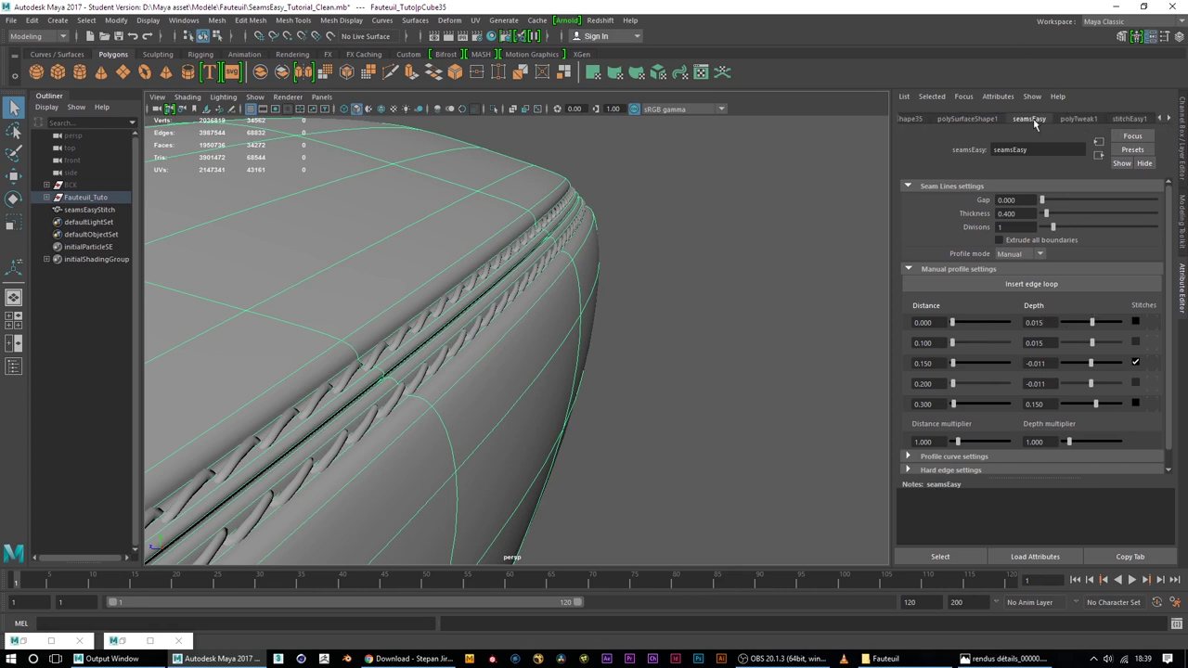
Zoom out to the whole armchair and select the Fauteuil_Tuto group
mouse_move(673, 232)
left_mouse_down("alt")
mouse_move(709, 257)
mouse_move(393, 297)
mouse_move(551, 287)
mouse_move(581, 334)
mouse_move(492, 371)
left_mouse_up("alt")
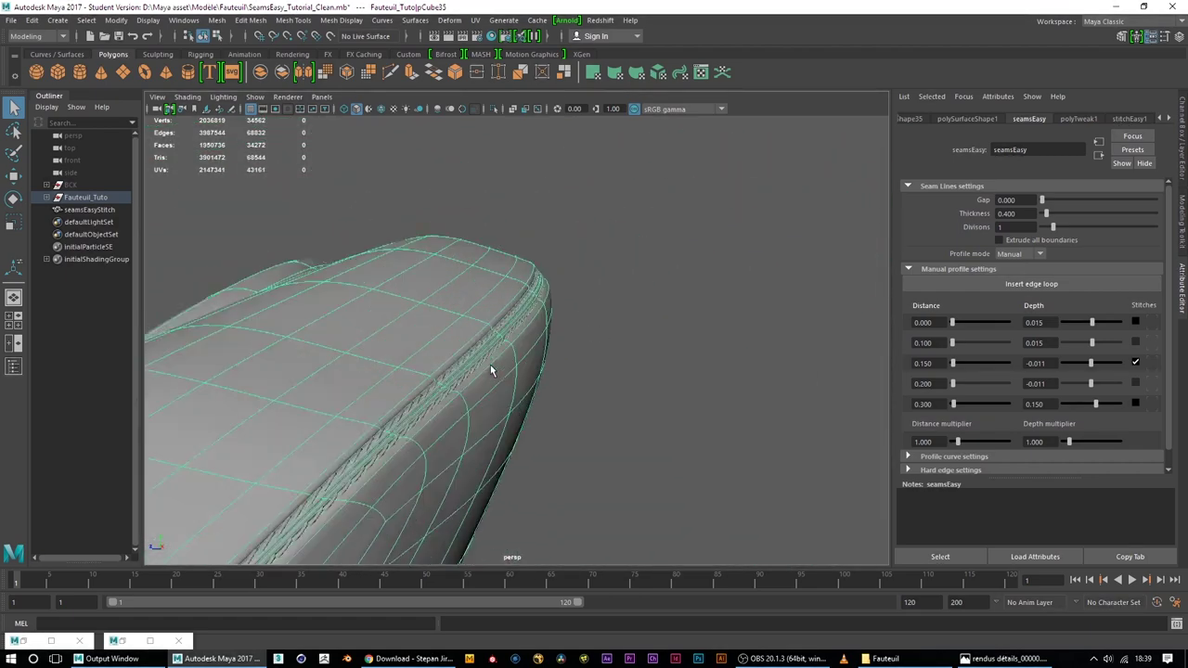
scroll(492, 371, "up", 3)
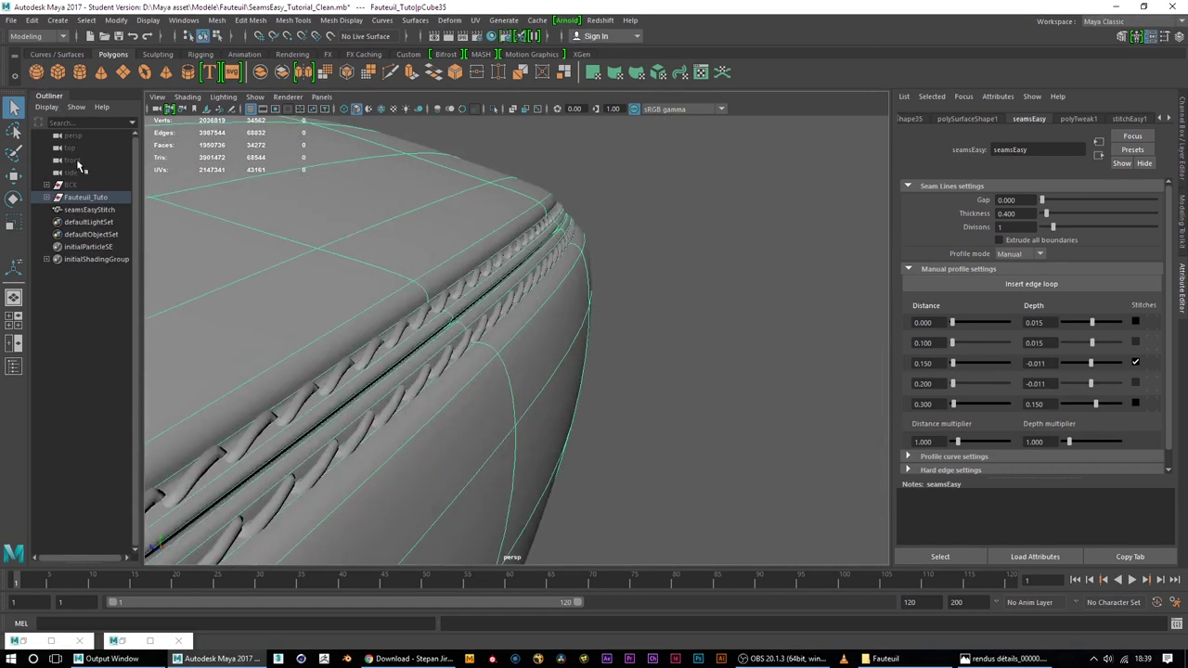
scroll(438, 288, "down", 5)
scroll(438, 288, "down", 5)
left_click_drag(438, 288, 371, 306, "alt")
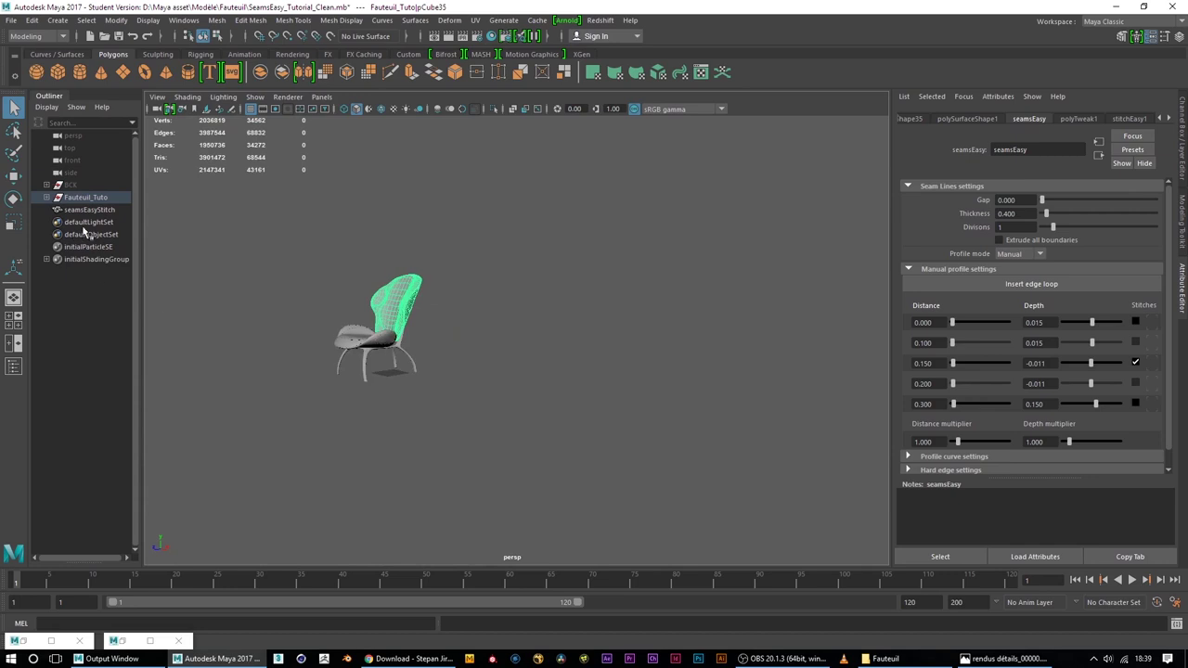
left_click(86, 197)
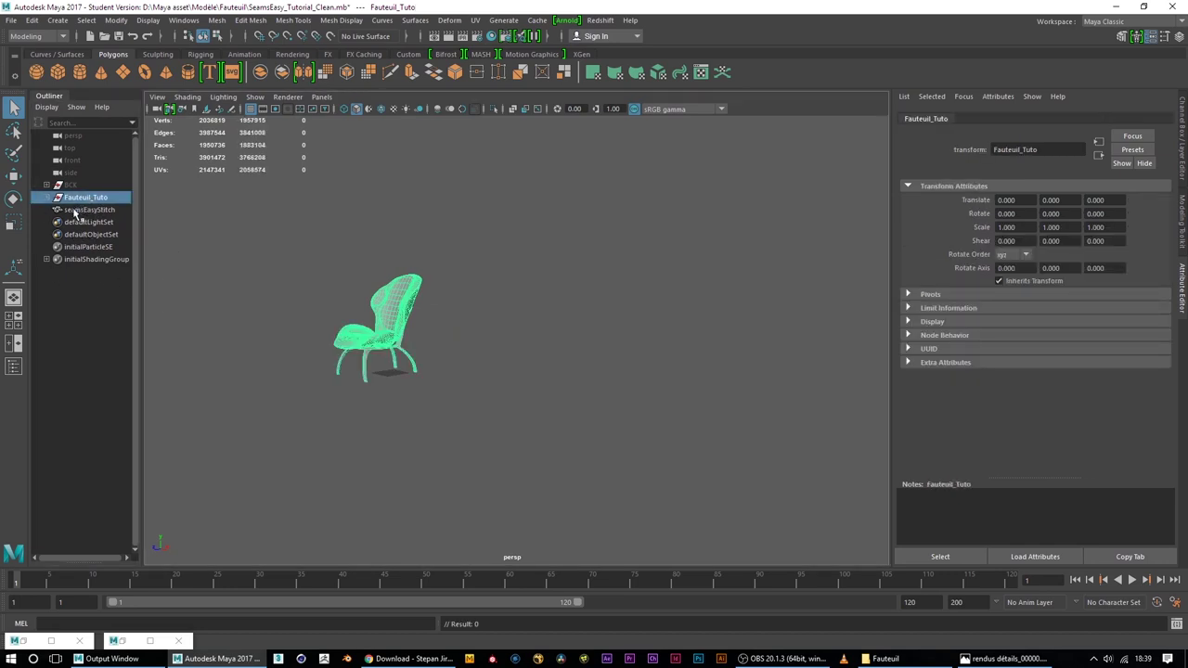
Parent seamsEasyStitch under Fauteuil_Tuto and hide the armchair
left_click_drag(76, 211, 81, 197)
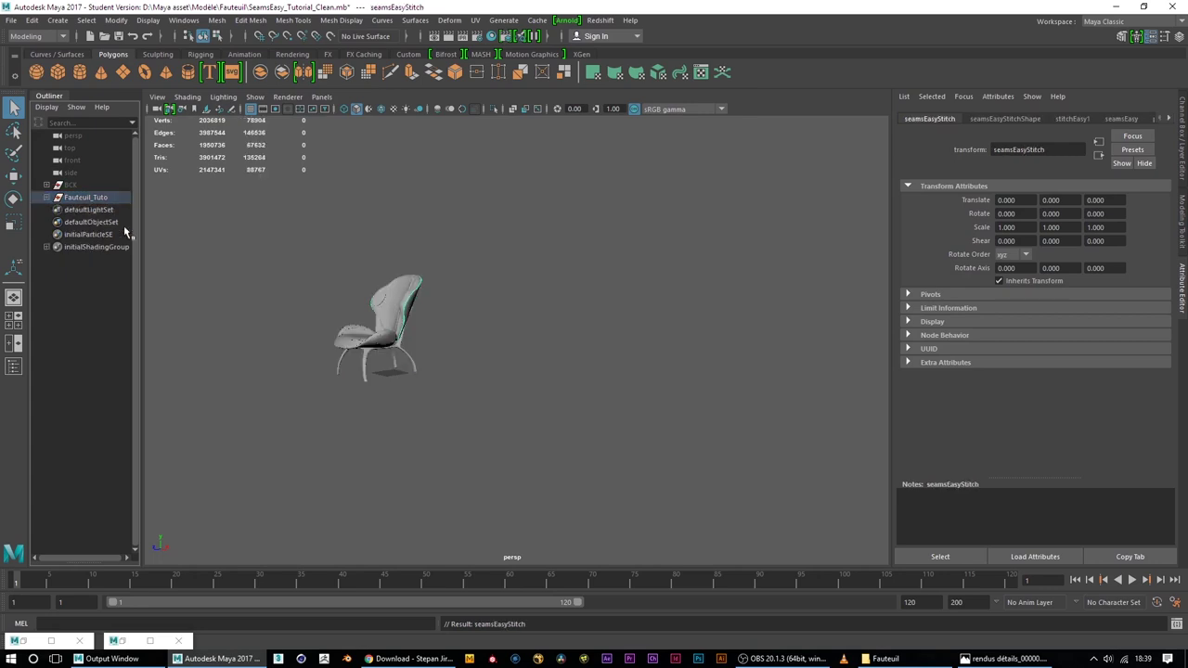
left_click(84, 199)
key("ctrl+h")
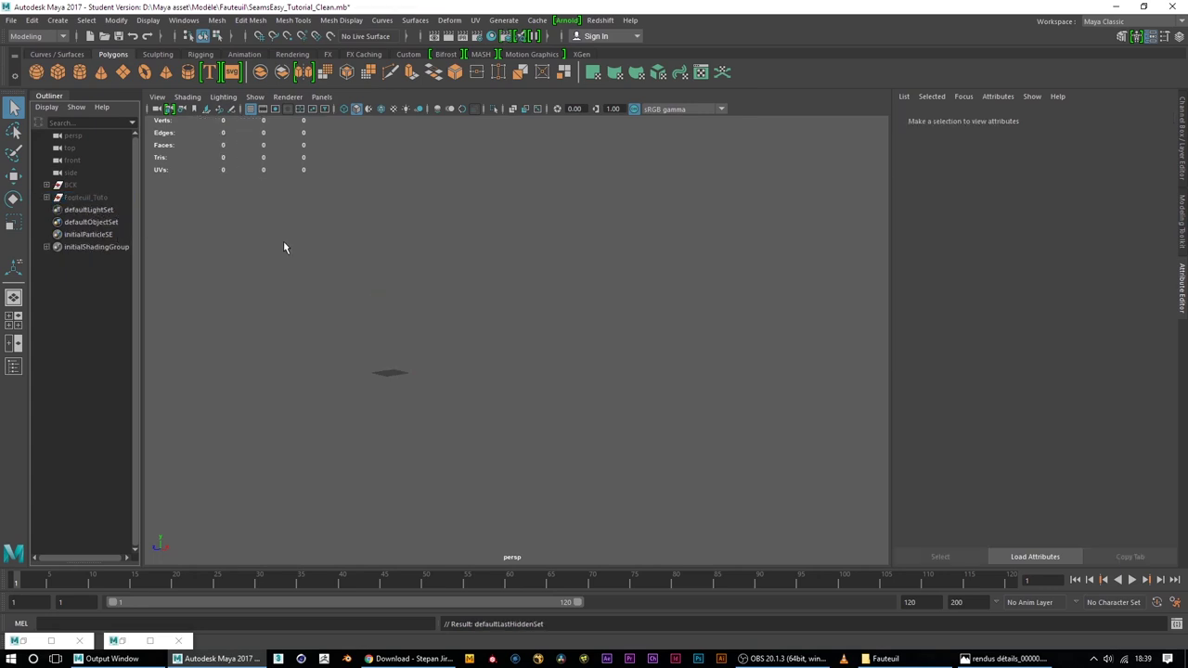
Create a polygon plane with Width 50 and Height 50
left_click(80, 73)
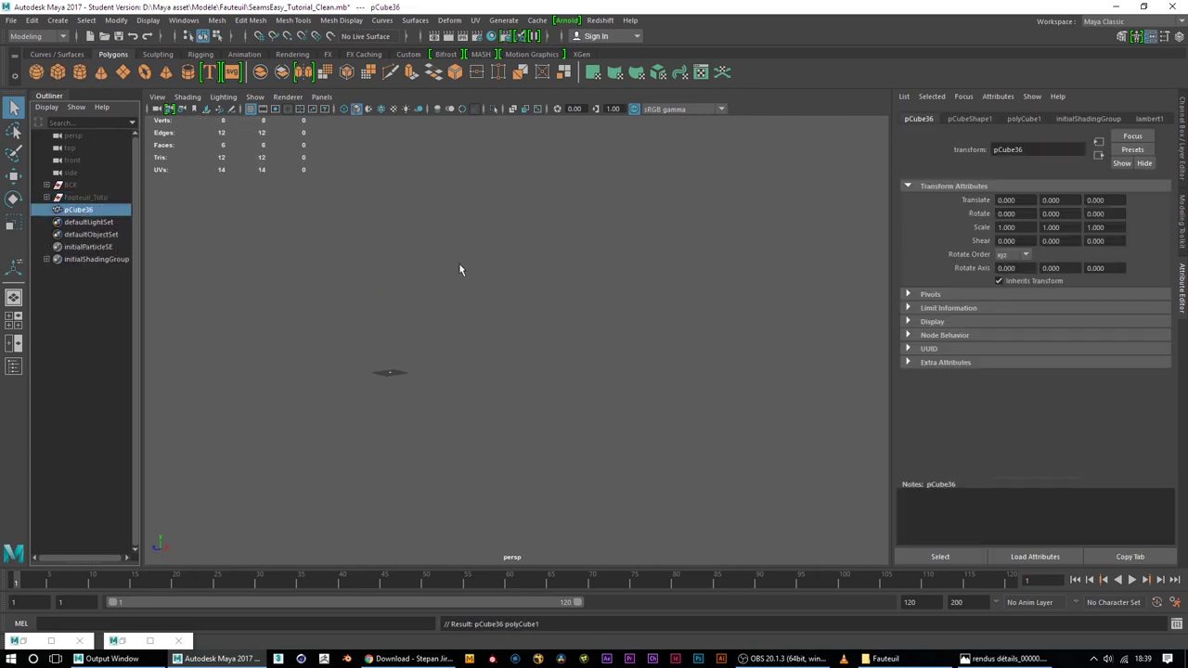
key("ctrl+z")
left_click(124, 74)
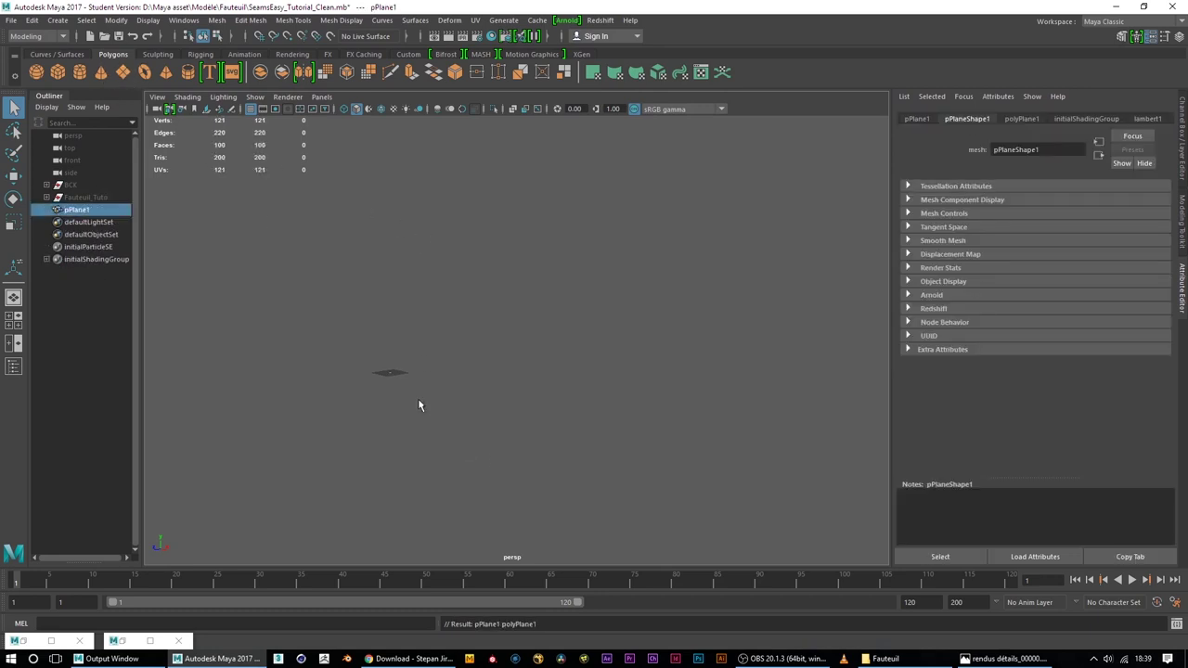
left_click(1020, 119)
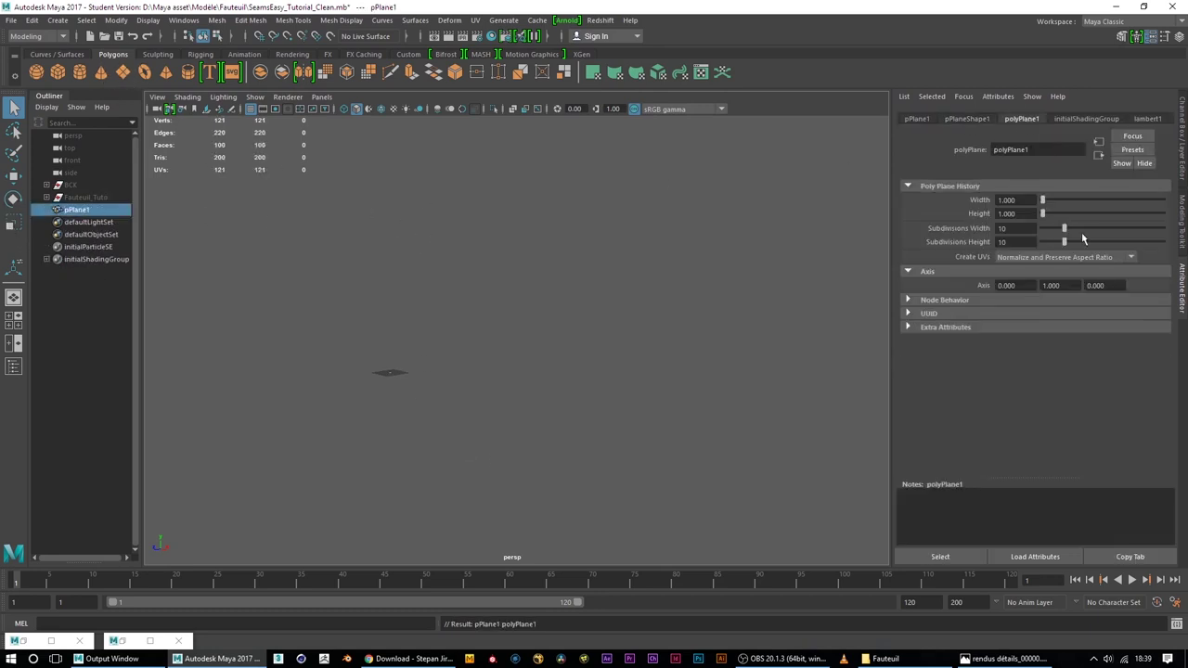
left_click(1020, 200)
type("7")
key("BackSpace")
key("BackSpace")
type("5")
key("Tab")
type("5")
key("Return")
Orbit to a top-down view of the plane and switch to edge selection
middle_click_drag(456, 369, 342, 396, "alt")
right_click_drag(342, 395, 663, 370, "alt")
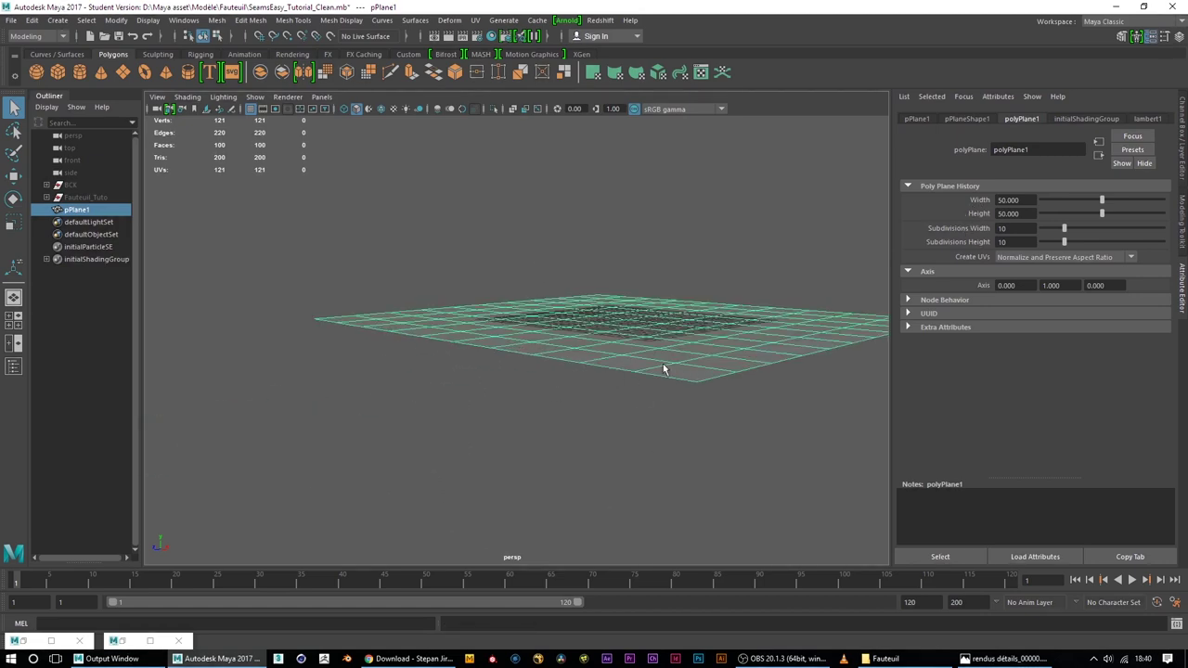
left_click_drag(663, 369, 615, 380, "alt")
middle_click_drag(615, 379, 568, 327, "alt")
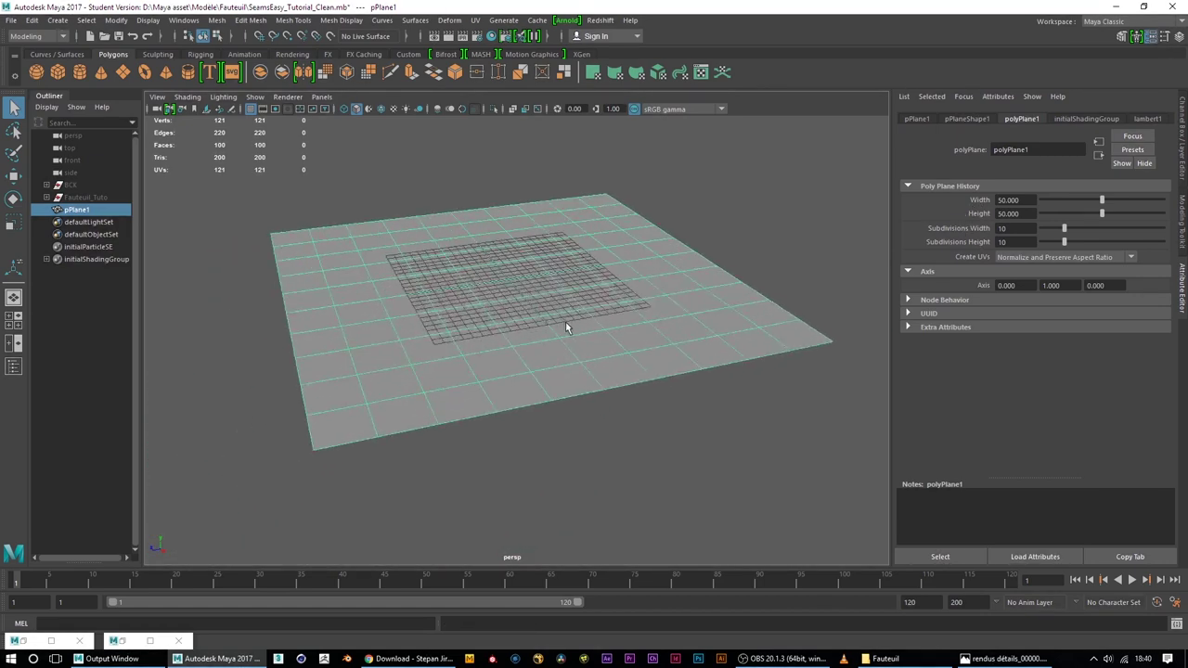
left_click_drag(568, 326, 538, 331, "alt")
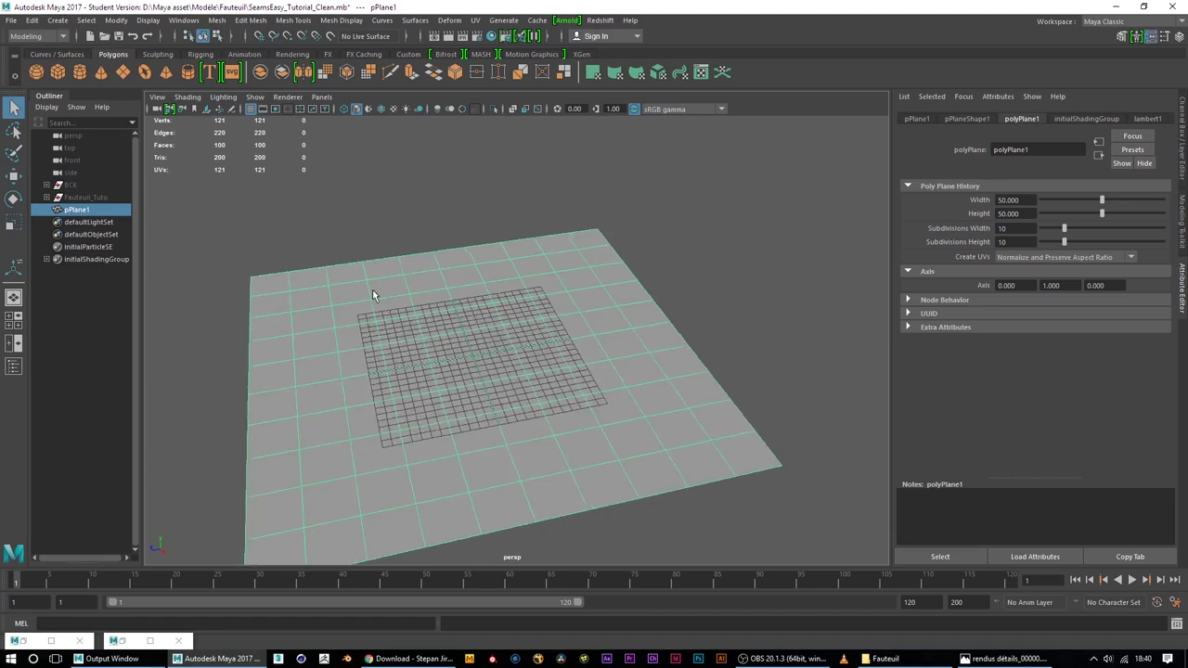
right_click_drag(372, 295, 371, 260)
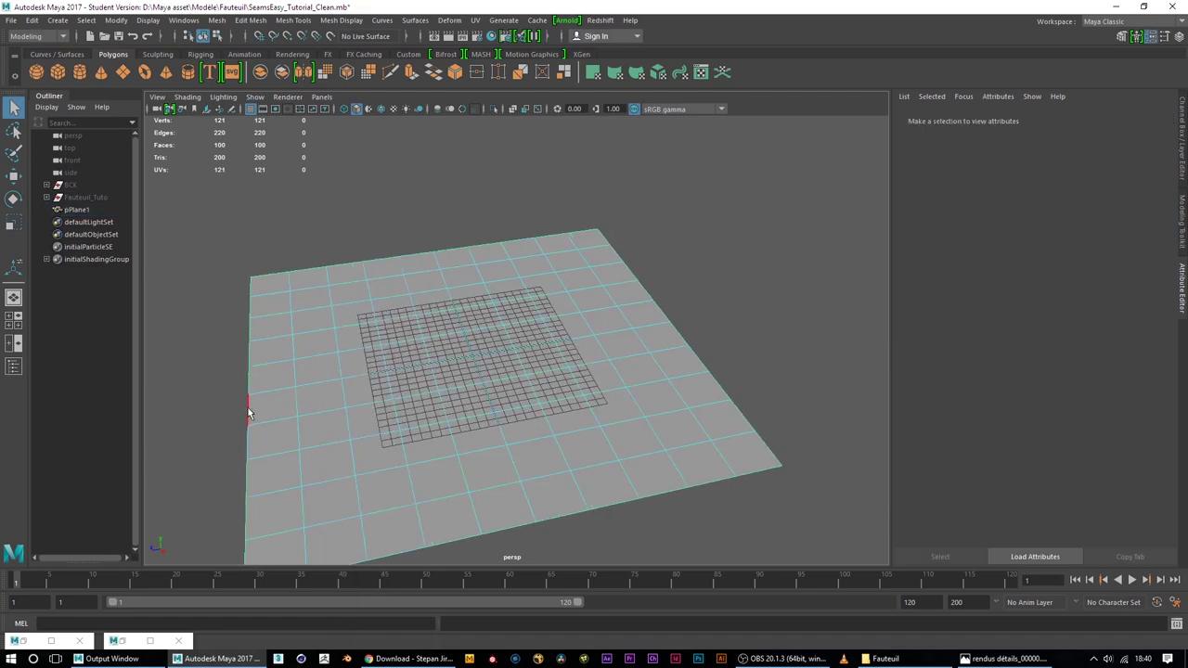
Select an edge loop on the plane and run the stitchEasy MEL command on it
double_click(267, 394)
mouse_move(449, 407)
left_mouse_down("alt")
mouse_move(555, 408)
mouse_move(426, 396)
mouse_move(459, 428)
left_mouse_up("alt")
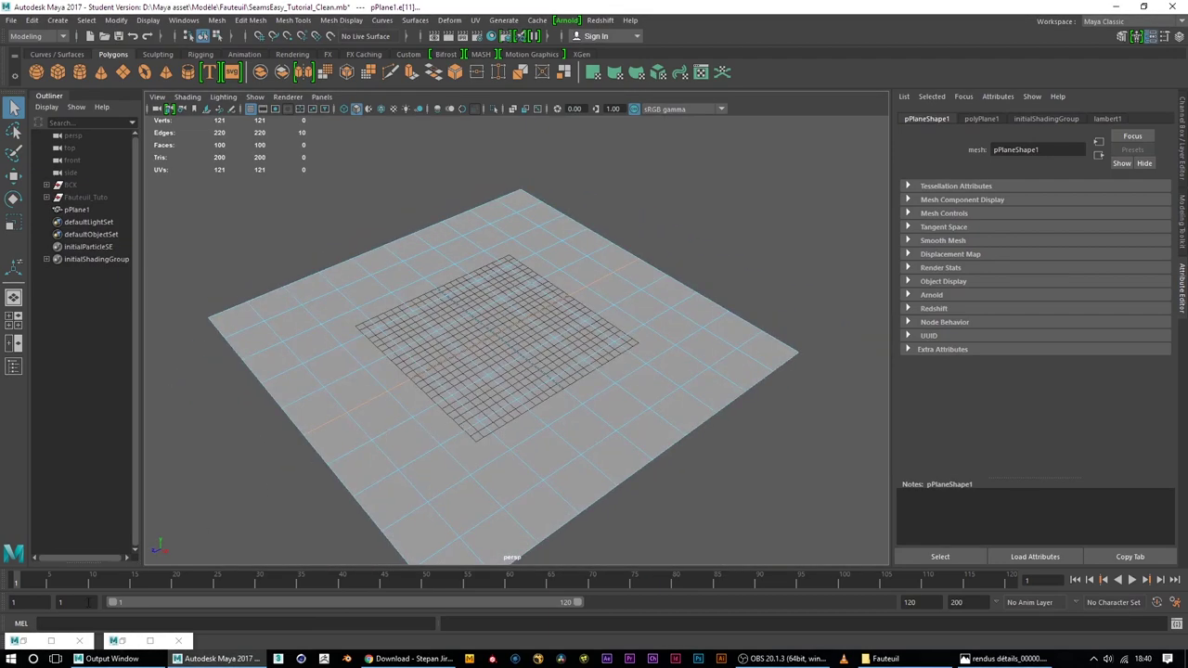
left_click(432, 627)
type("stitchEasy")
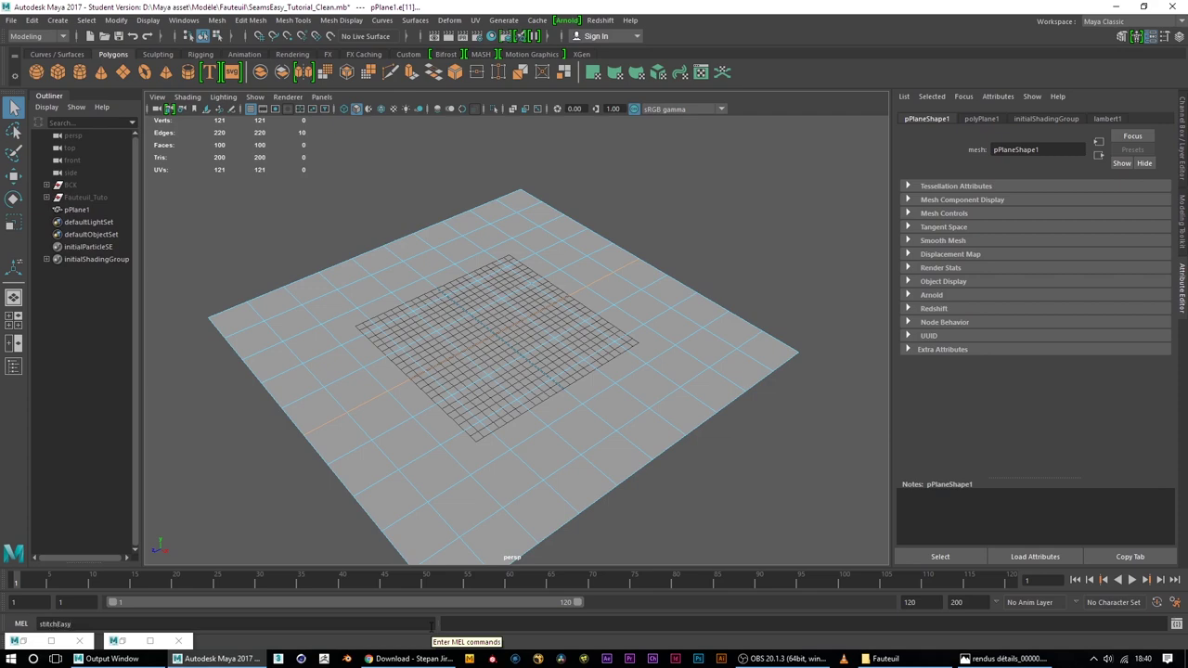
key("Return")
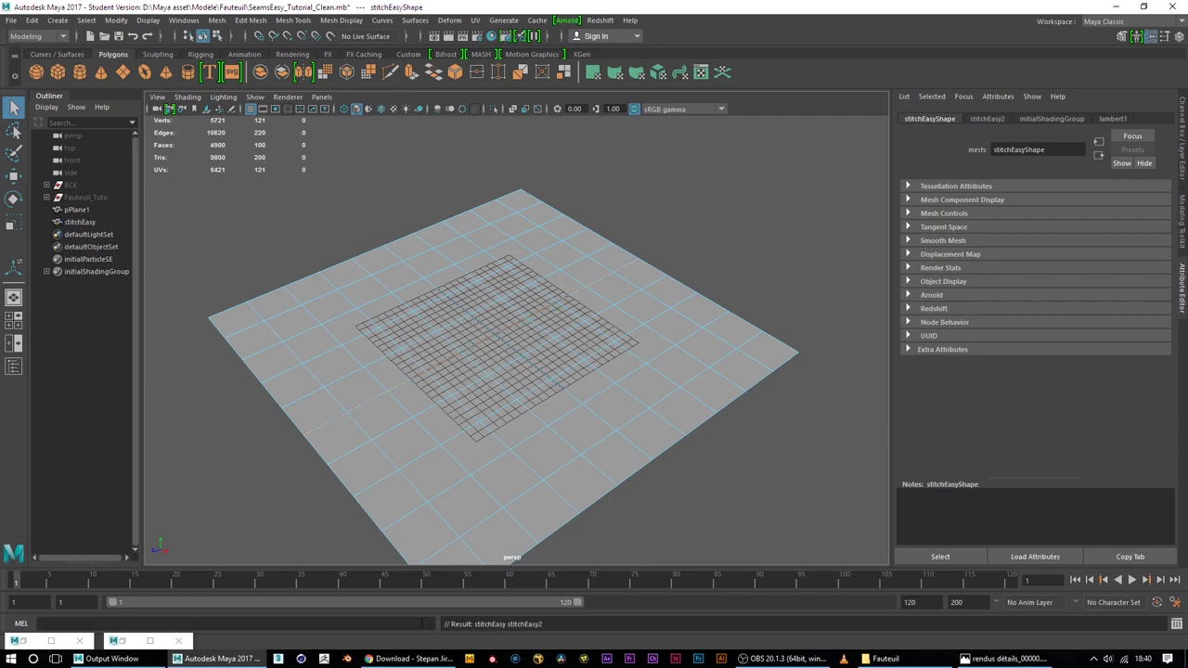
scroll(443, 391, "up", 5)
scroll(435, 392, "up", 2)
scroll(432, 392, "down", 5)
scroll(501, 388, "up", 2)
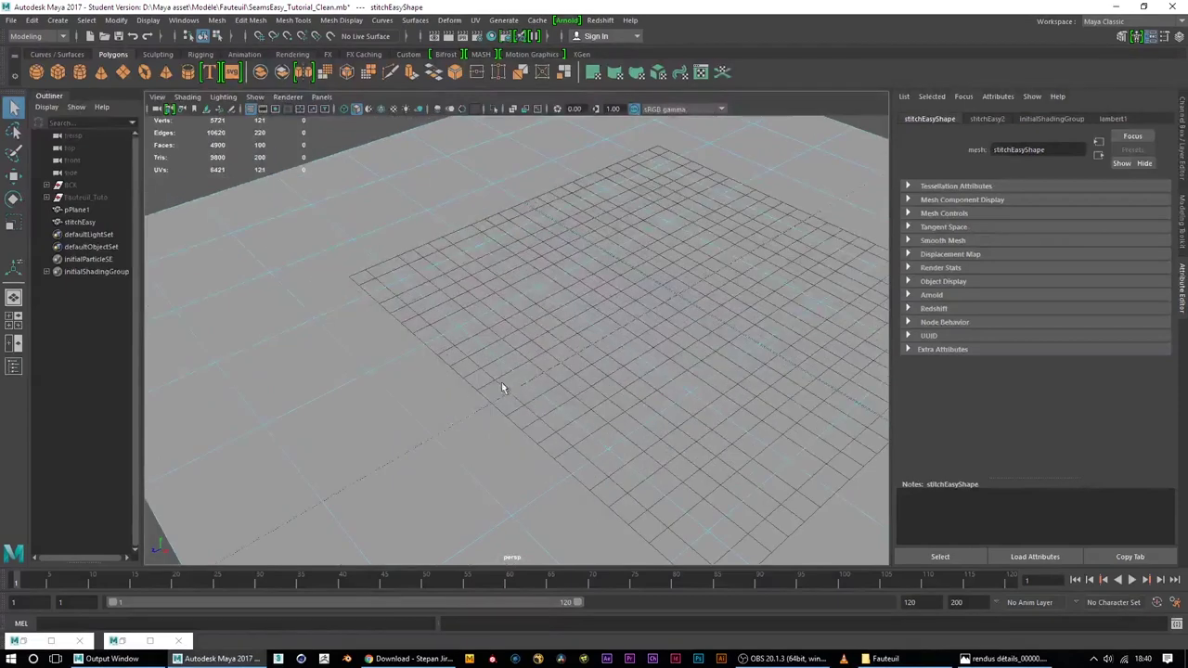
scroll(502, 388, "up", 3)
scroll(510, 385, "down", 4)
scroll(539, 363, "up", 4)
scroll(570, 371, "down", 3)
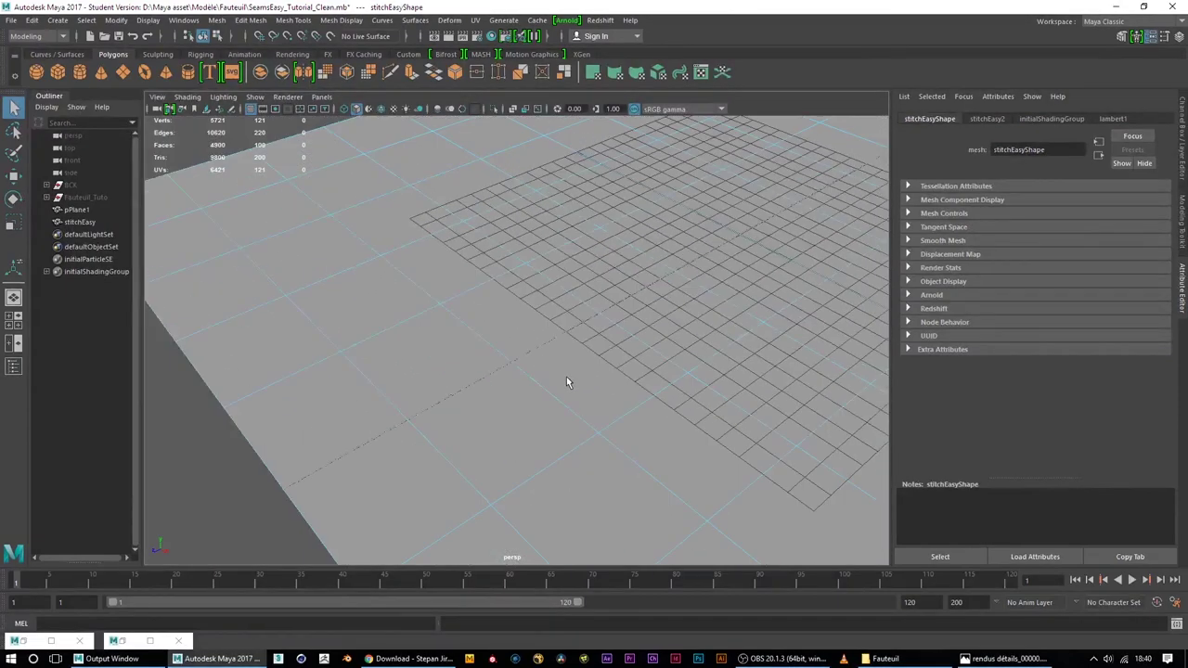
Select pPlane1 and display its stitchEasy2 stitch settings
middle_click_drag(568, 382, 565, 378, "alt")
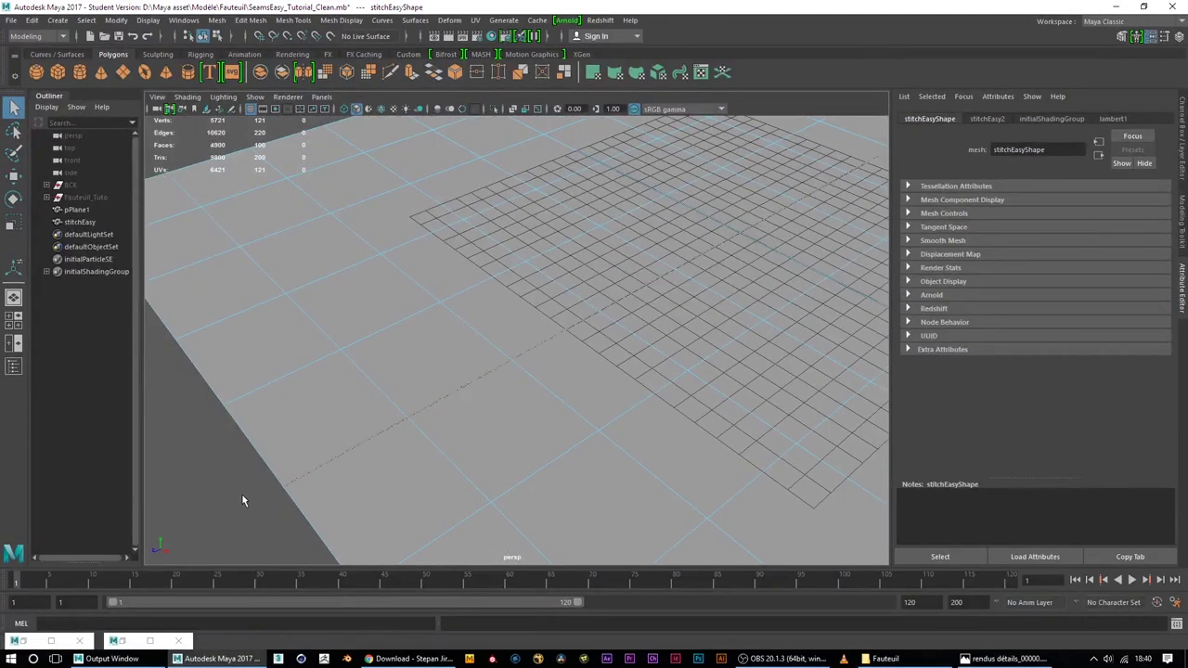
left_click(241, 509)
scroll(383, 456, "up", 3)
scroll(375, 464, "down", 3)
scroll(419, 432, "up", 2)
scroll(510, 412, "up", 2)
middle_click_drag(523, 398, 543, 384, "alt")
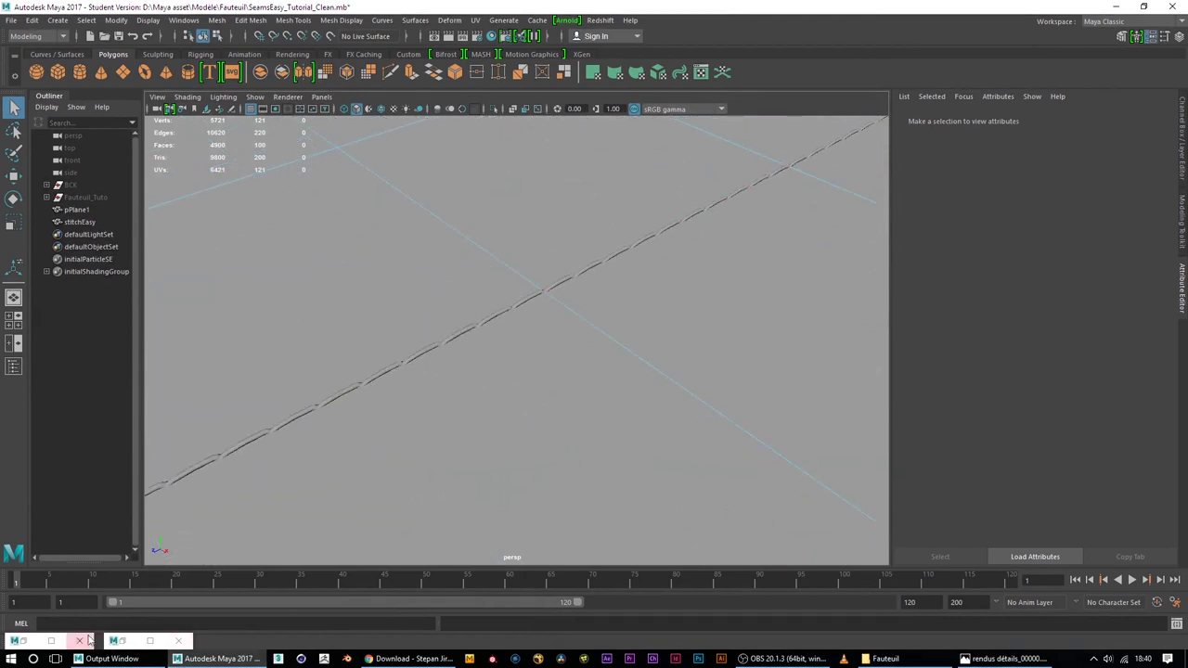
left_click(340, 295)
right_click_drag(355, 265, 396, 257)
left_click(1076, 120)
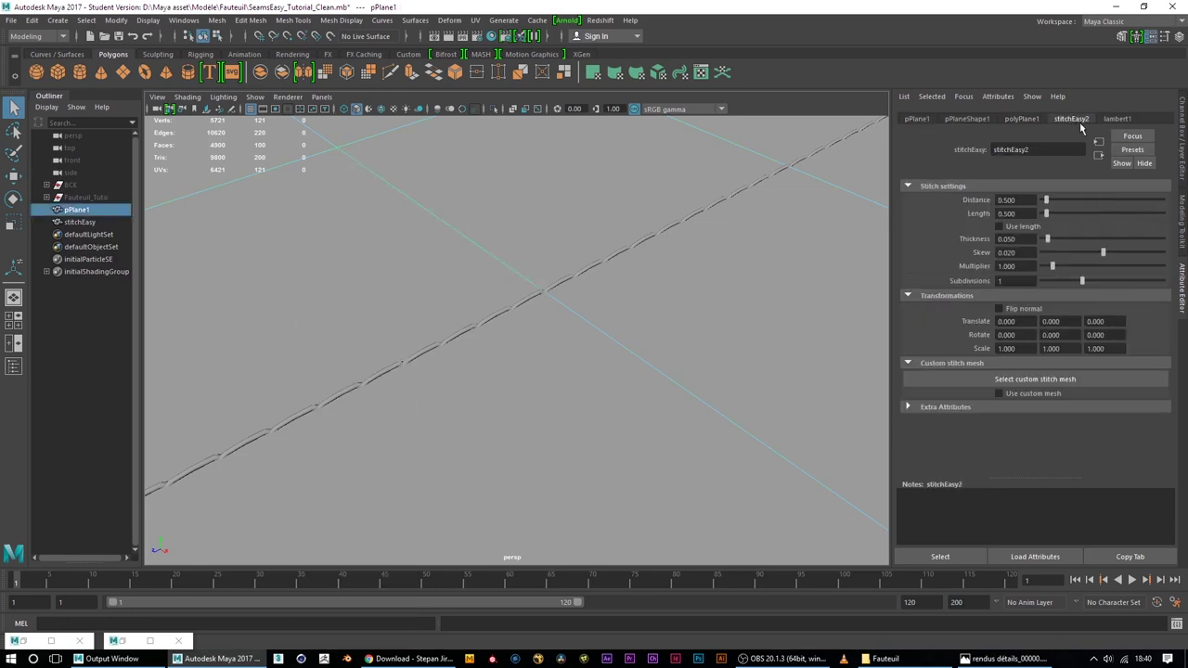
Set the stitchEasy2 stitches to Distance 0.916, Skew 0.196 and Subdivisions 2
scroll(685, 251, "down", 5)
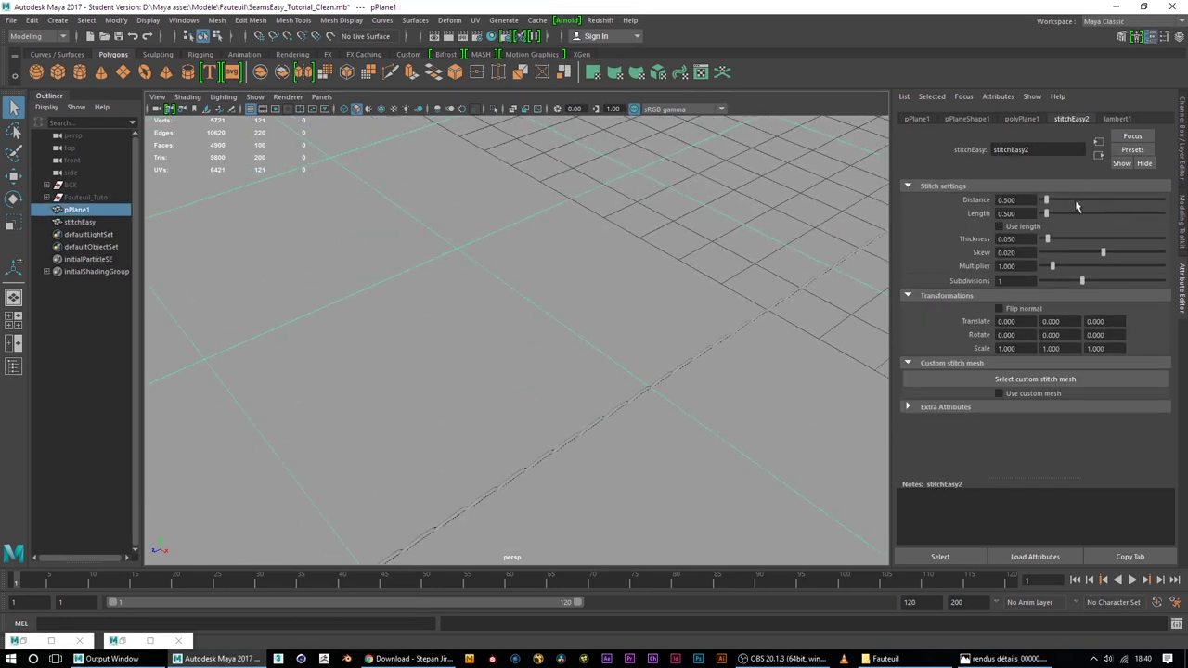
mouse_move(1050, 201)
left_mouse_down()
mouse_move(1042, 216)
mouse_move(1066, 239)
left_mouse_up()
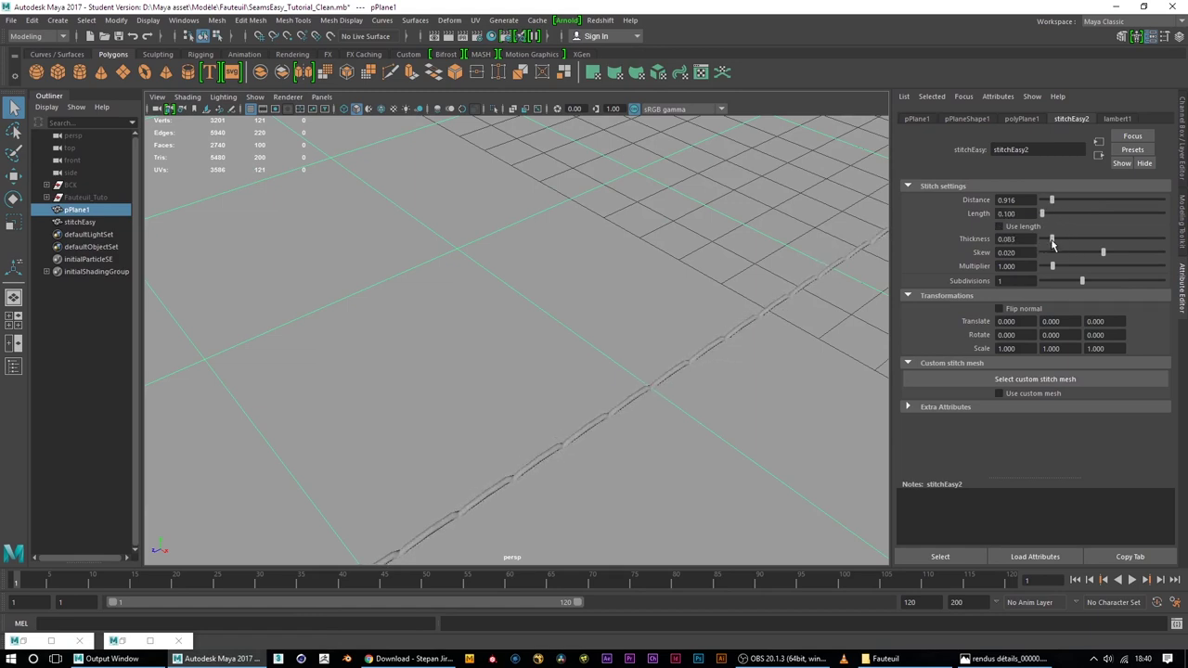
left_click_drag(1102, 259, 1114, 259)
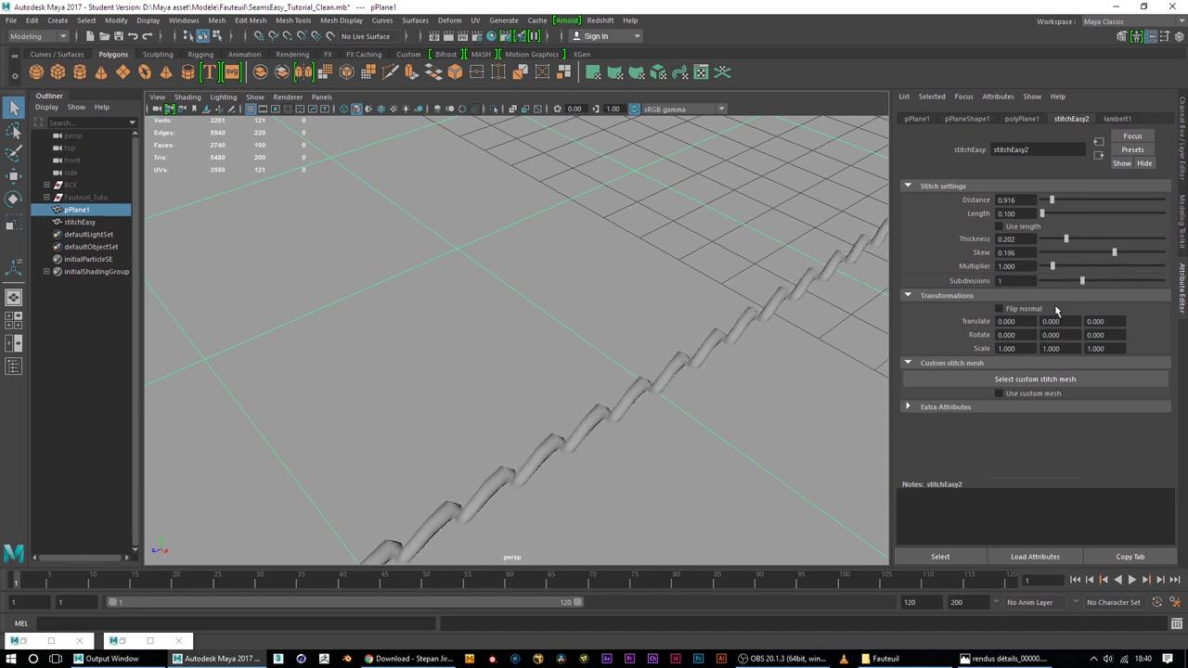
left_click_drag(1094, 284, 1114, 284)
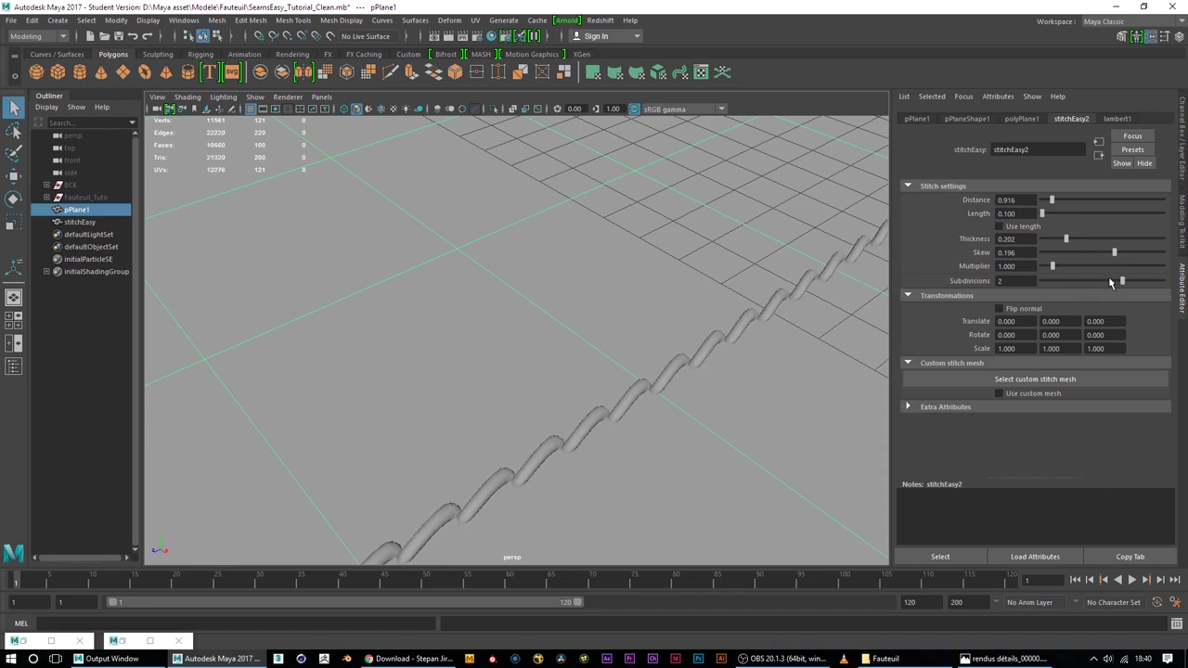
Frame the stitched plane, then reselect pPlane1 and hide it with Ctrl+H
key("f")
scroll(640, 352, "up", 1)
scroll(630, 386, "up", 5)
scroll(630, 386, "down", 3)
scroll(650, 379, "up", 3)
middle_click_drag(629, 331, 652, 323, "alt")
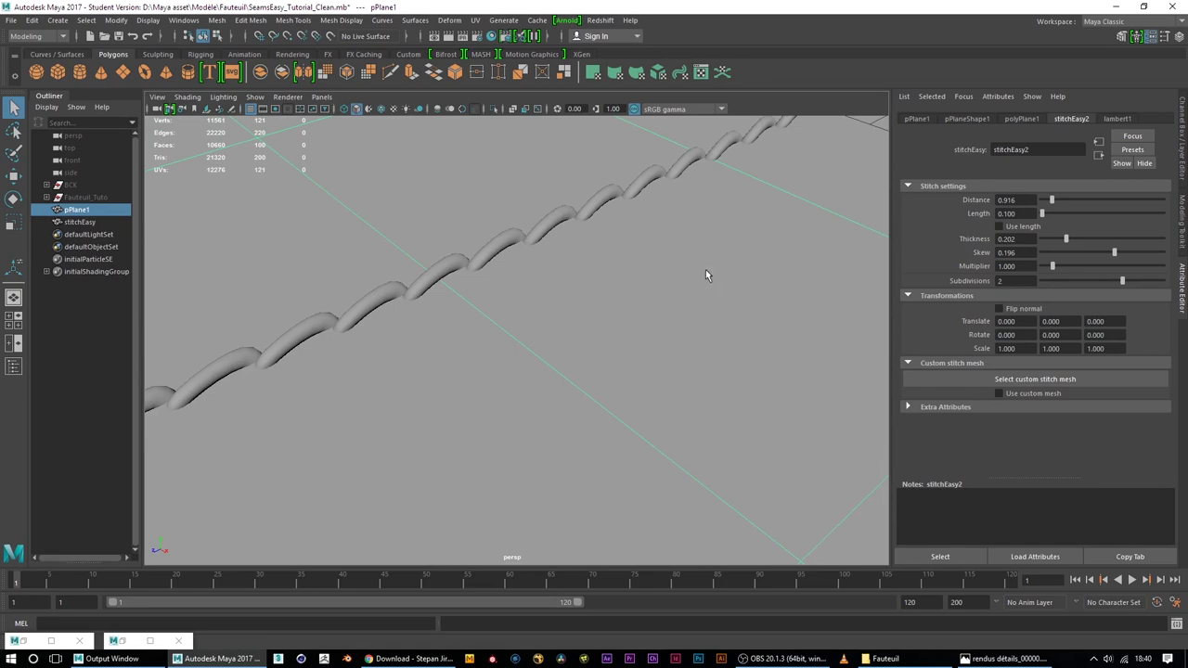
scroll(549, 234, "down", 5)
mouse_move(606, 247)
left_mouse_down("alt")
mouse_move(541, 303)
mouse_move(599, 323)
mouse_move(696, 260)
left_mouse_up("alt")
left_click(802, 213)
mouse_move(802, 213)
left_mouse_down("alt")
mouse_move(733, 355)
mouse_move(575, 324)
left_mouse_up("alt")
scroll(574, 320, "up", 3)
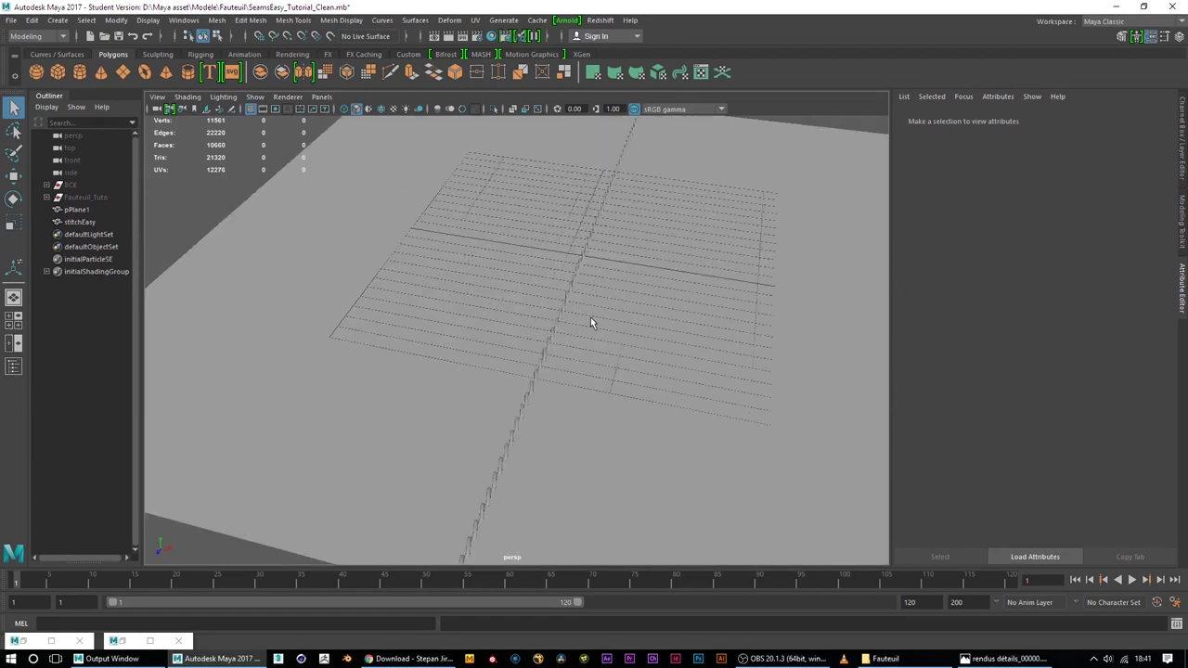
scroll(591, 318, "up", 3)
left_click(473, 312)
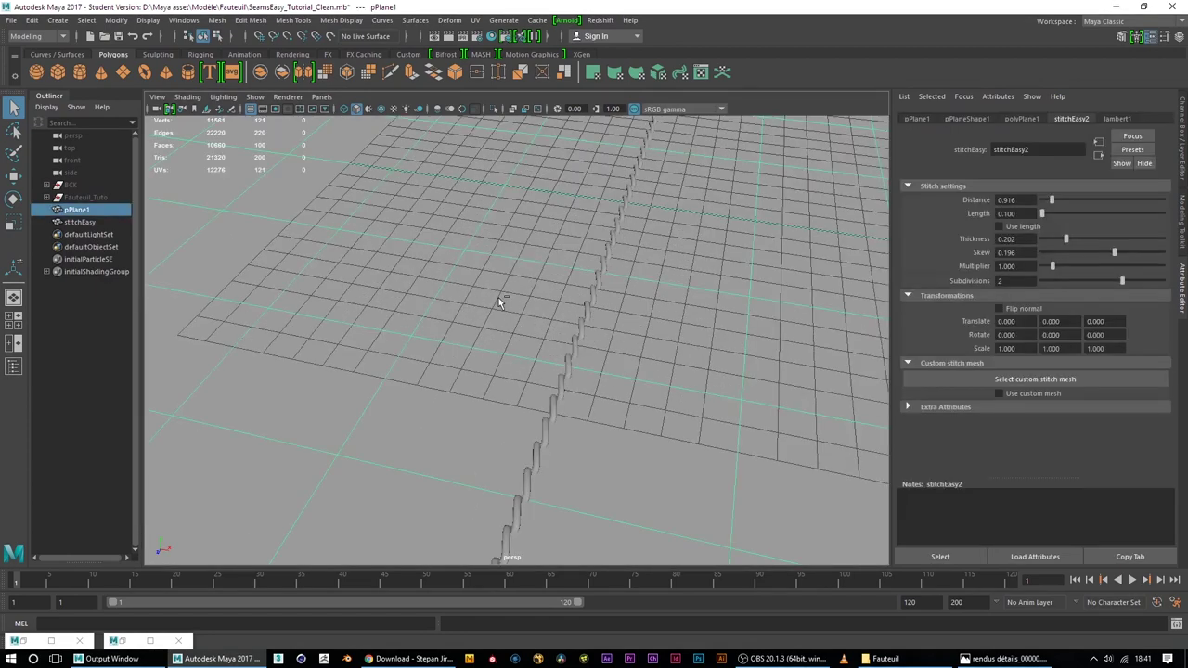
key("ctrl+h")
Inspect the stitches on their own from several angles and select the stitch mesh
mouse_move(669, 332)
left_mouse_down("alt")
mouse_move(580, 380)
mouse_move(430, 302)
mouse_move(432, 328)
mouse_move(576, 335)
mouse_move(504, 326)
mouse_move(517, 321)
mouse_move(514, 365)
mouse_move(541, 377)
left_mouse_up("alt")
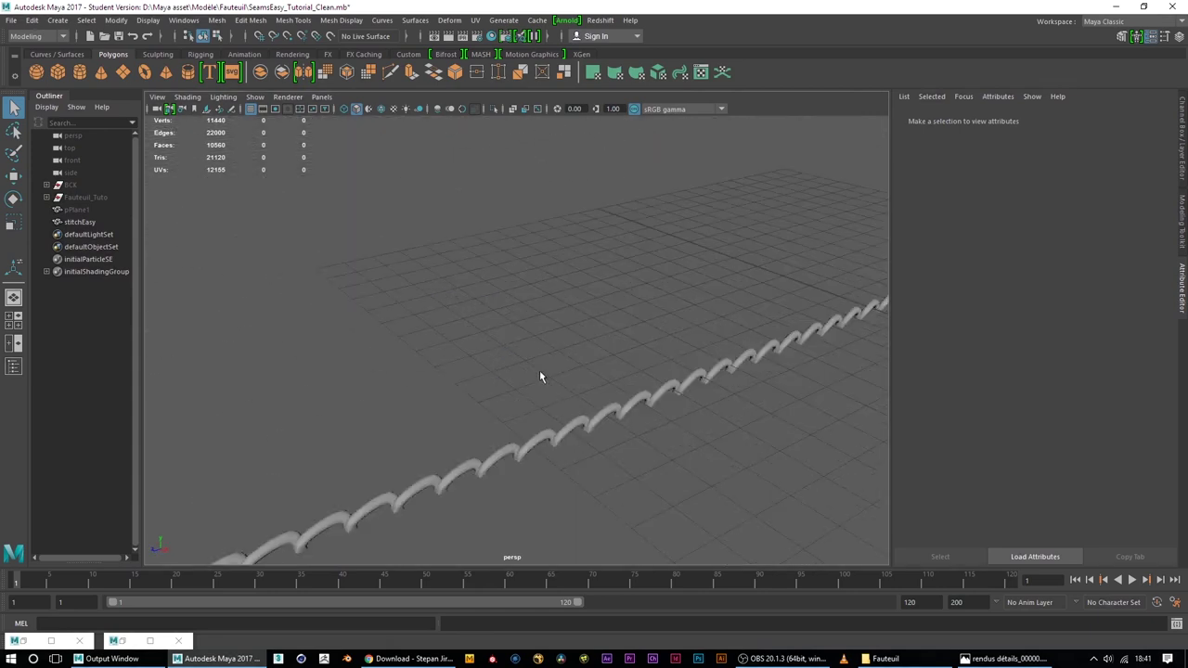
mouse_move(588, 420)
left_mouse_down("alt")
mouse_move(576, 348)
mouse_move(488, 292)
mouse_move(456, 299)
left_mouse_up("alt")
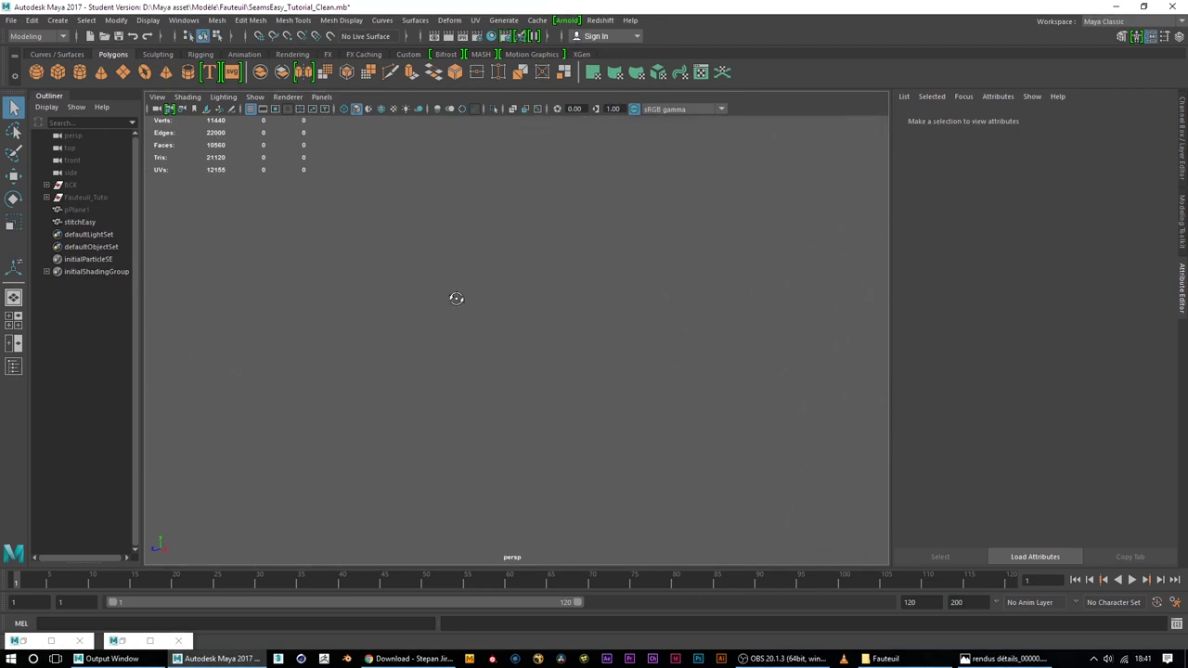
mouse_move(488, 390)
left_mouse_down("alt")
mouse_move(602, 424)
mouse_move(432, 417)
mouse_move(461, 280)
mouse_move(532, 265)
mouse_move(458, 390)
left_mouse_up("alt")
scroll(458, 390, "up", 5)
scroll(453, 447, "up", 2)
mouse_move(456, 444)
left_mouse_down("alt")
mouse_move(462, 455)
mouse_move(477, 441)
left_mouse_up("alt")
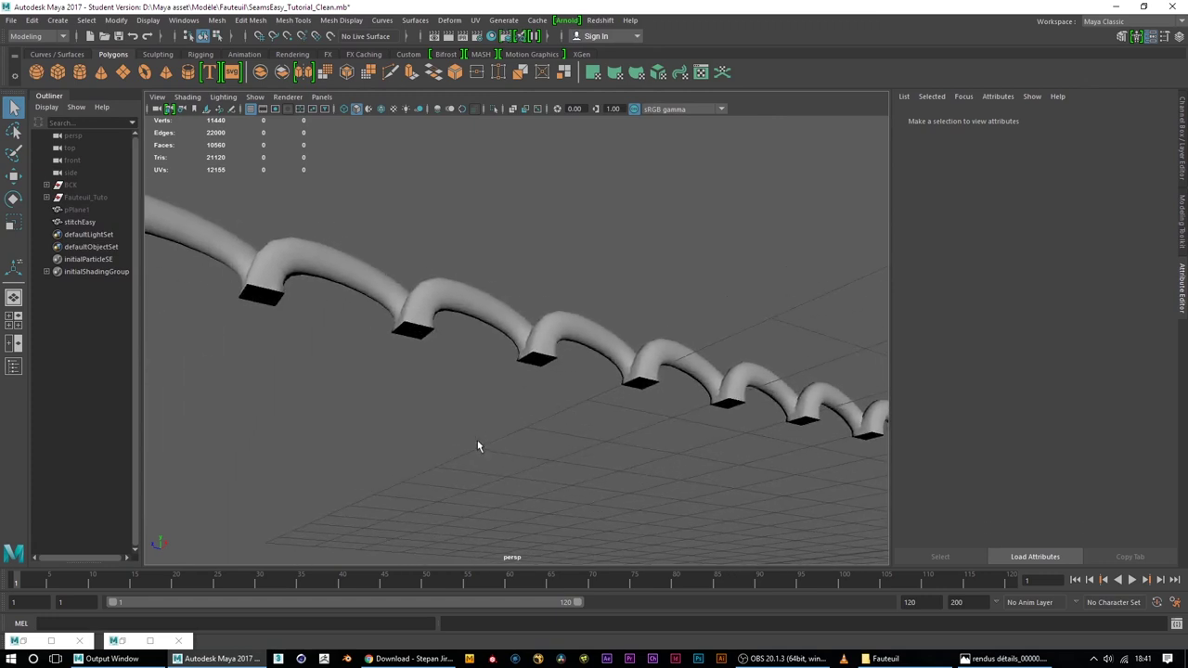
scroll(492, 436, "up", 3)
scroll(506, 435, "up", 2)
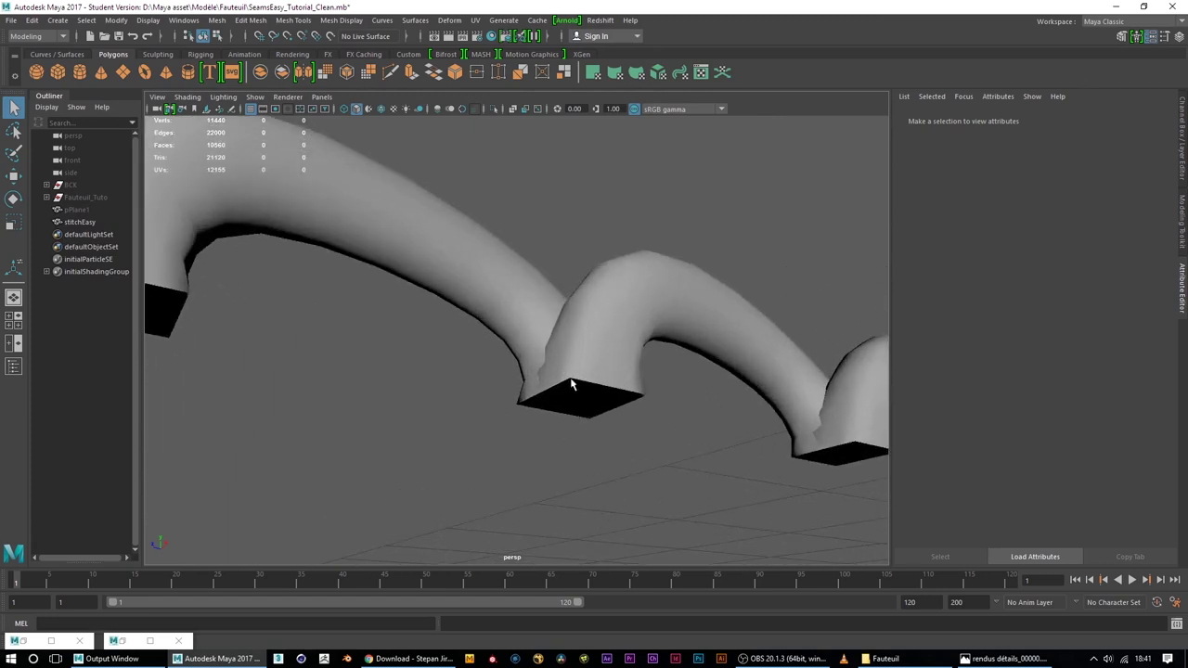
left_click(553, 401)
scroll(565, 366, "down", 2)
scroll(564, 381, "down", 5)
scroll(563, 390, "down", 3)
mouse_move(523, 392)
left_mouse_down("alt")
mouse_move(522, 438)
mouse_move(678, 483)
mouse_move(610, 362)
mouse_move(636, 415)
mouse_move(774, 418)
left_mouse_up("alt")
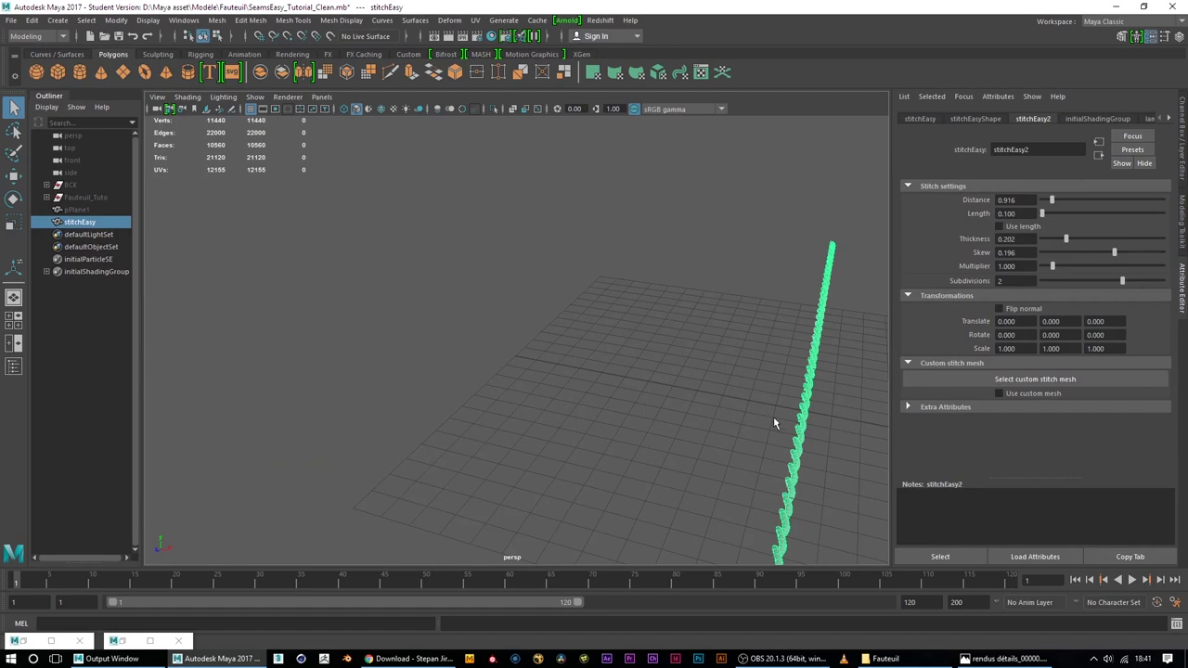
Push the stitchEasy2 Skew slider to its maximum of 1.000
scroll(774, 419, "up", 2)
left_click_drag(1114, 252, 1185, 252)
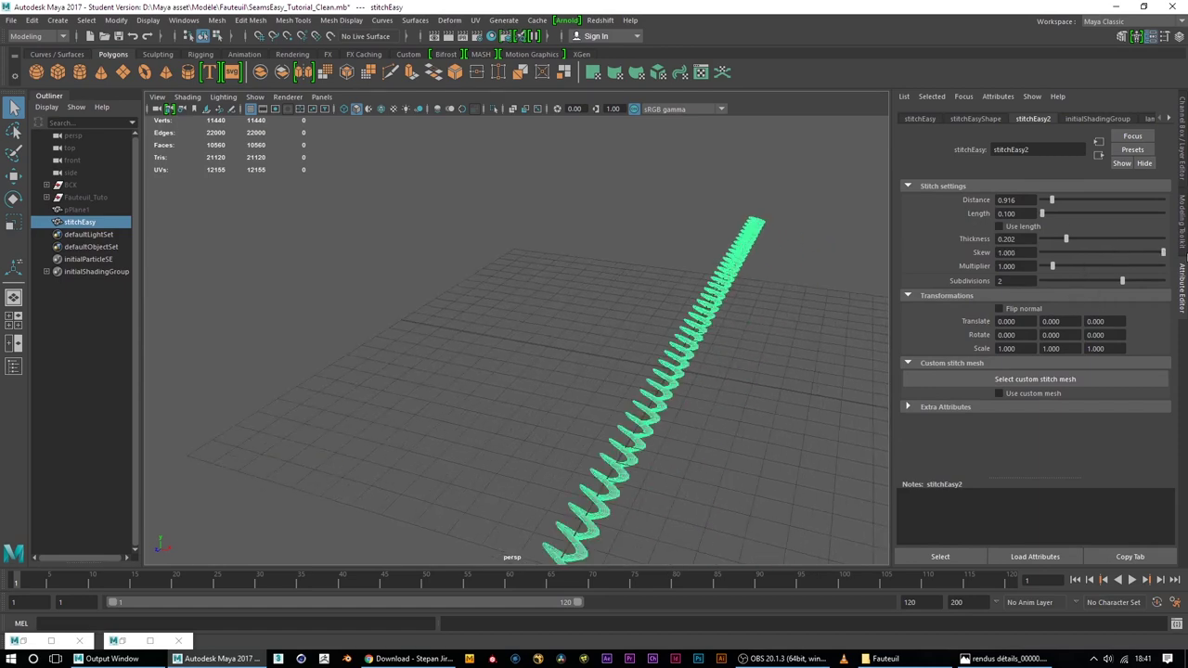
scroll(704, 362, "up", 1)
scroll(727, 373, "up", 1)
scroll(761, 381, "up", 1)
scroll(636, 357, "up", 1)
Inspect the resulting coiled stitch row, then switch to the plugin download page
mouse_move(636, 357)
left_mouse_down("alt")
mouse_move(637, 345)
mouse_move(570, 363)
left_mouse_up("alt")
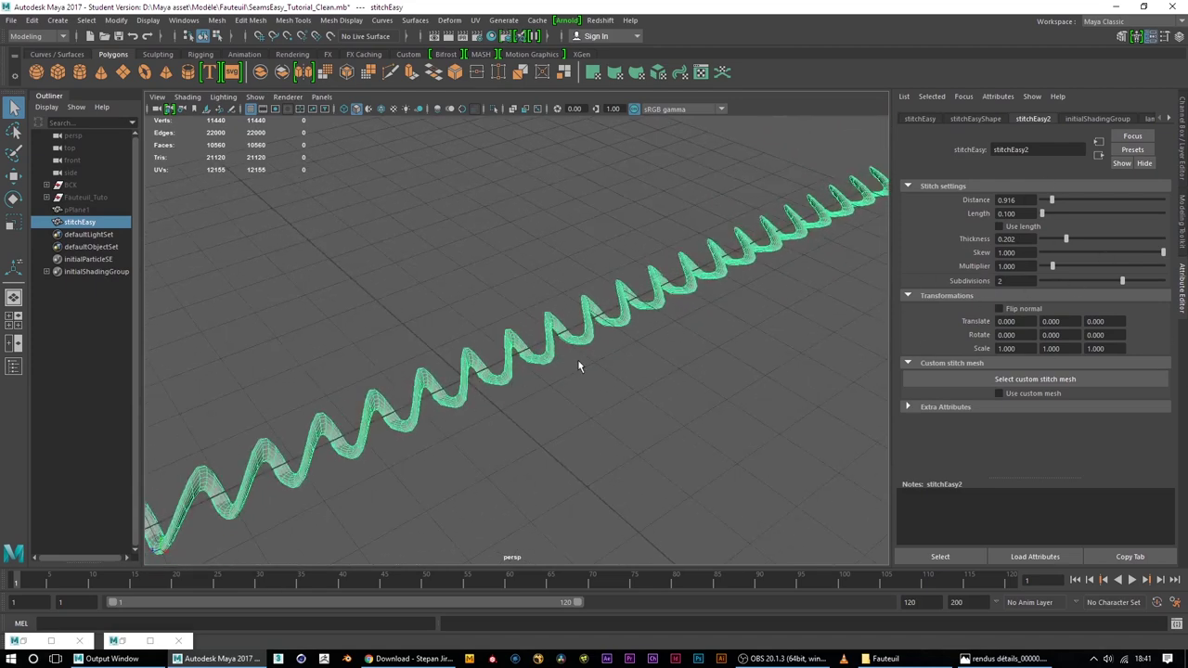
scroll(577, 366, "up", 1)
scroll(566, 369, "up", 1)
scroll(557, 371, "up", 1)
scroll(556, 373, "up", 1)
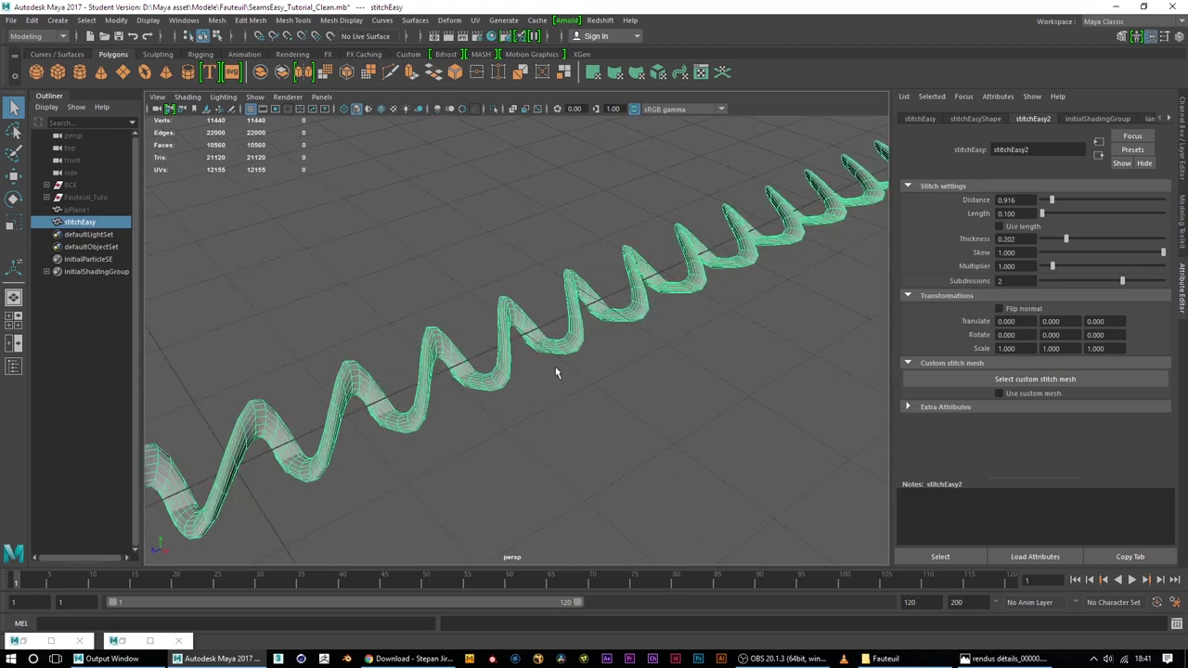
scroll(555, 372, "up", 4)
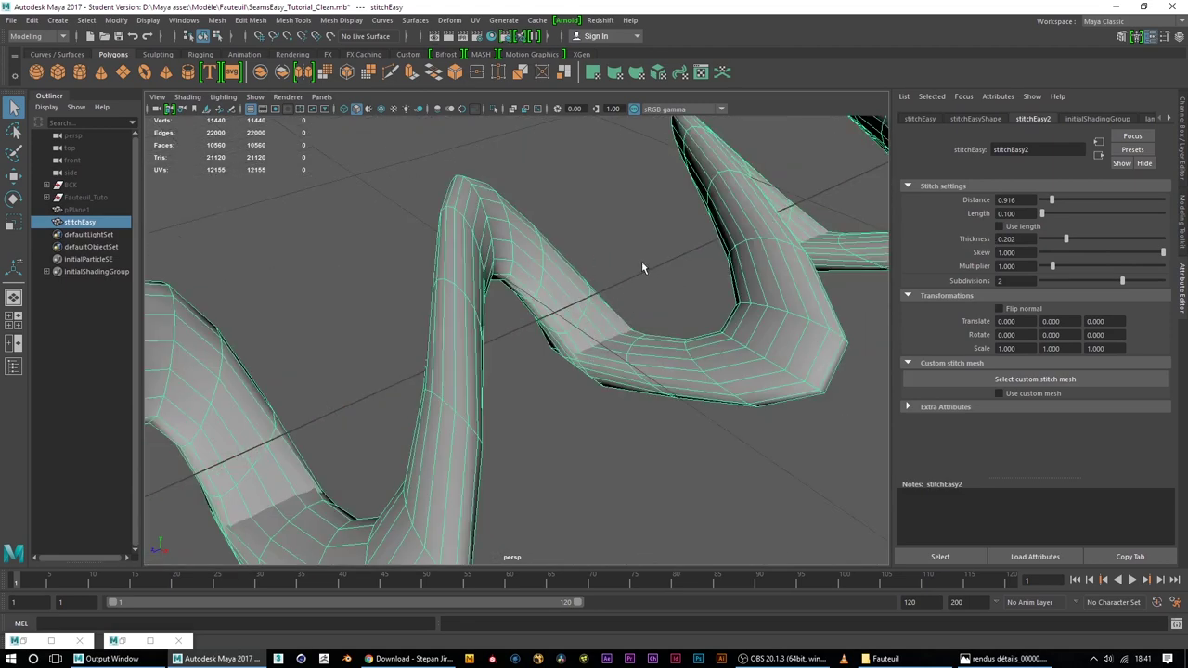
scroll(603, 262, "down", 4)
scroll(520, 250, "down", 1)
scroll(450, 243, "down", 2)
scroll(444, 260, "down", 1)
scroll(441, 281, "down", 1)
scroll(461, 279, "down", 2)
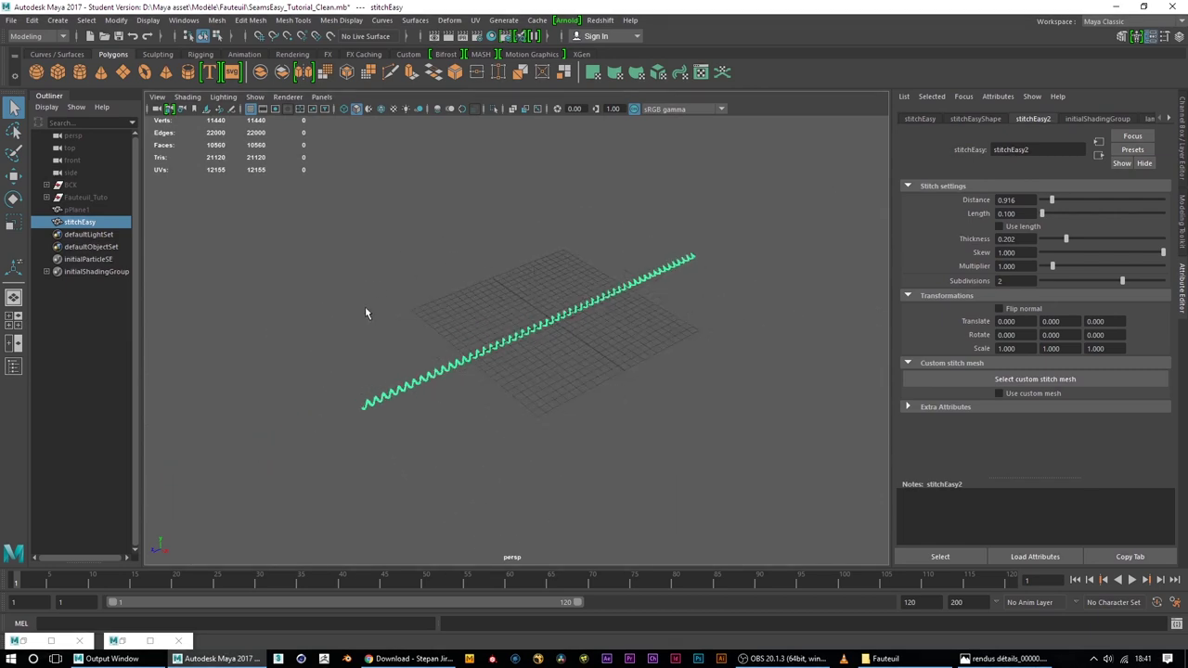
left_click_drag(698, 433, 265, 198)
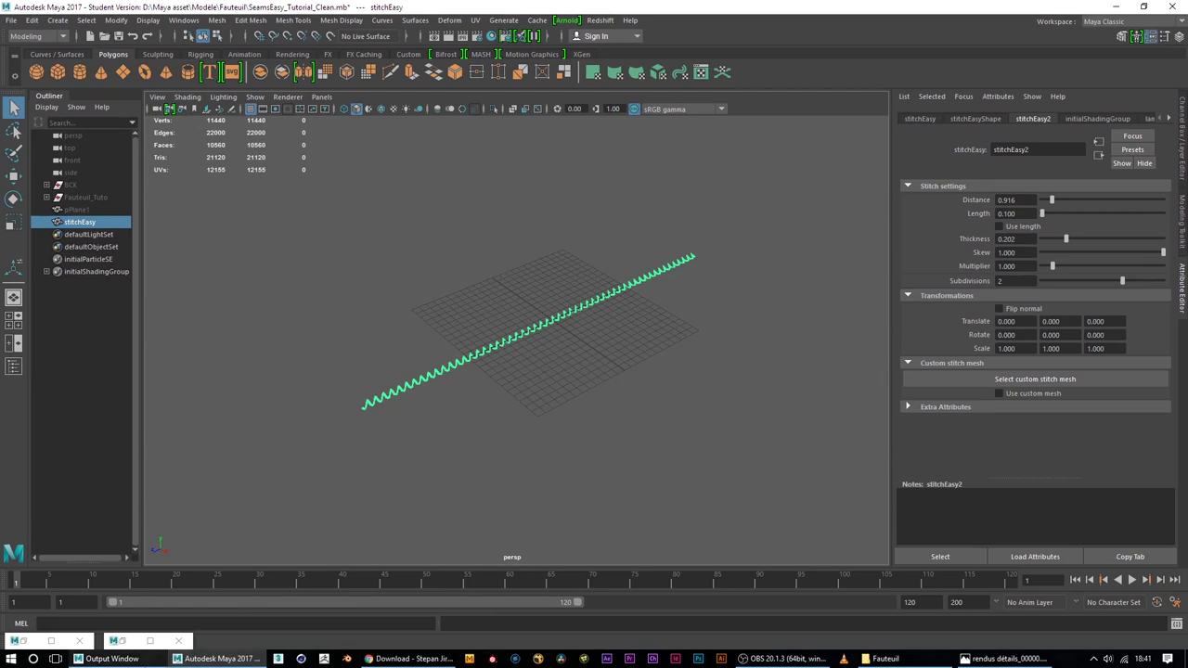
left_click(414, 659)
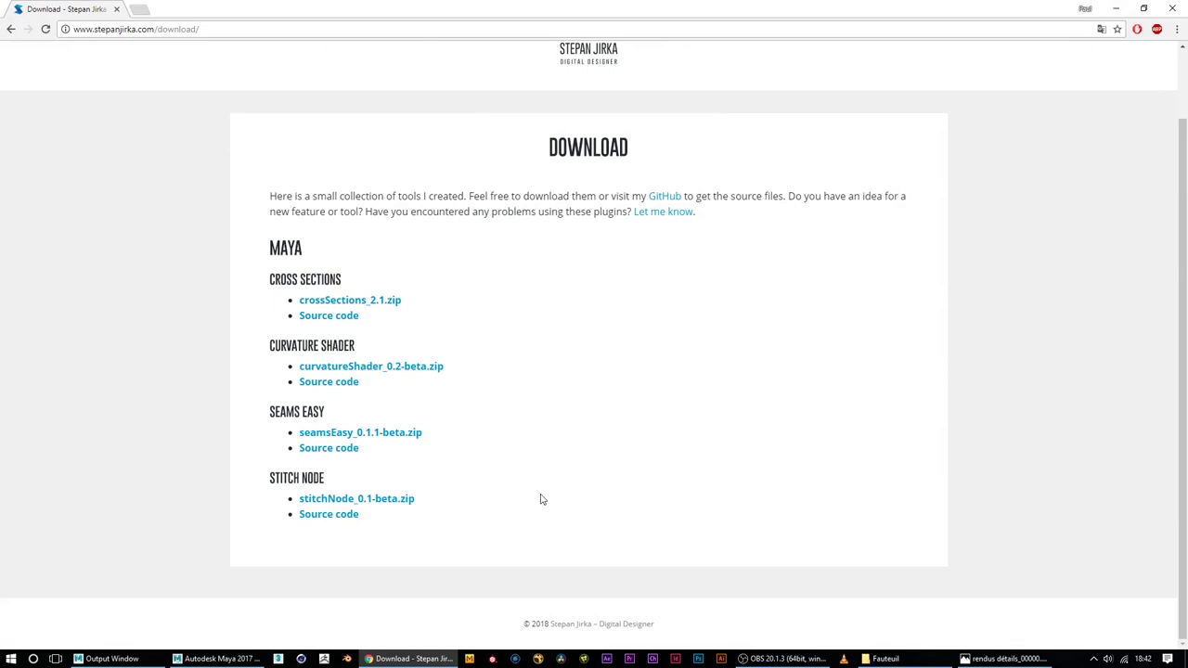
Leave the stitchNode_0.1-beta.zip download page and return to the coiled stitch row in Maya
left_click(216, 659)
scroll(517, 397, "up", 2)
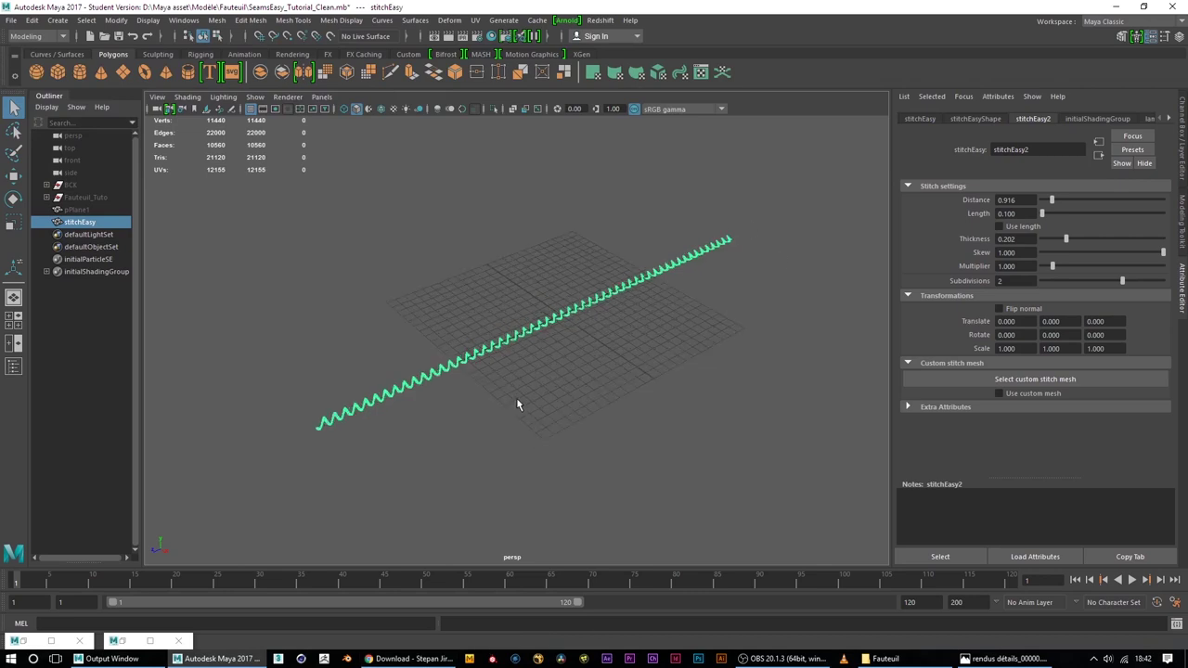
scroll(522, 362, "up", 2)
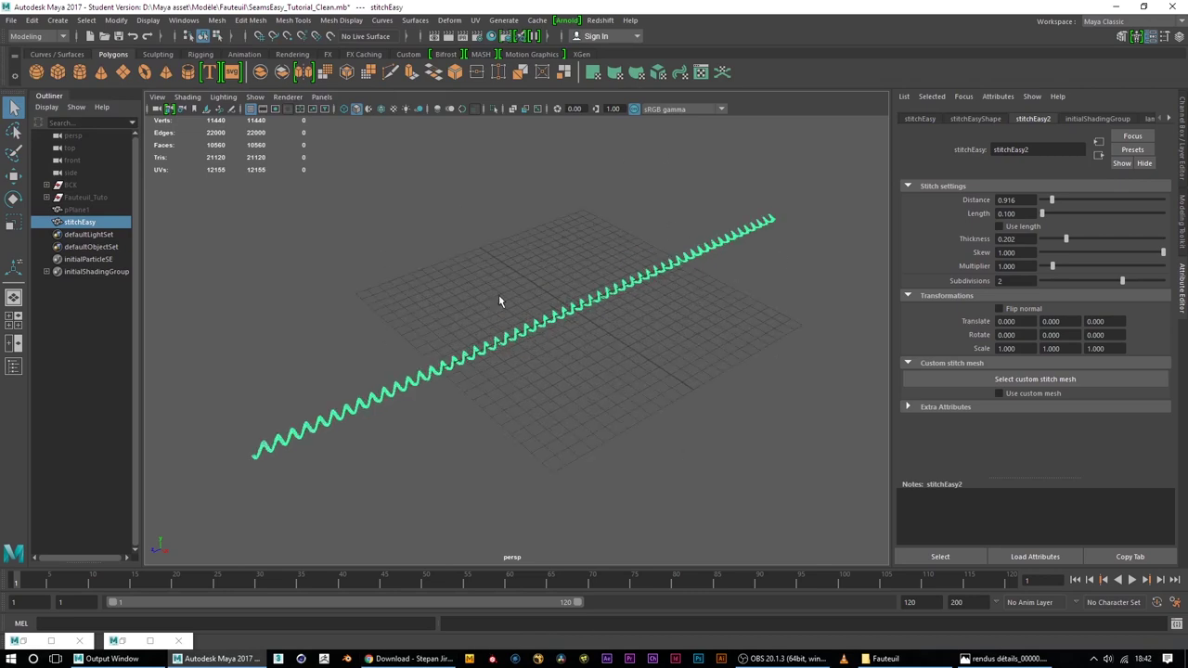